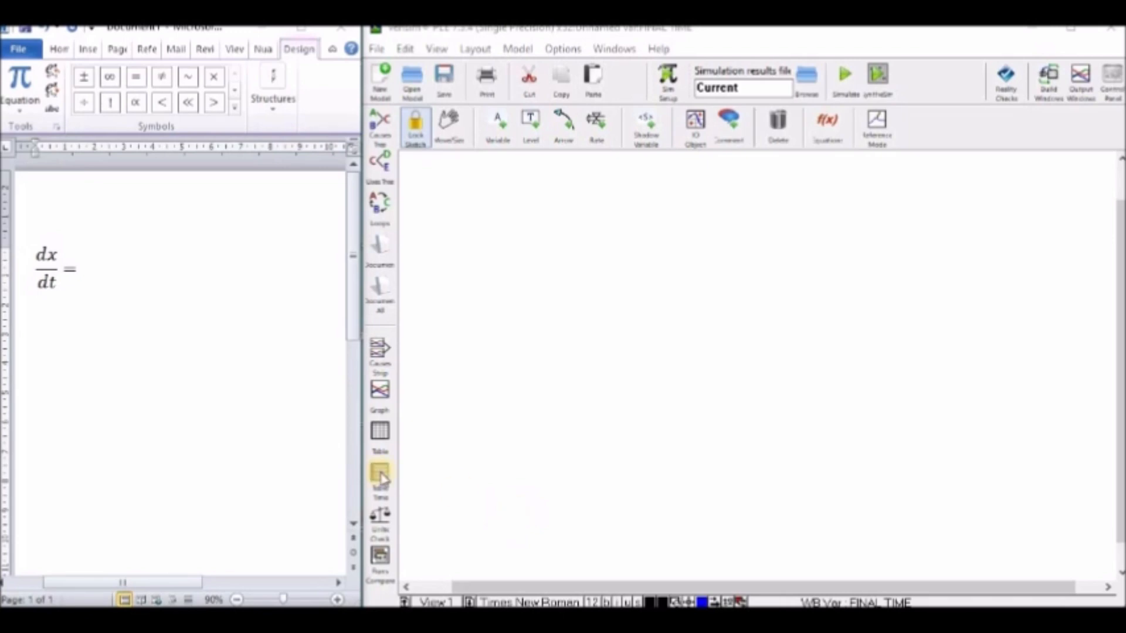
- Complete the dx/dt equation so that it reads dx/dt = 0.1x; x(0) = 25
left_click(70, 271)
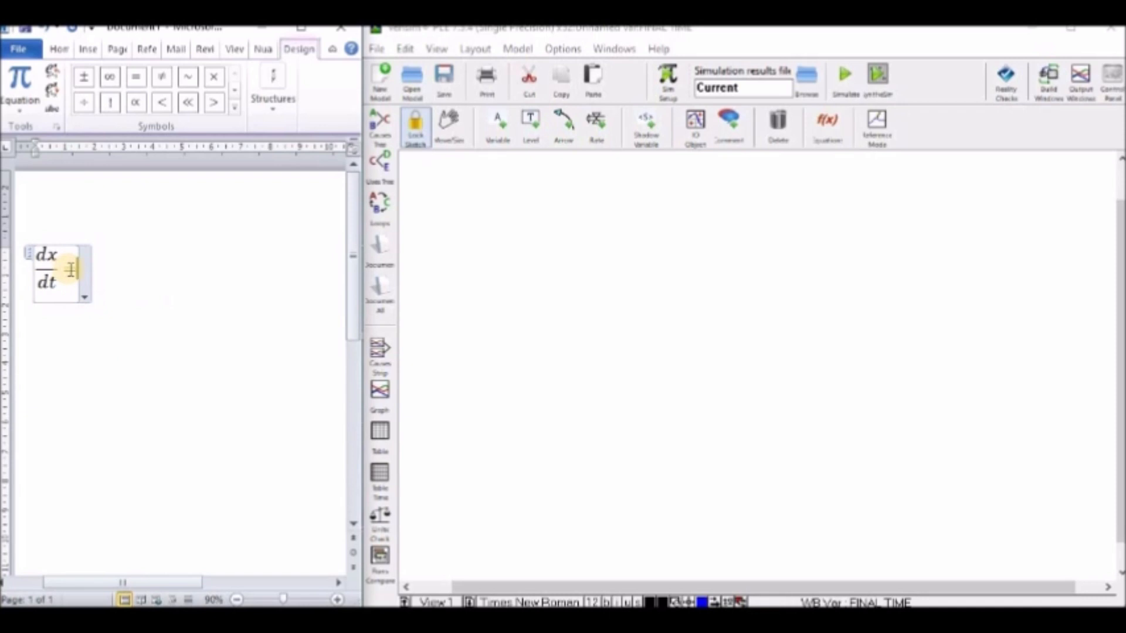
type("0.1")
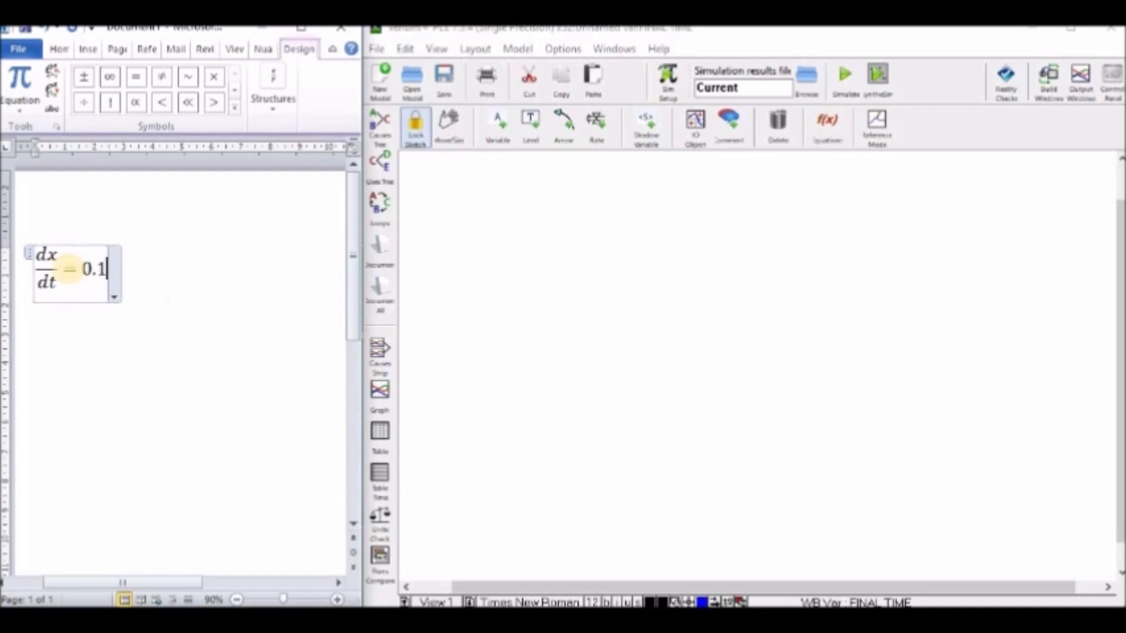
type("x")
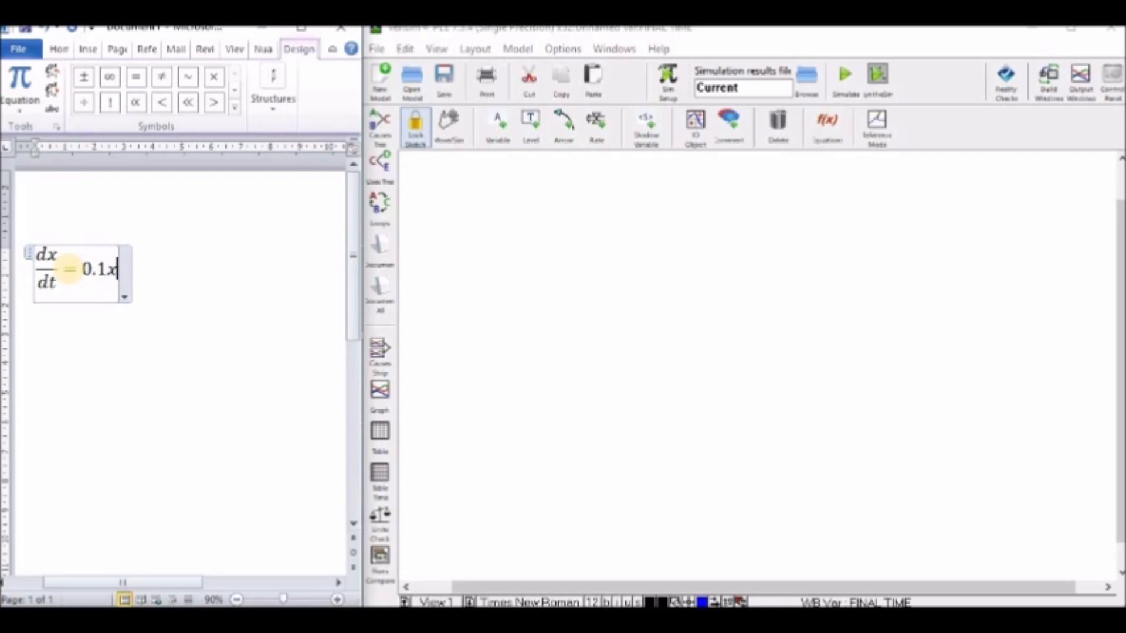
type("; ")
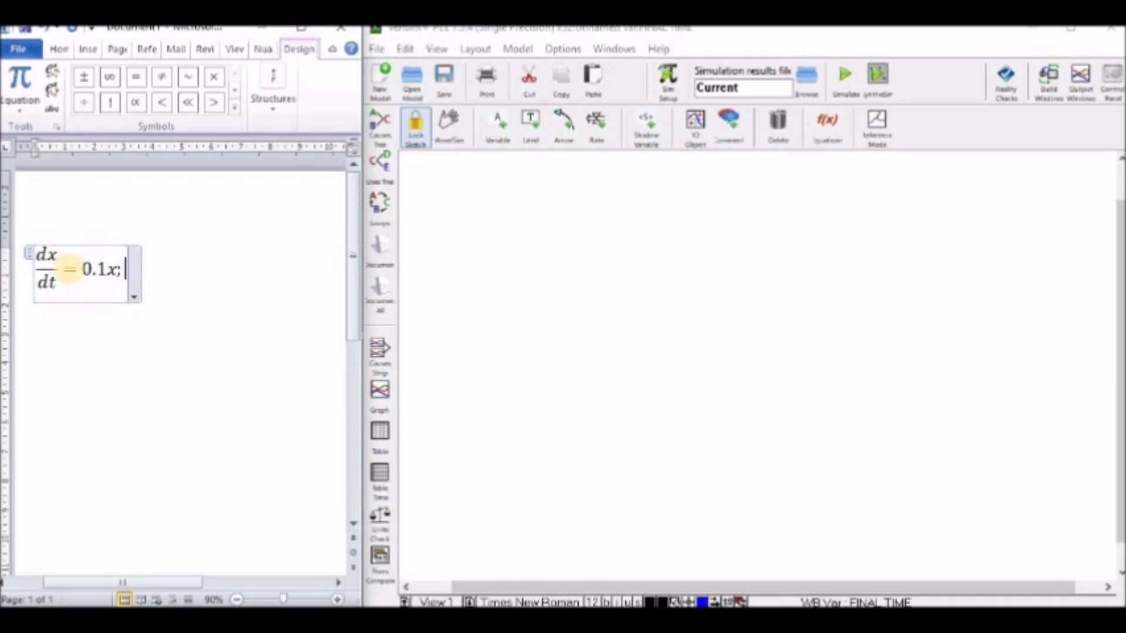
type("x(0")
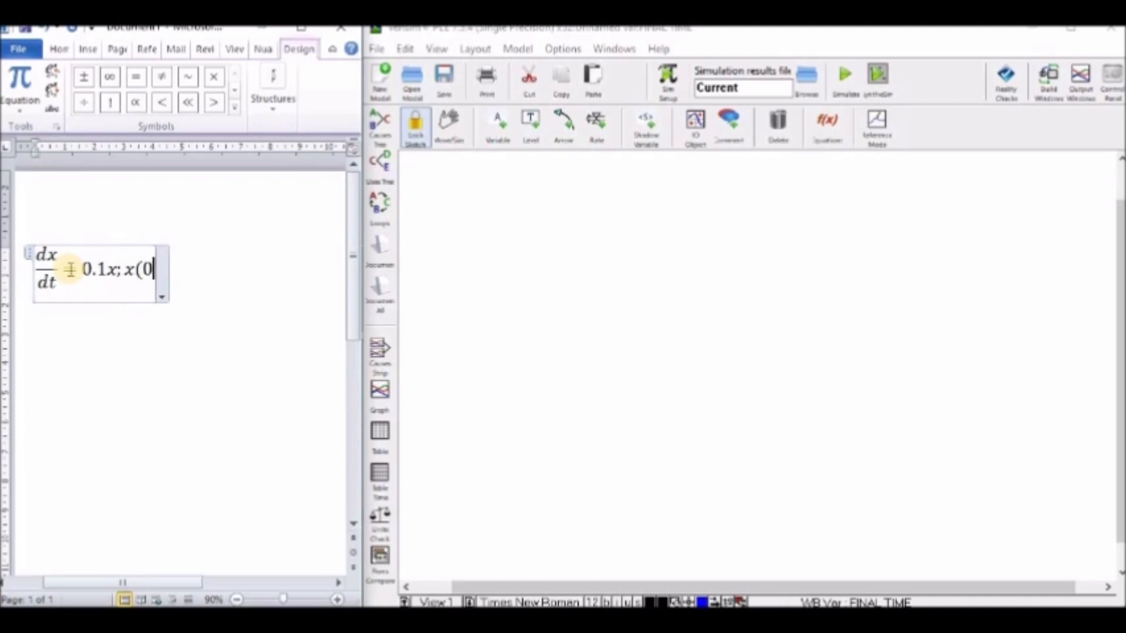
type(")")
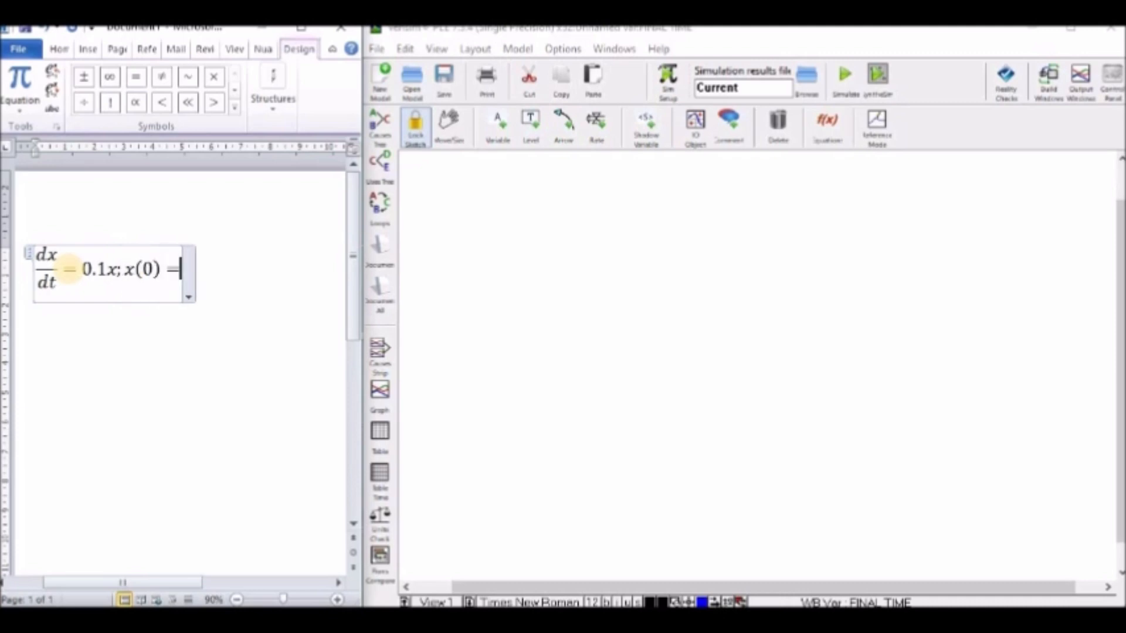
type(" = 25")
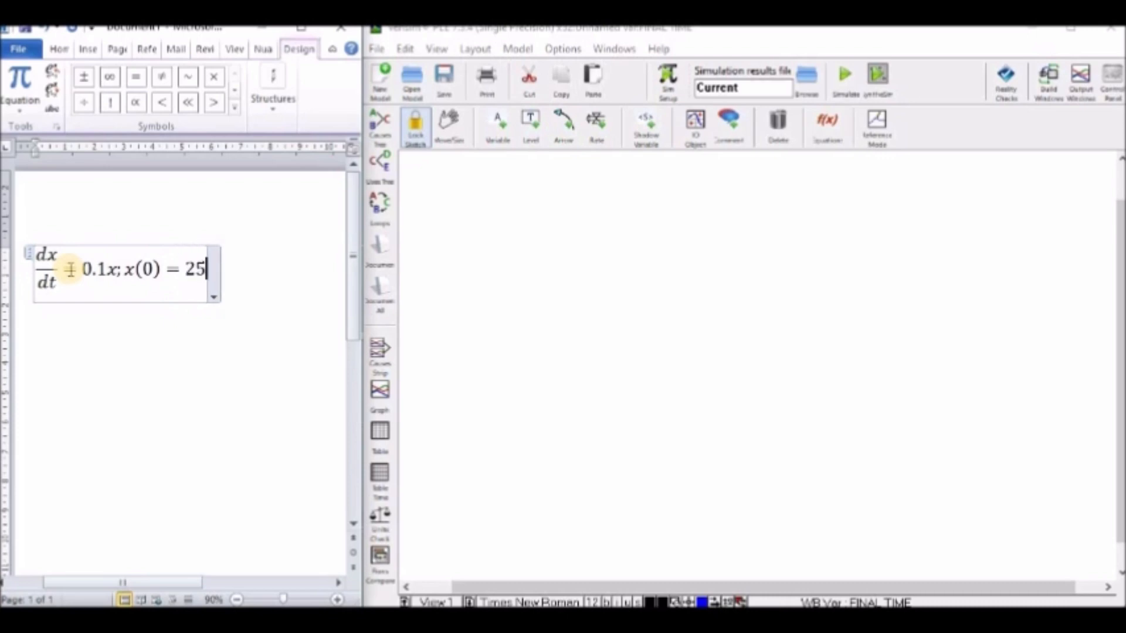
type(".")
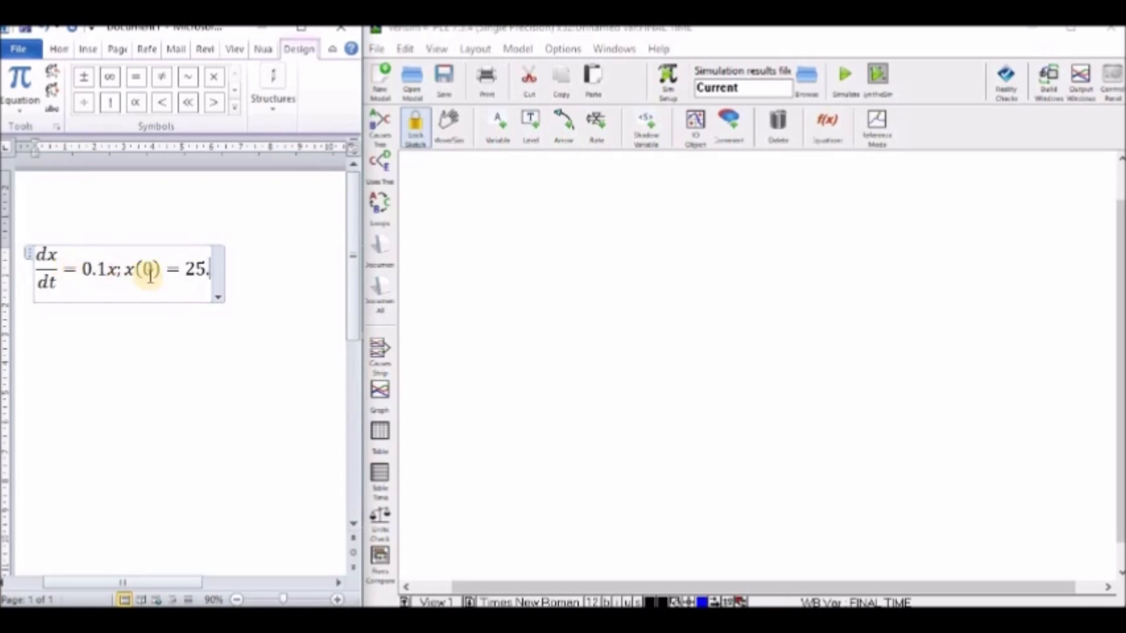
left_click(296, 270)
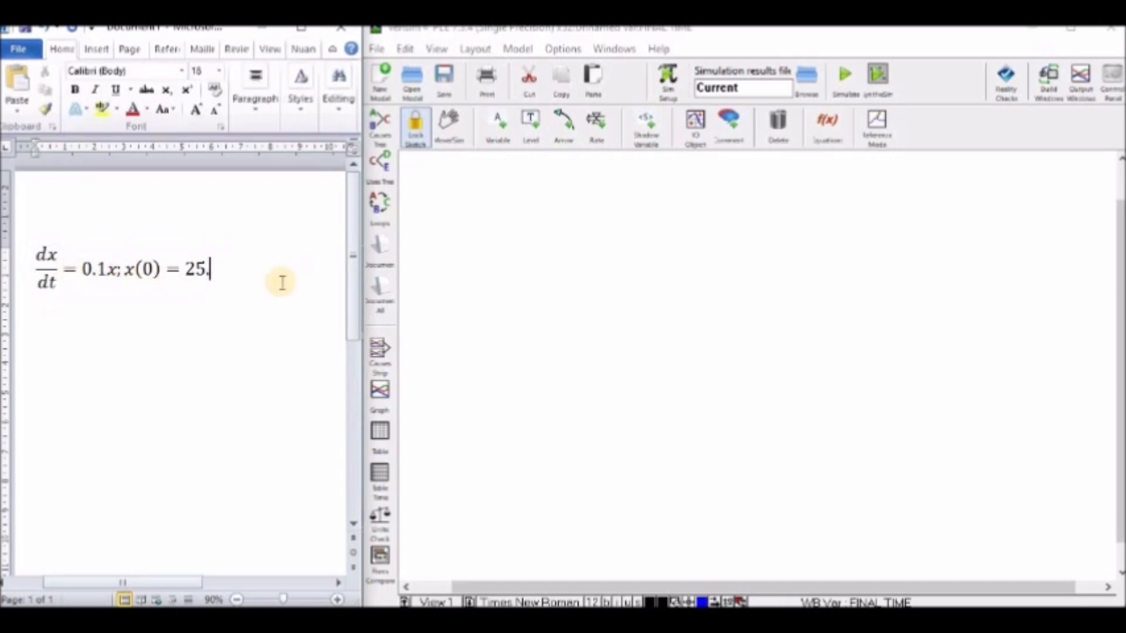
- Insert a new equation below the first one reading dx/x = 0.1dt, with dx/x as a stacked fraction
key("Return")
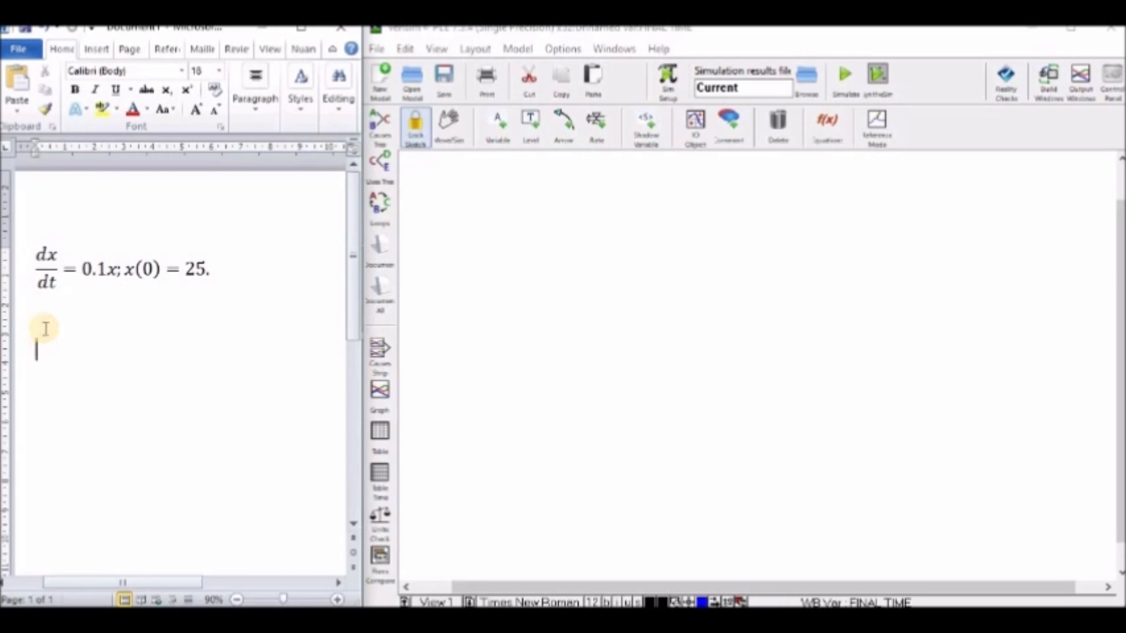
left_click(96, 50)
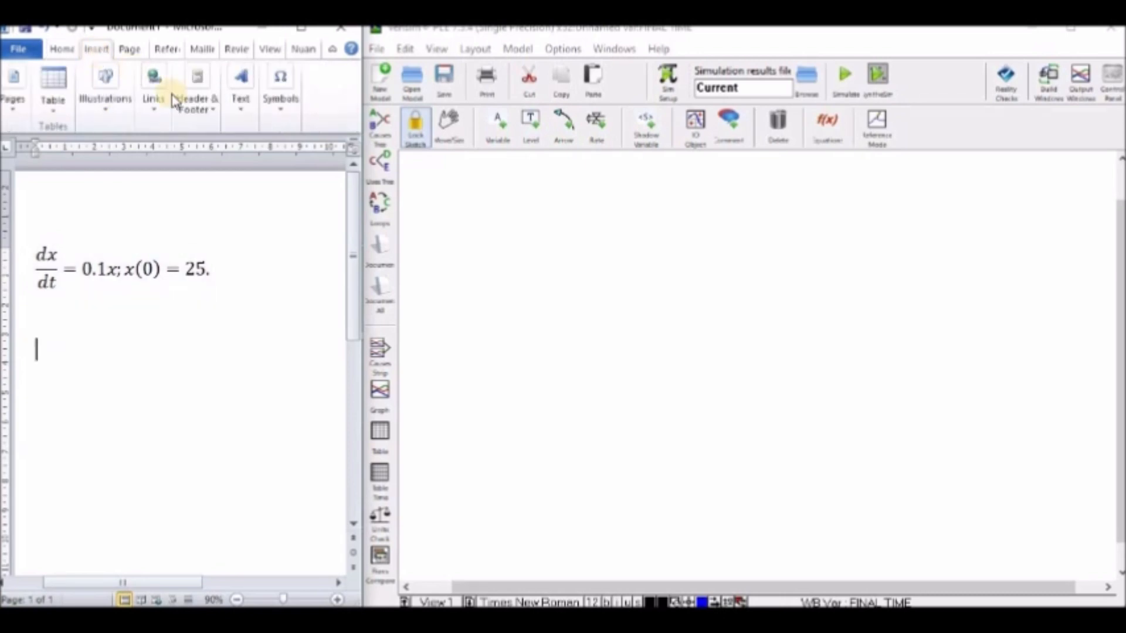
left_click(283, 105)
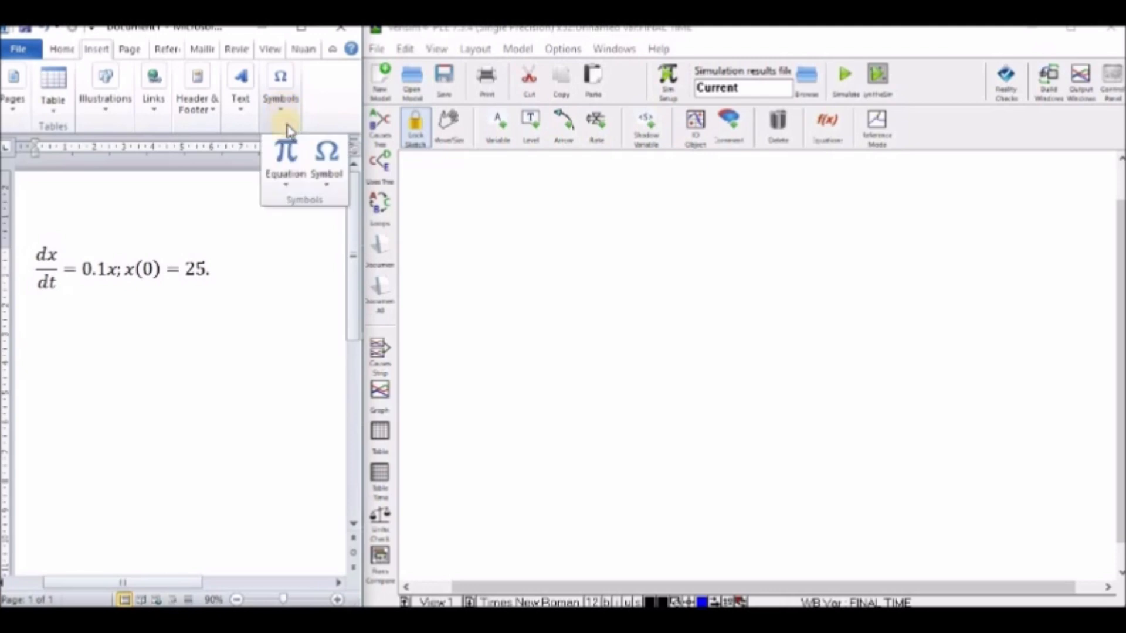
left_click(286, 182)
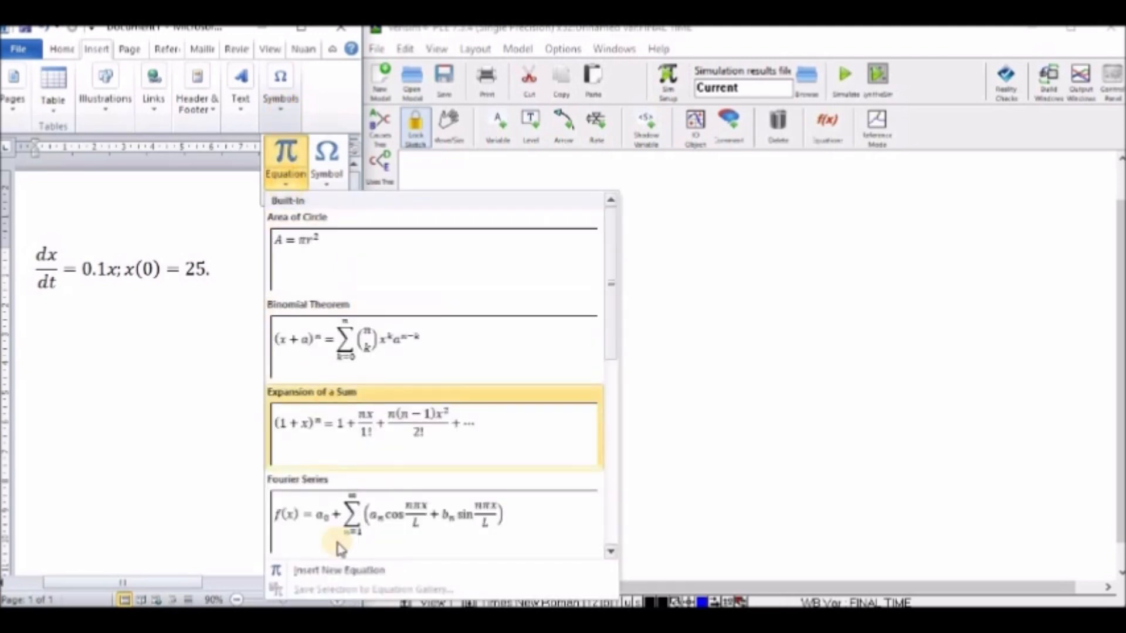
left_click(331, 570)
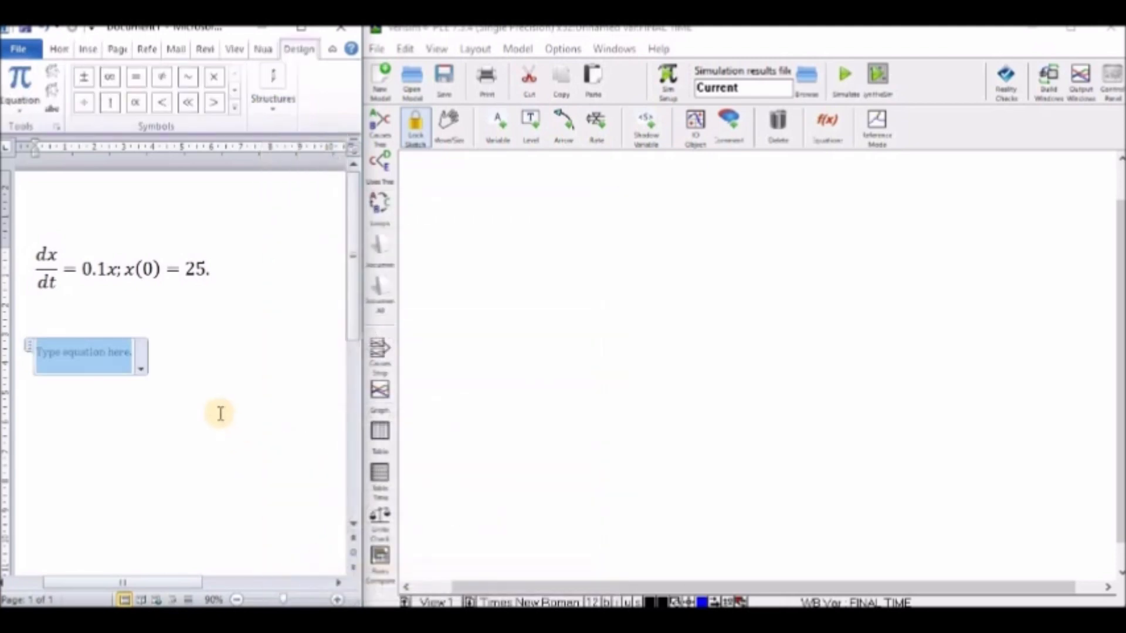
left_click(87, 354)
type("dx")
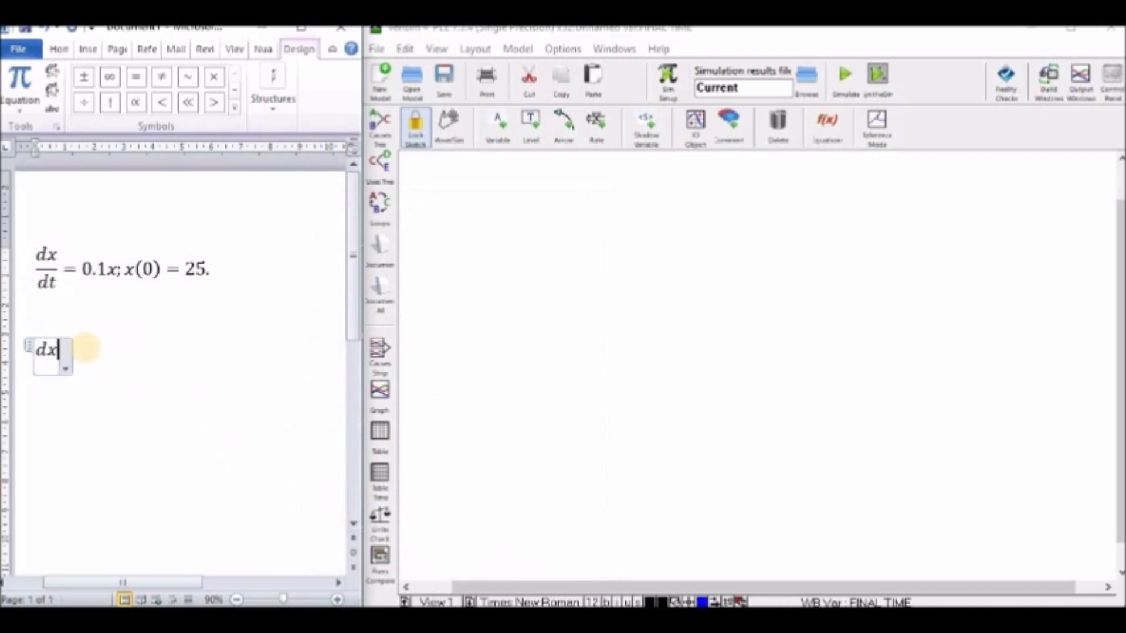
type("/x")
key("Return")
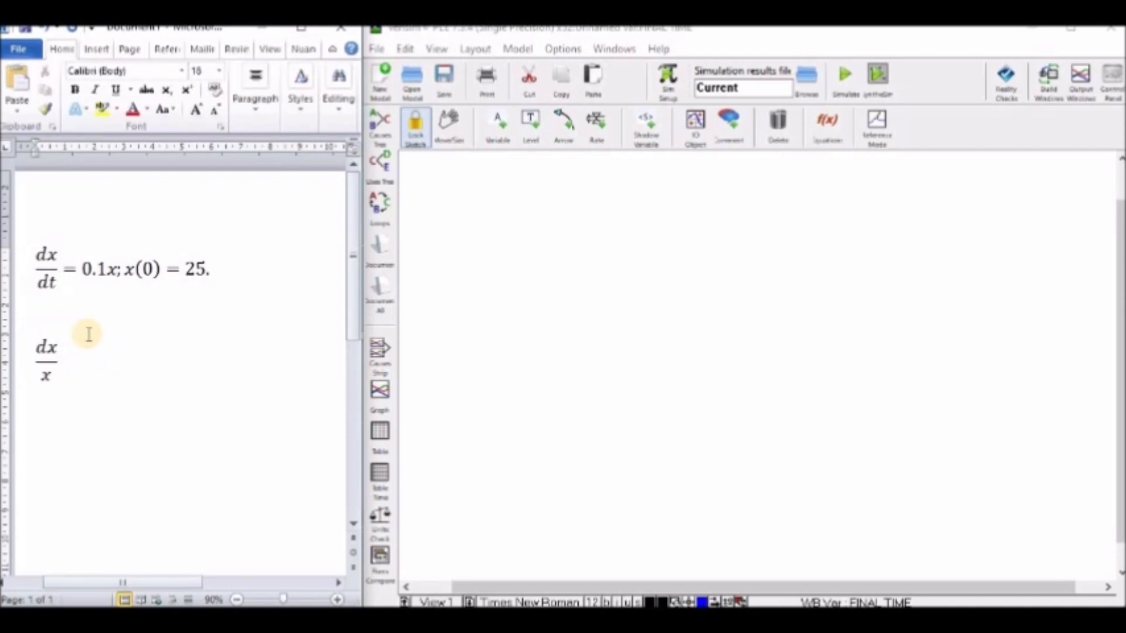
left_click(66, 355)
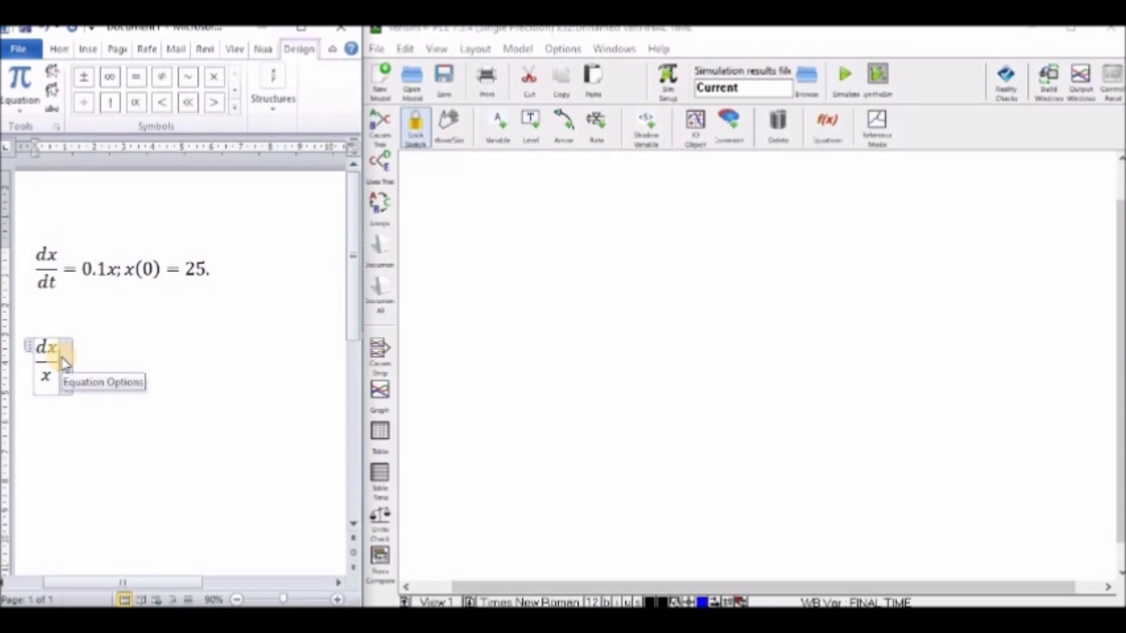
type("=0.1")
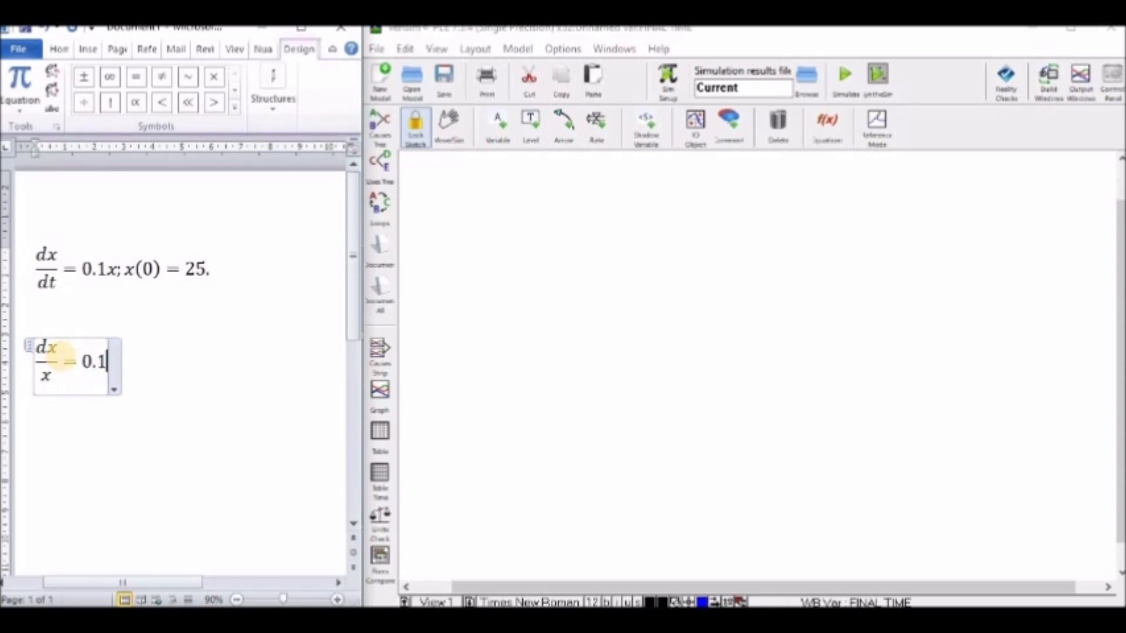
type("dt")
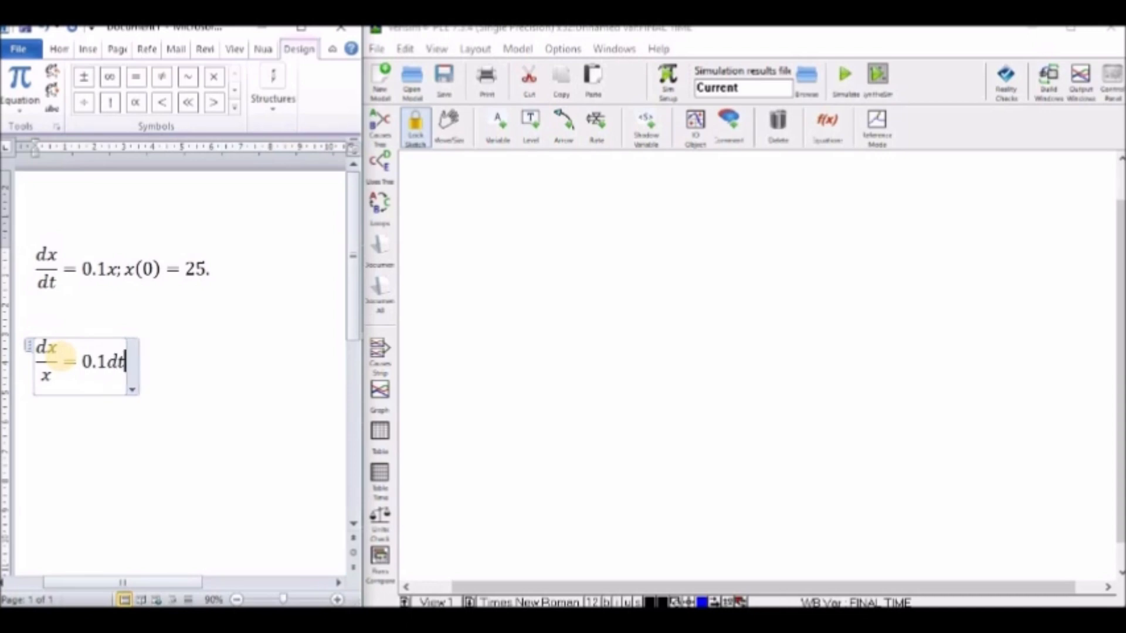
- Extend the dx/x equation with a right arrow and the integrated form ln(x) = 0.1t + c
type("->")
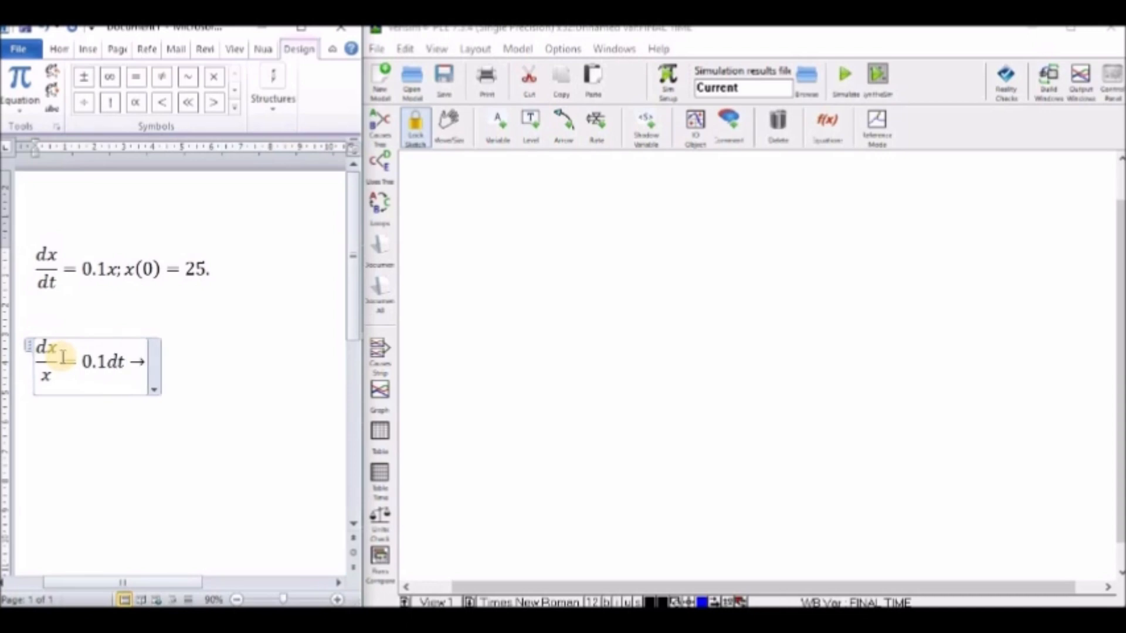
type("l")
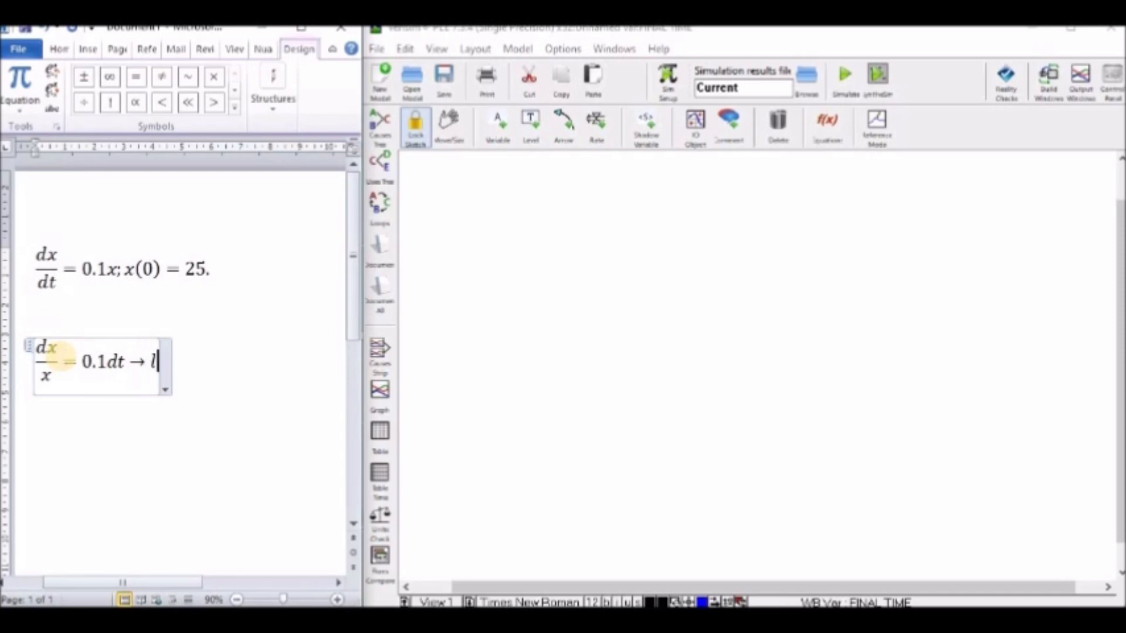
type("n(x)")
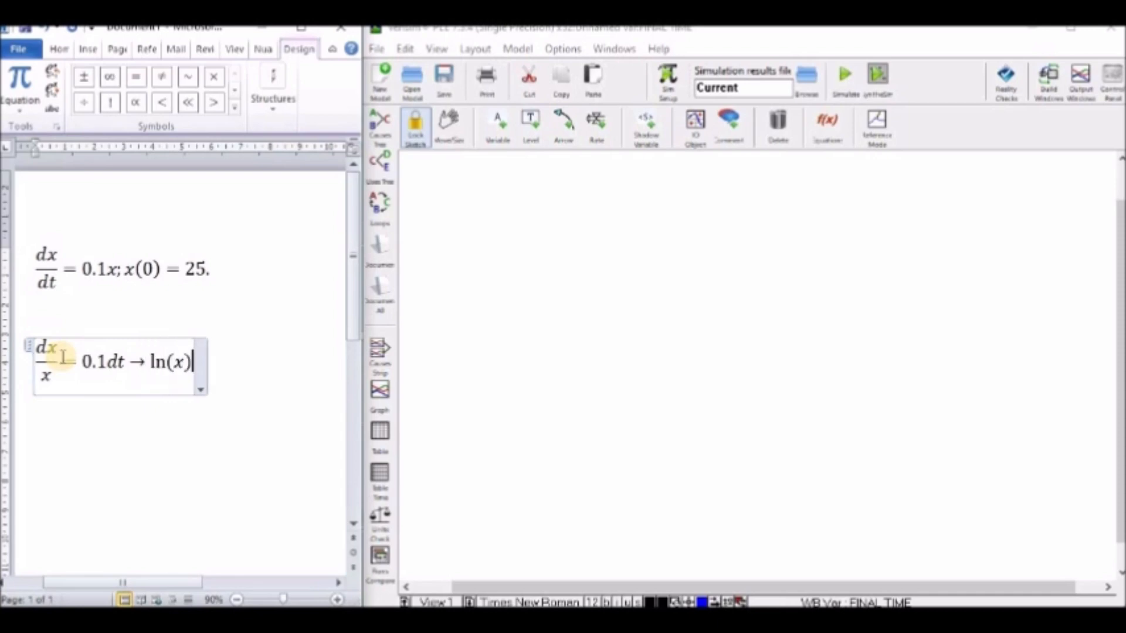
type("=0.")
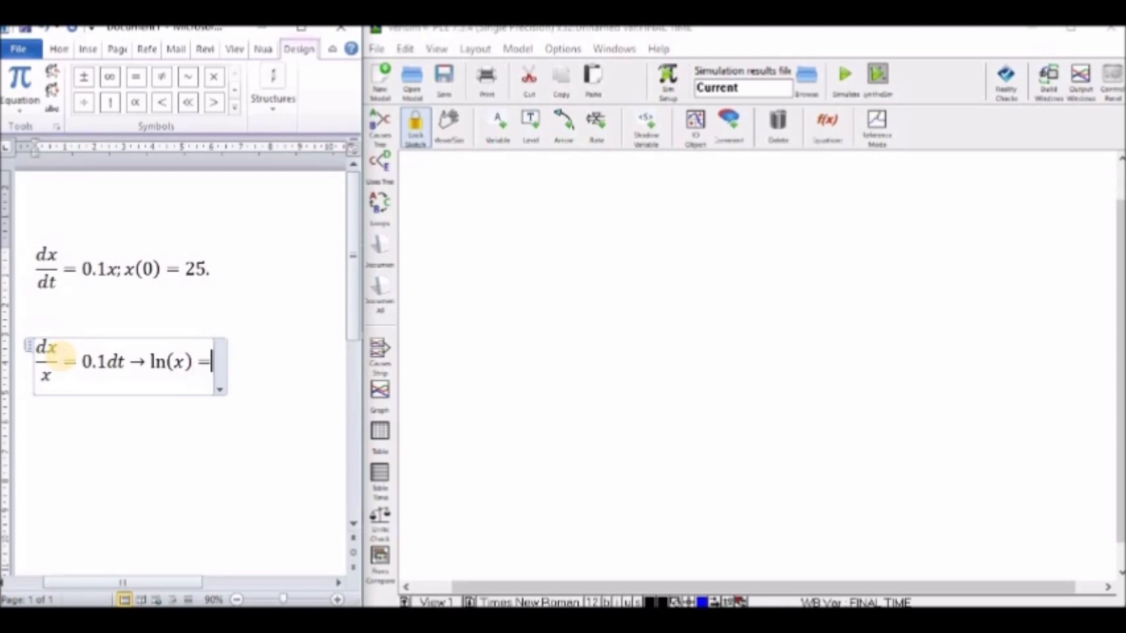
type("1")
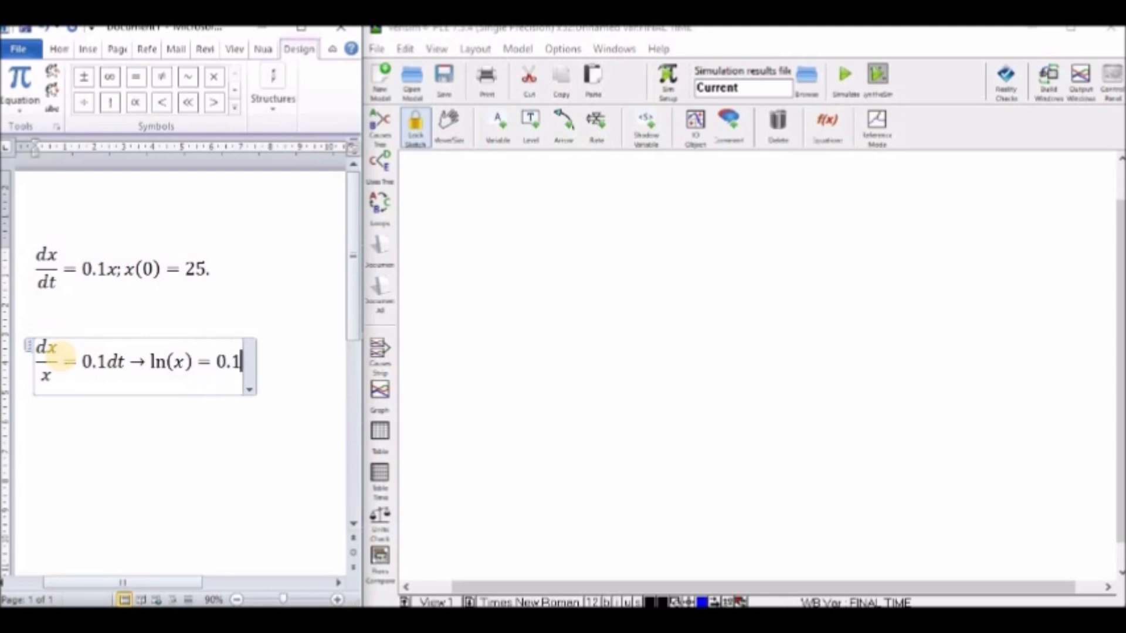
type("t+")
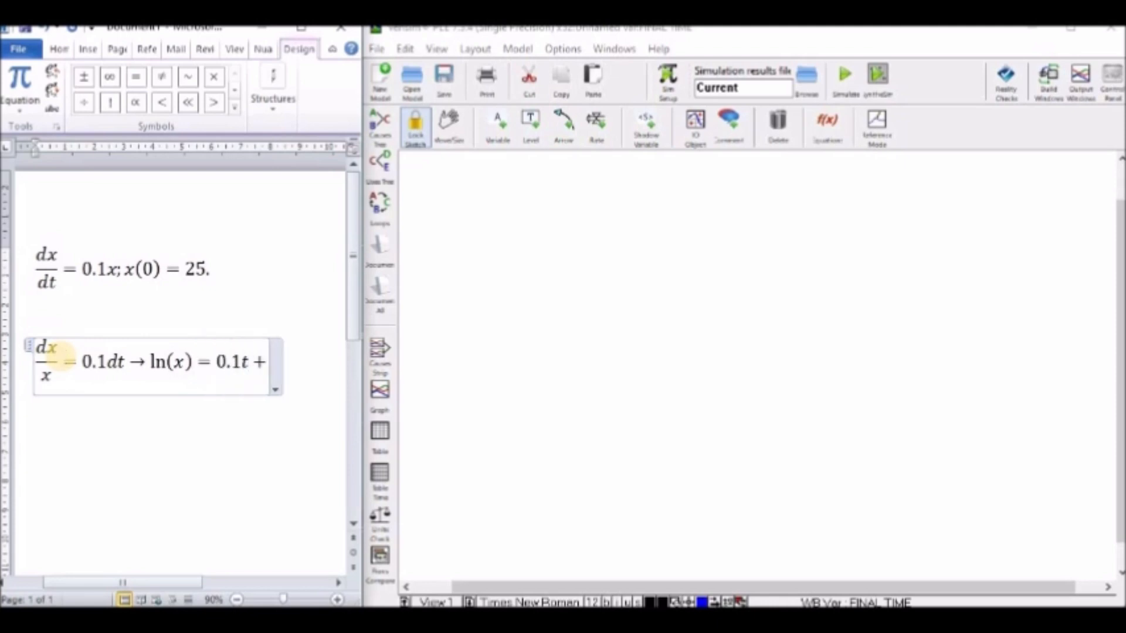
type("c")
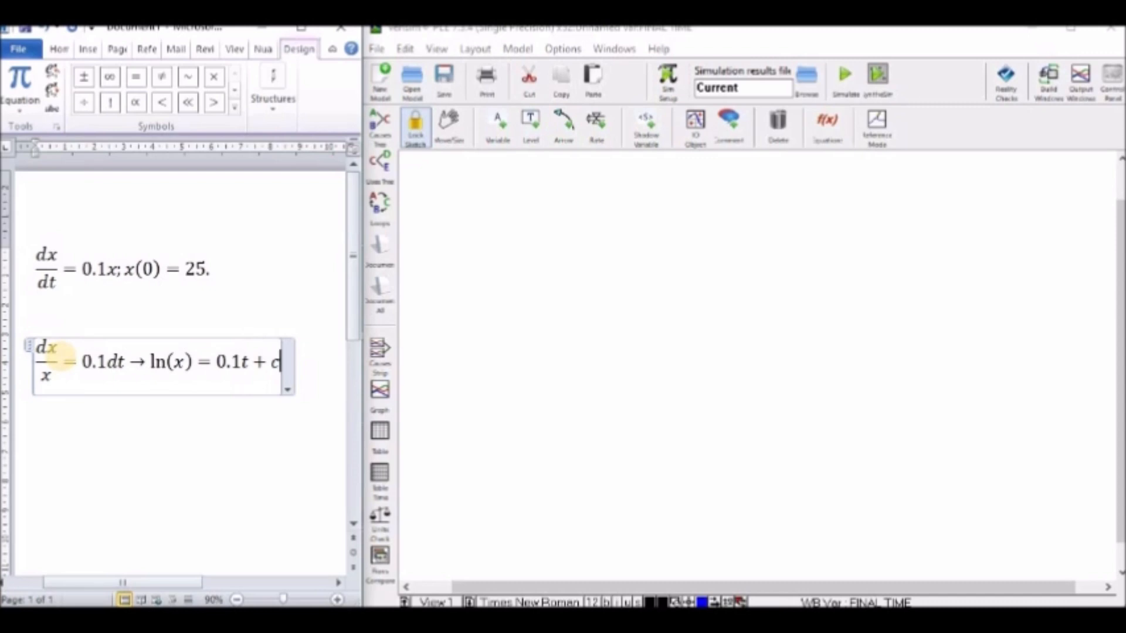
left_click(310, 362)
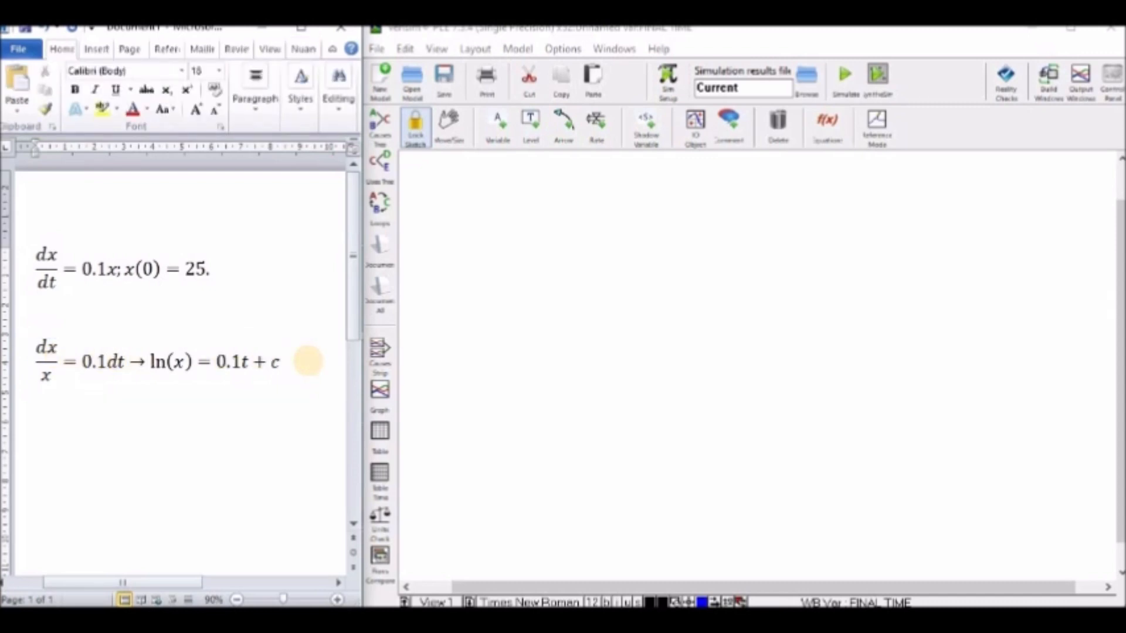
- Insert another new equation below the integrated one and place an empty superscript structure in it
key("Return")
key("Return")
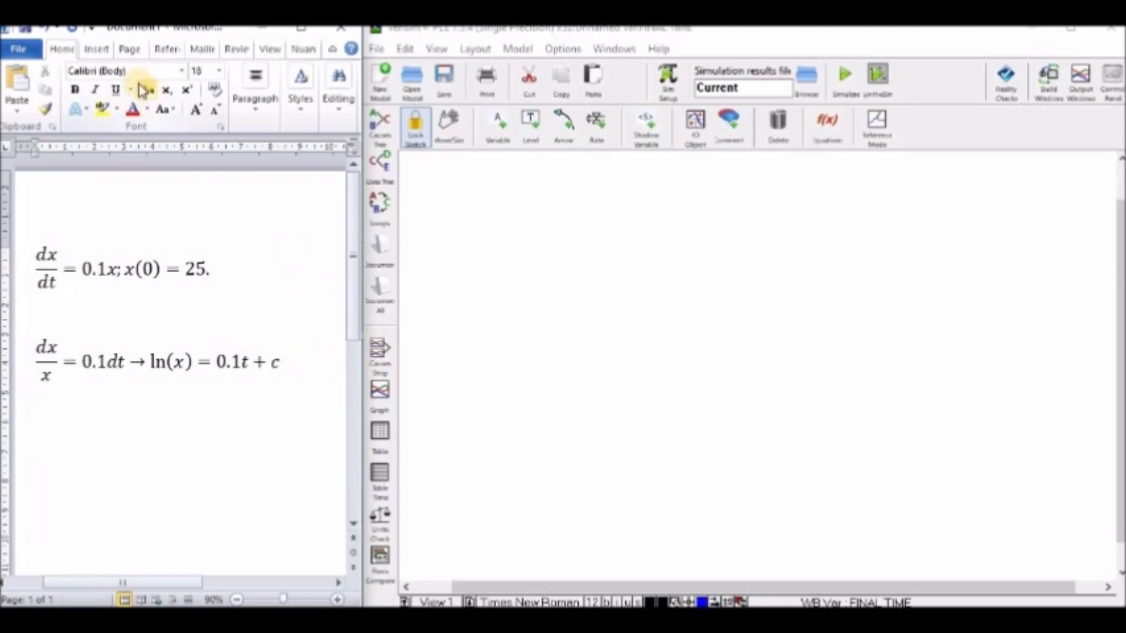
left_click(94, 48)
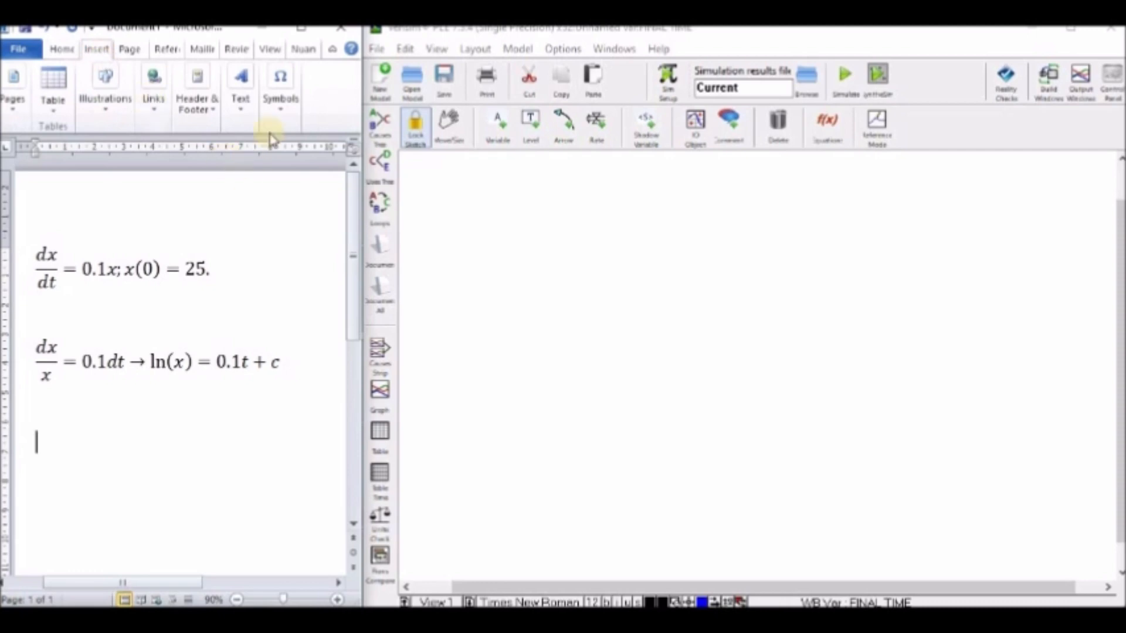
left_click(281, 105)
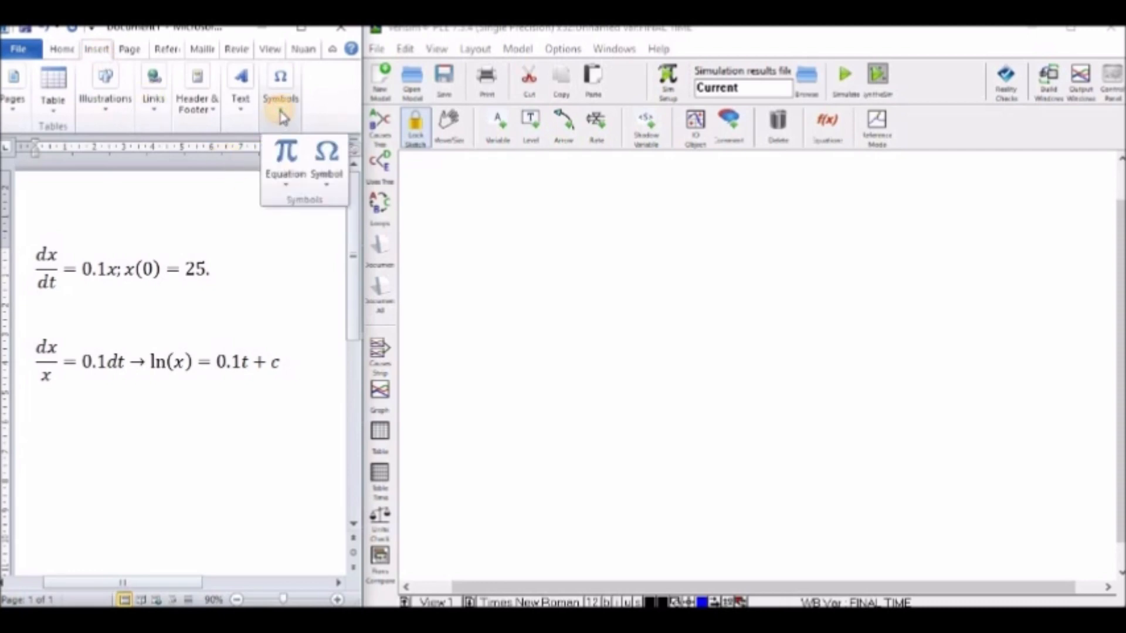
left_click(285, 183)
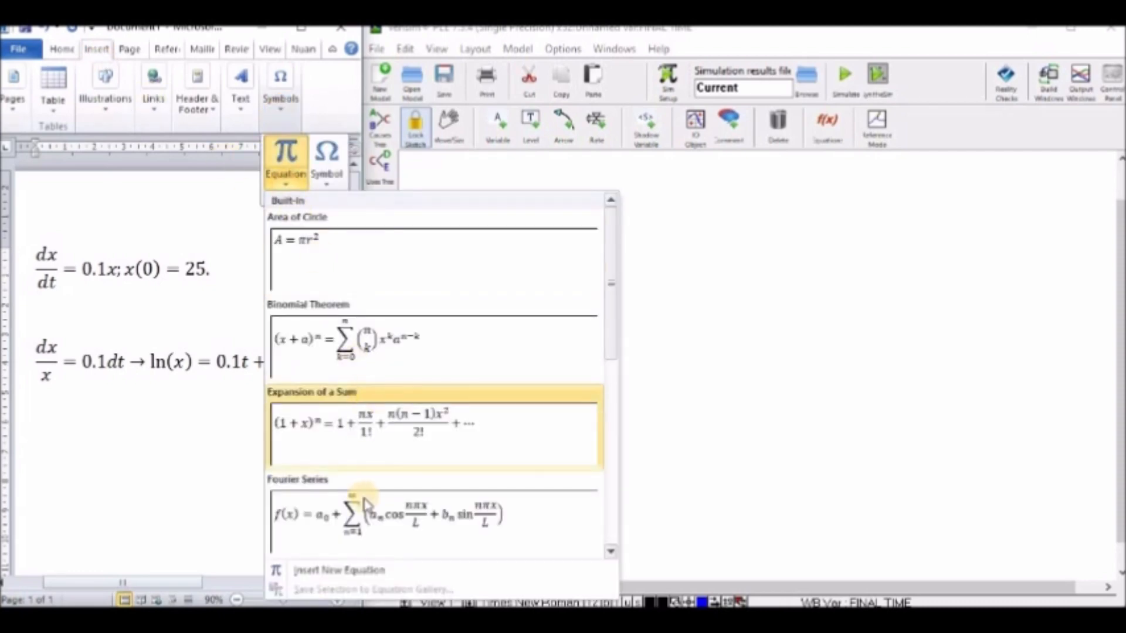
left_click(358, 571)
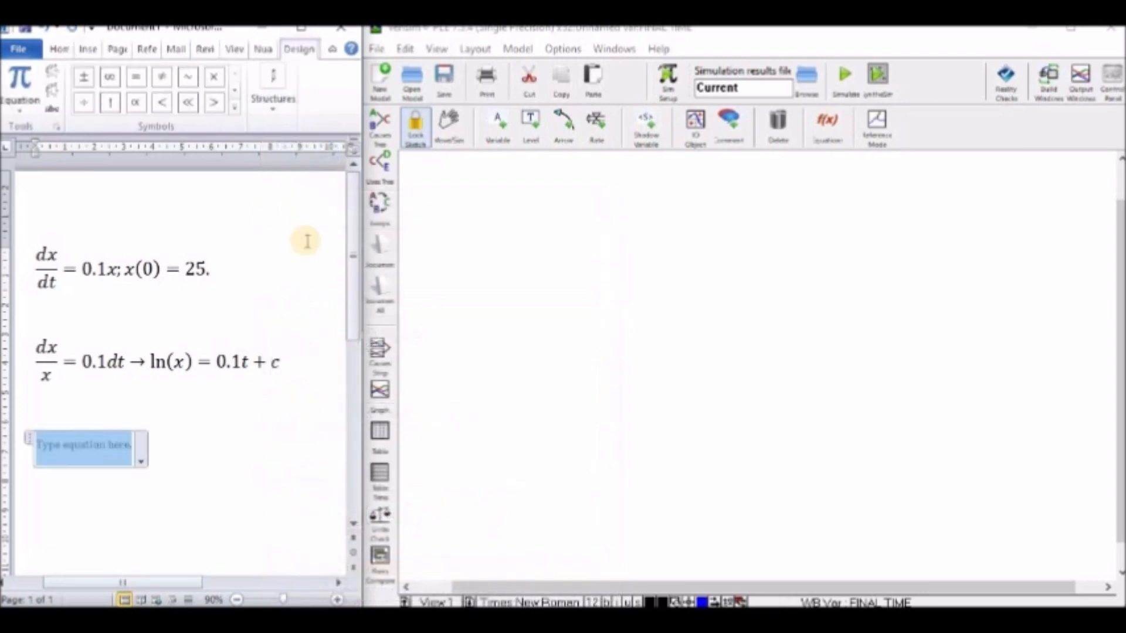
left_click(272, 79)
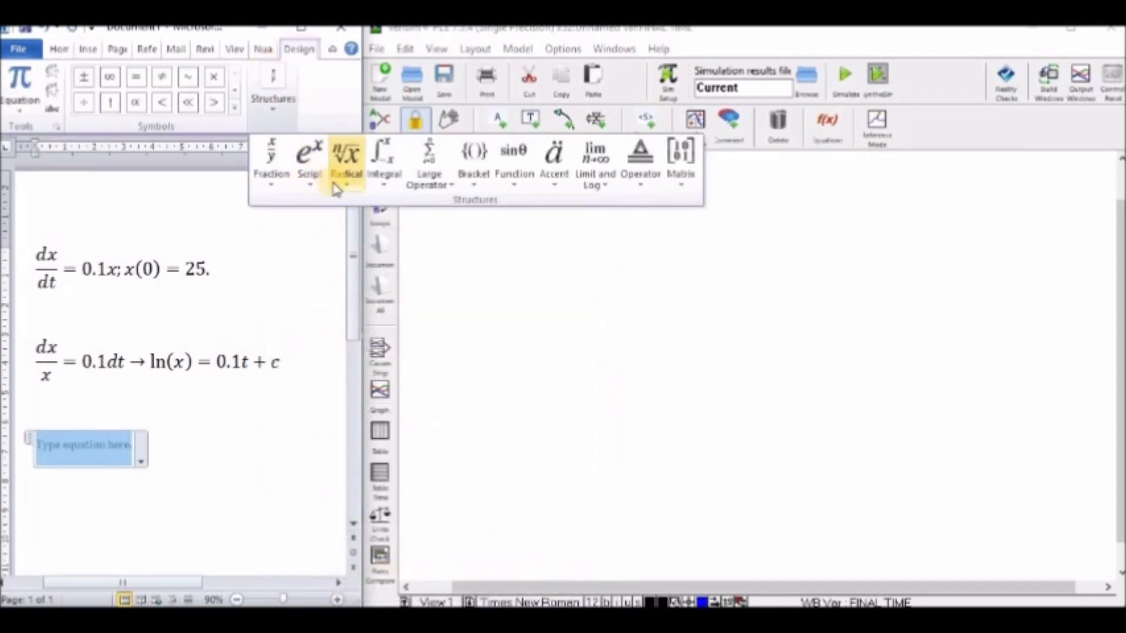
left_click(309, 160)
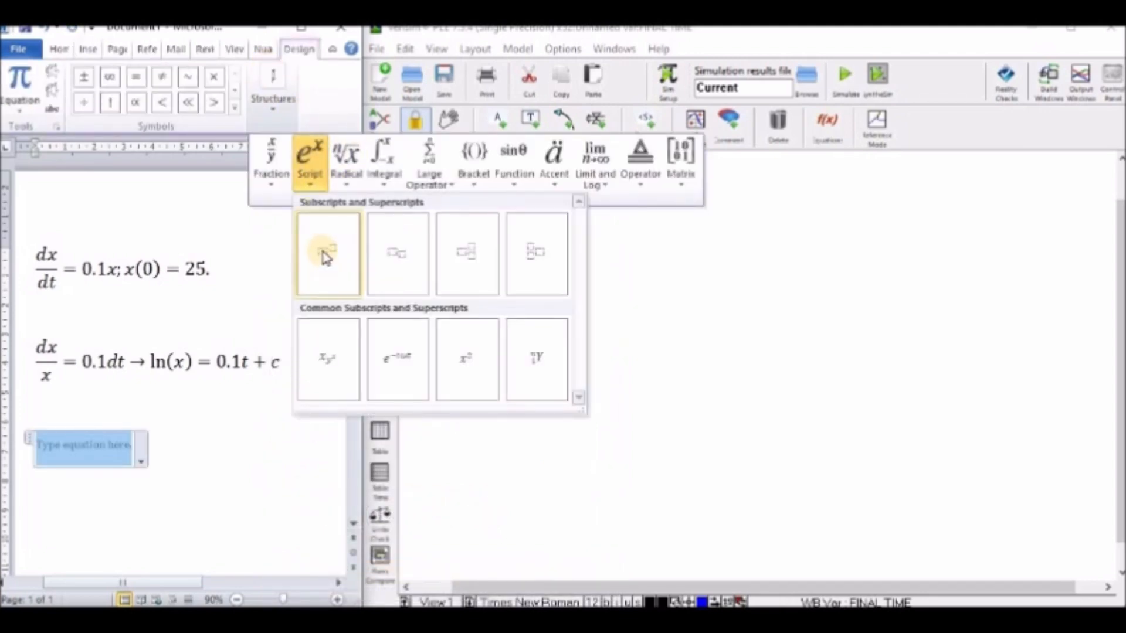
left_click(327, 257)
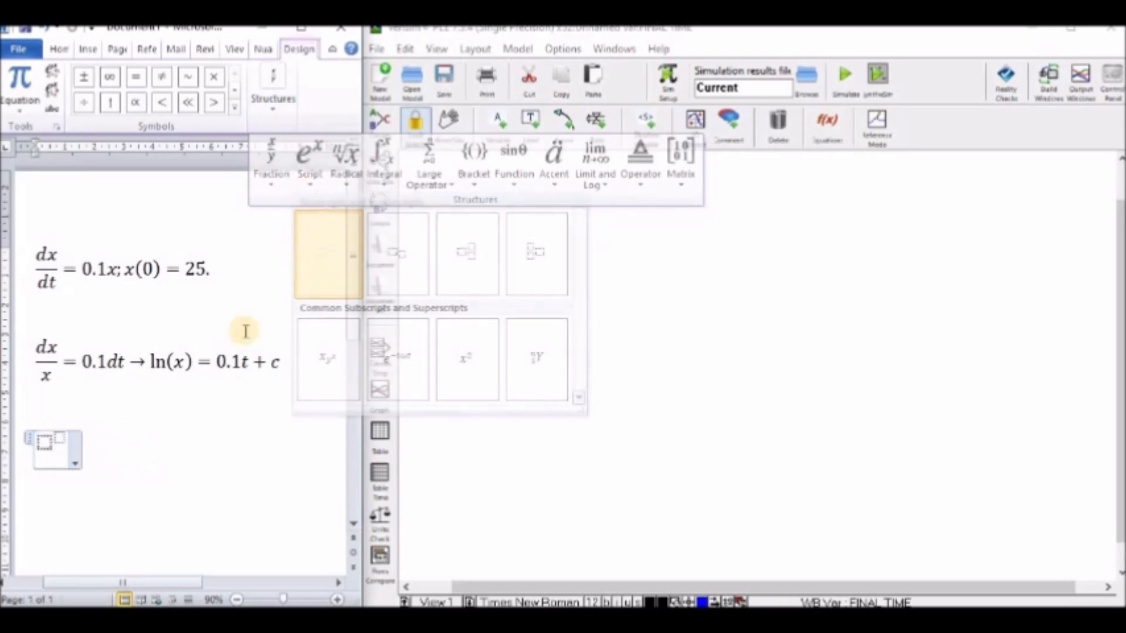
- Fill the empty superscript structure with base e and exponent ln(x), followed by an equals sign
left_click(45, 445)
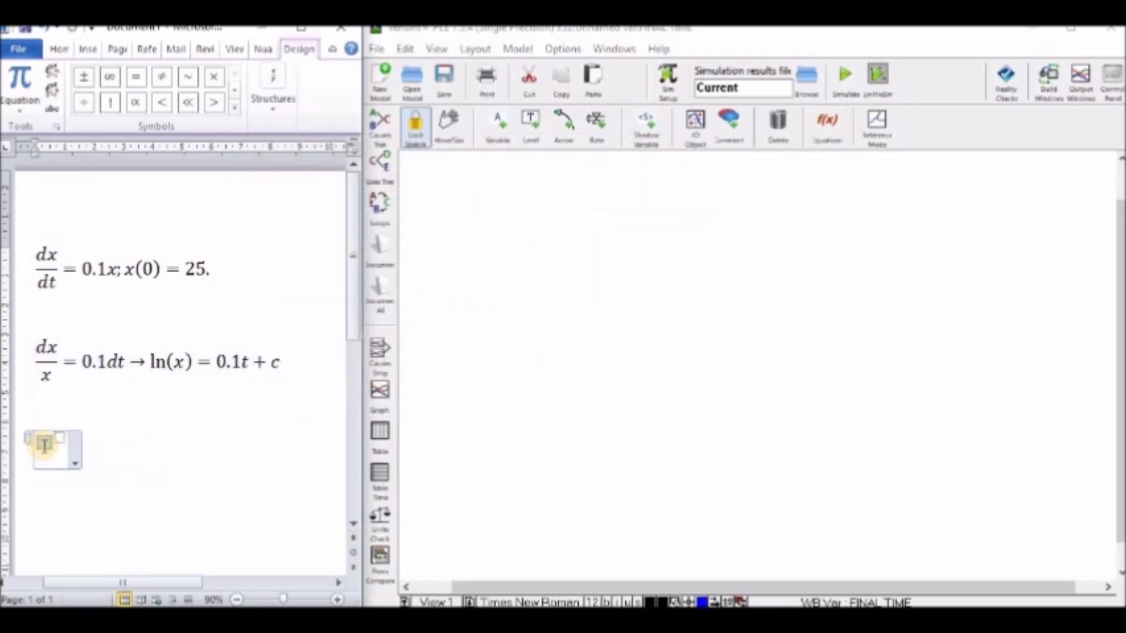
type("e")
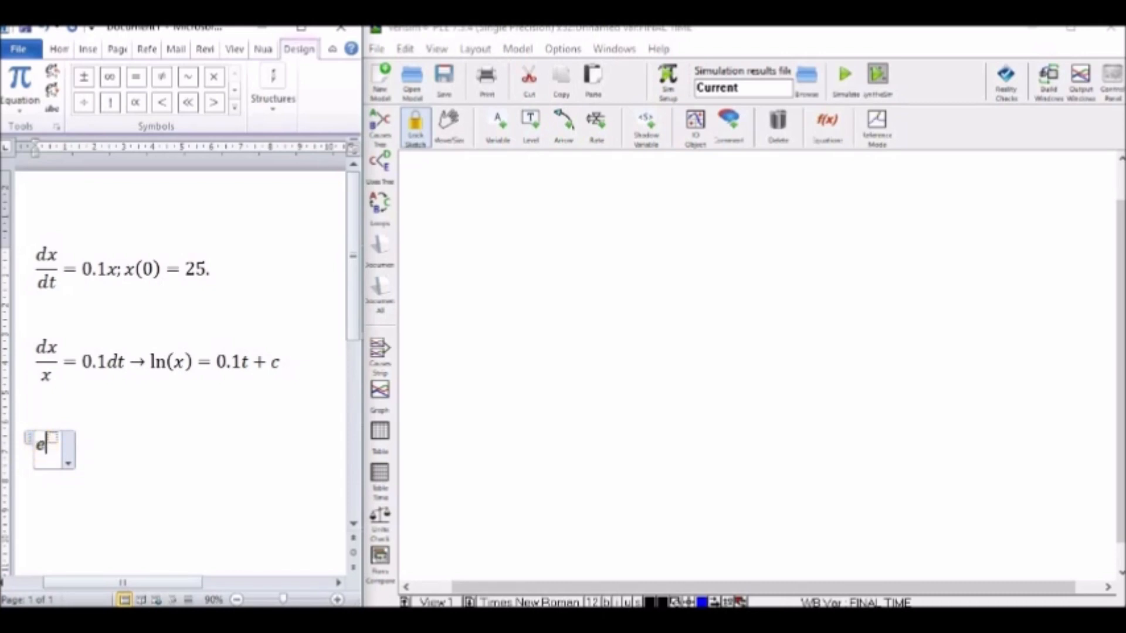
left_click(52, 437)
type("ln(")
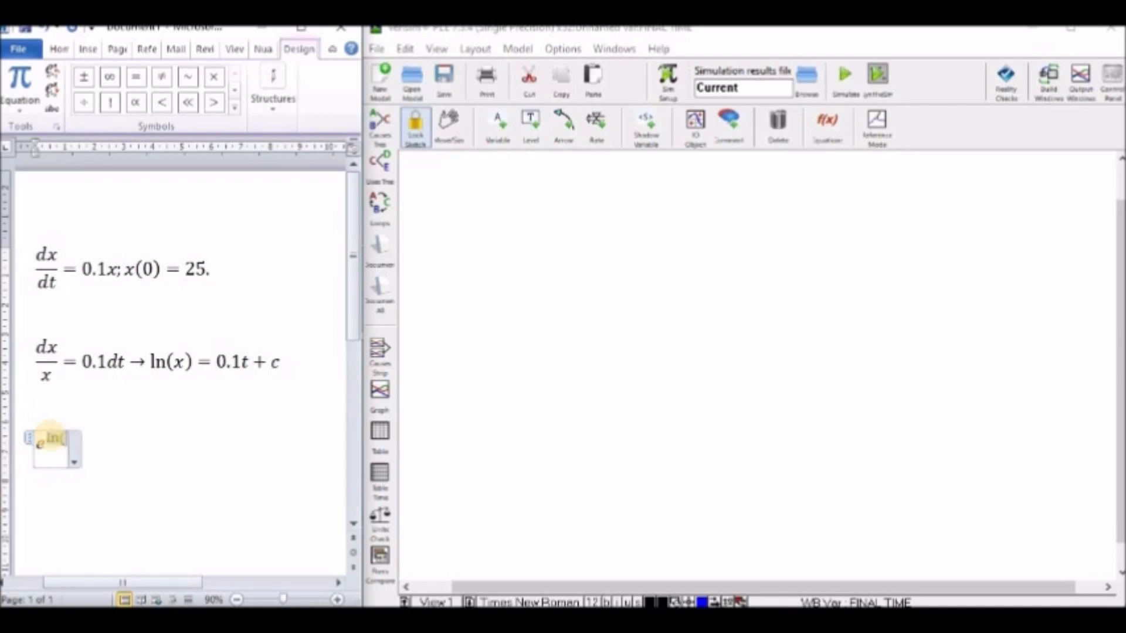
type("x)")
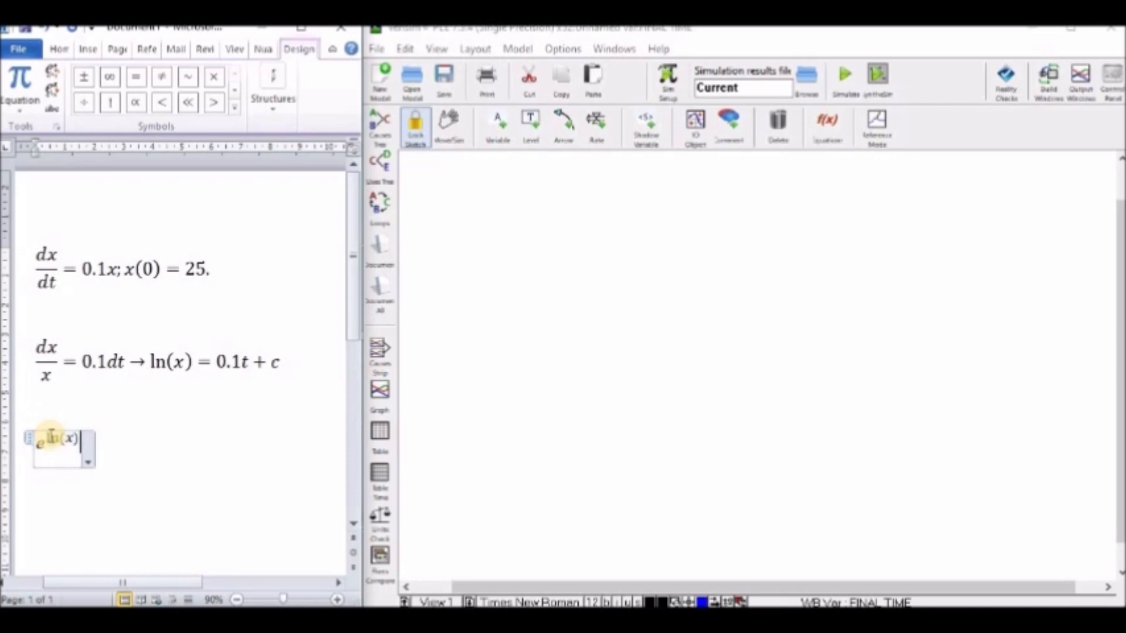
key("Right")
type("=")
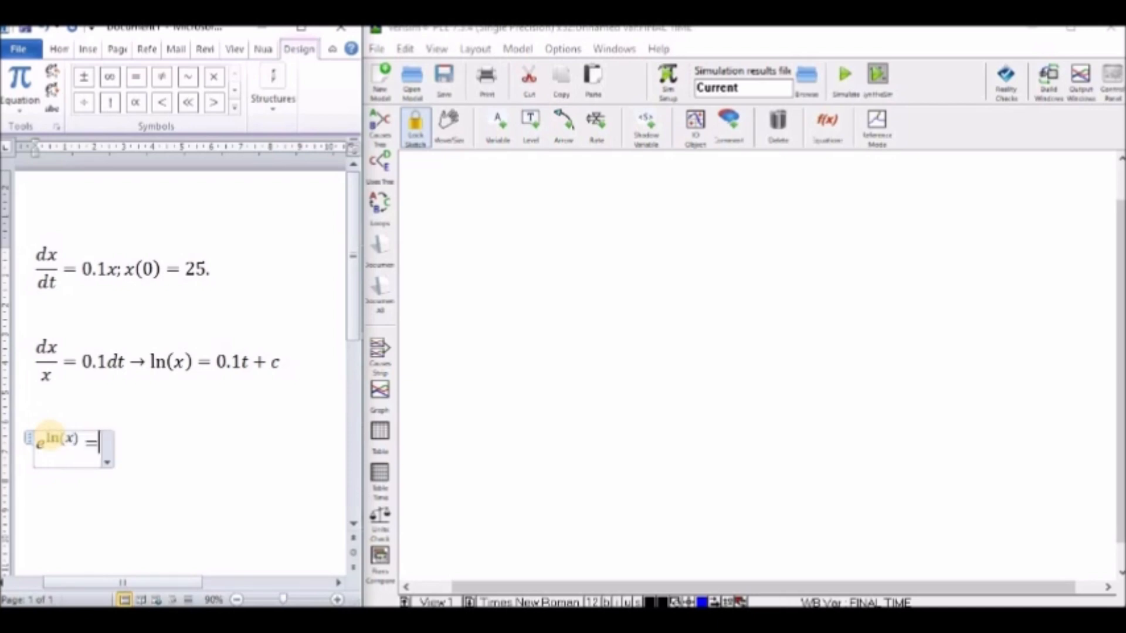
- Add a superscript structure for the equation's right-hand side, with base e and exponent 0.1t+c
left_click(271, 94)
left_click(309, 159)
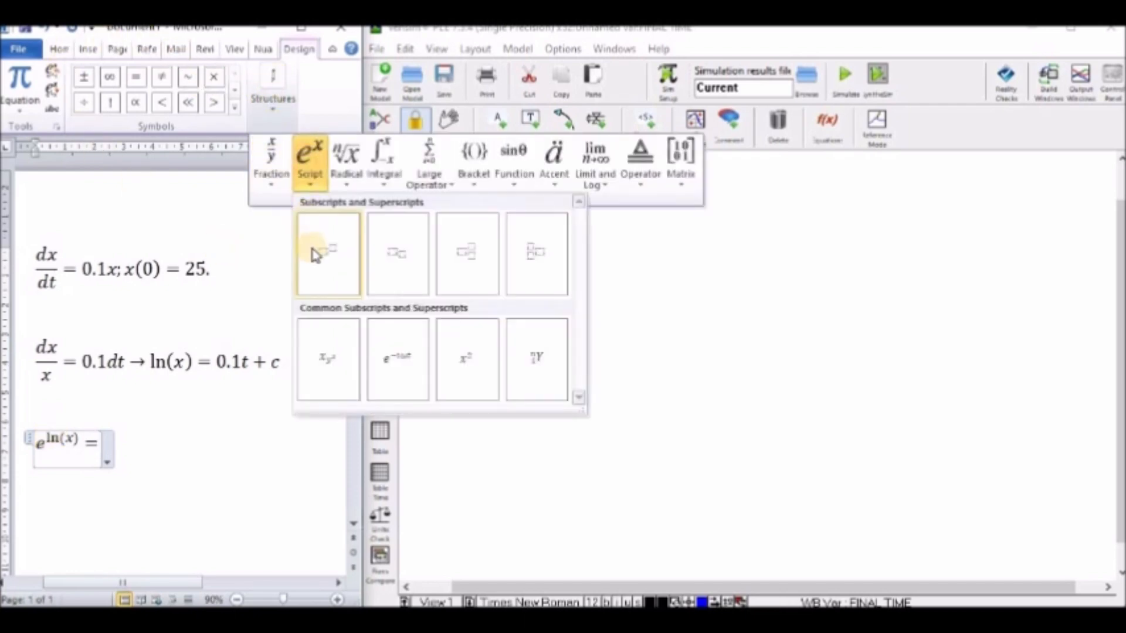
left_click(315, 255)
left_click(111, 443)
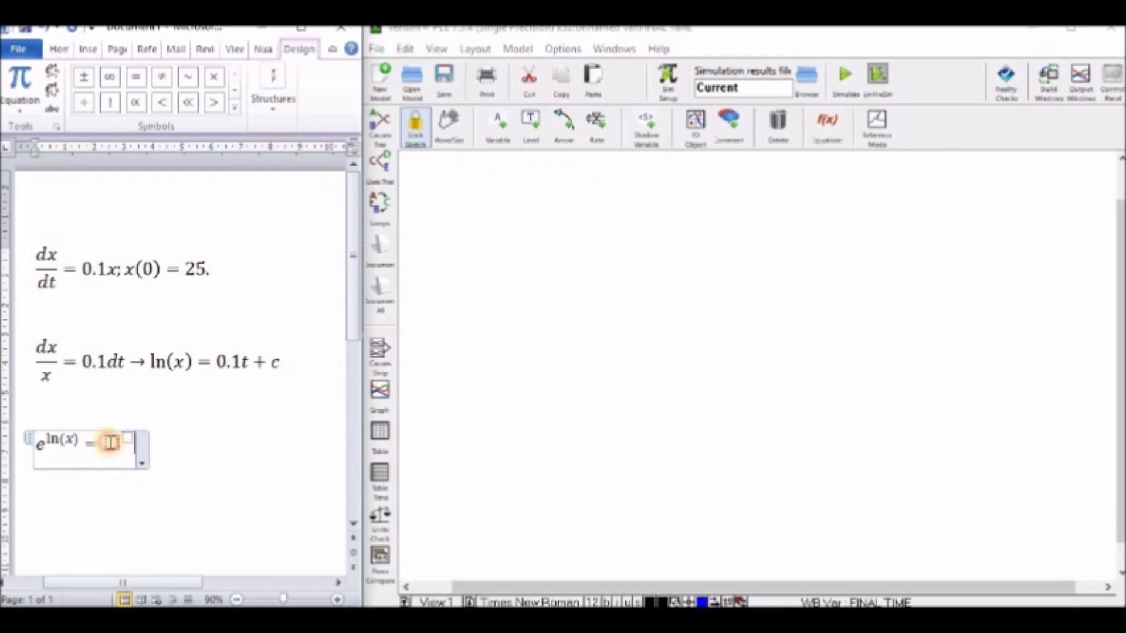
type("e")
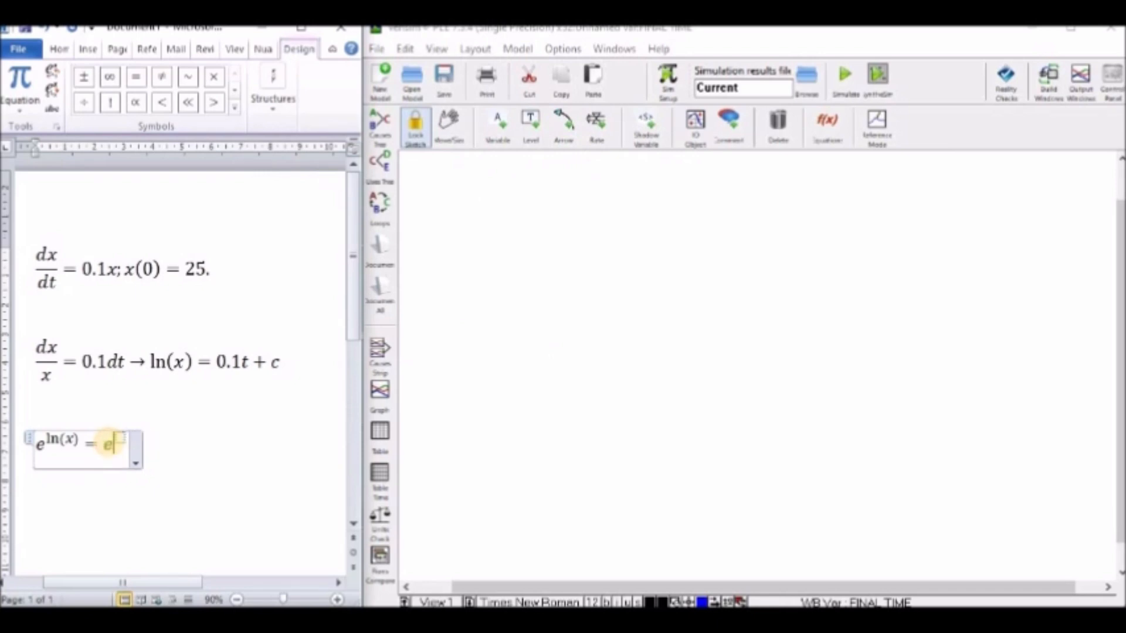
key("Right")
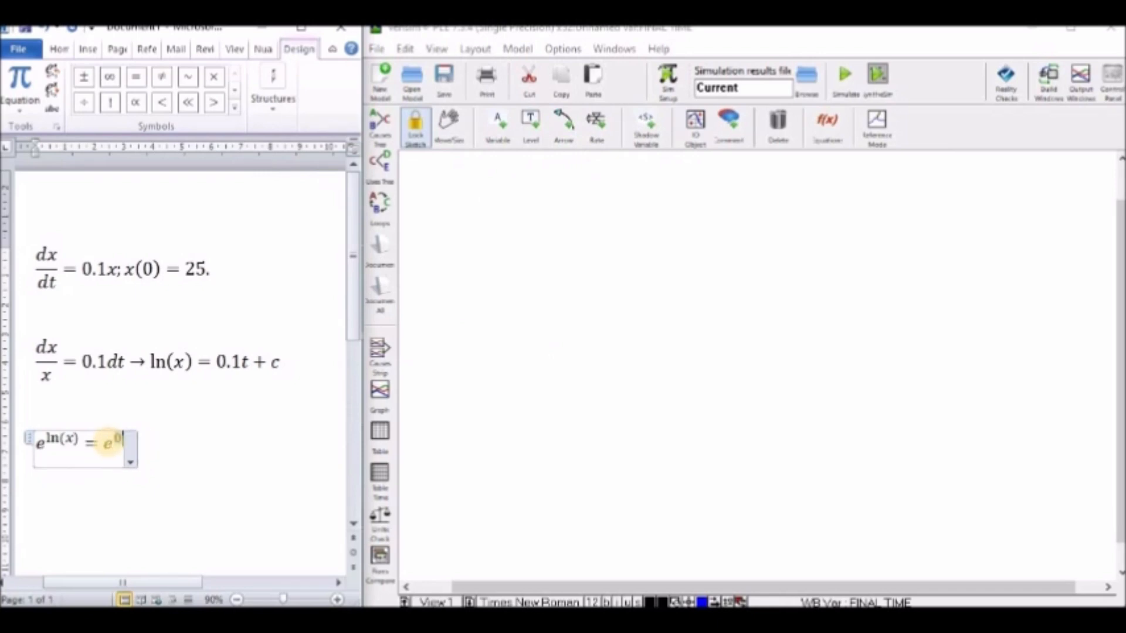
type("0.1t")
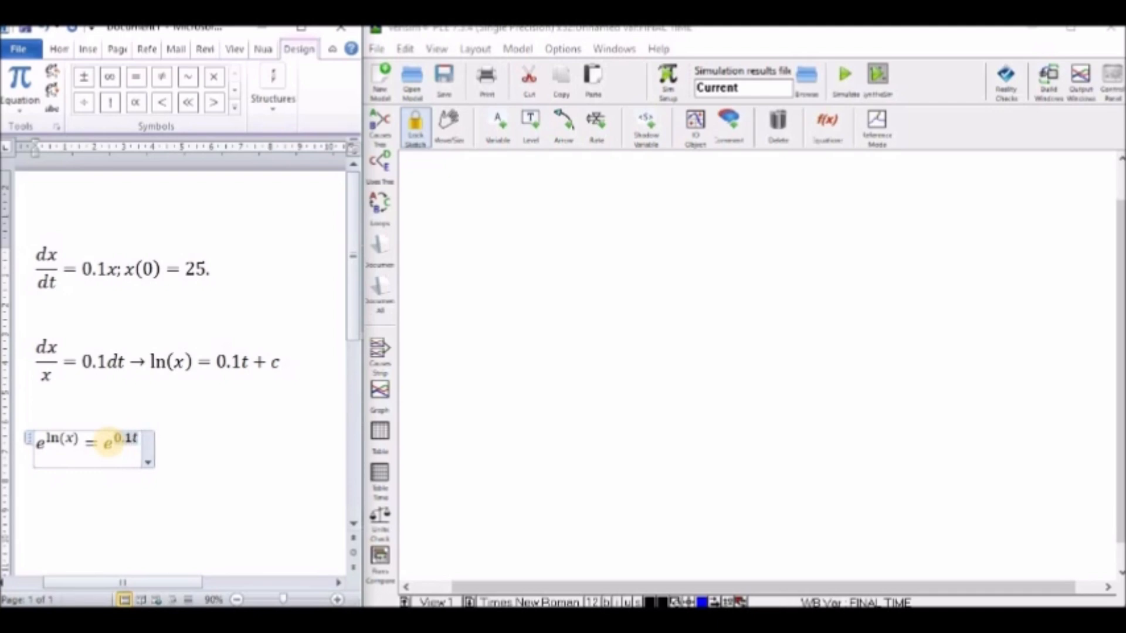
type("+c")
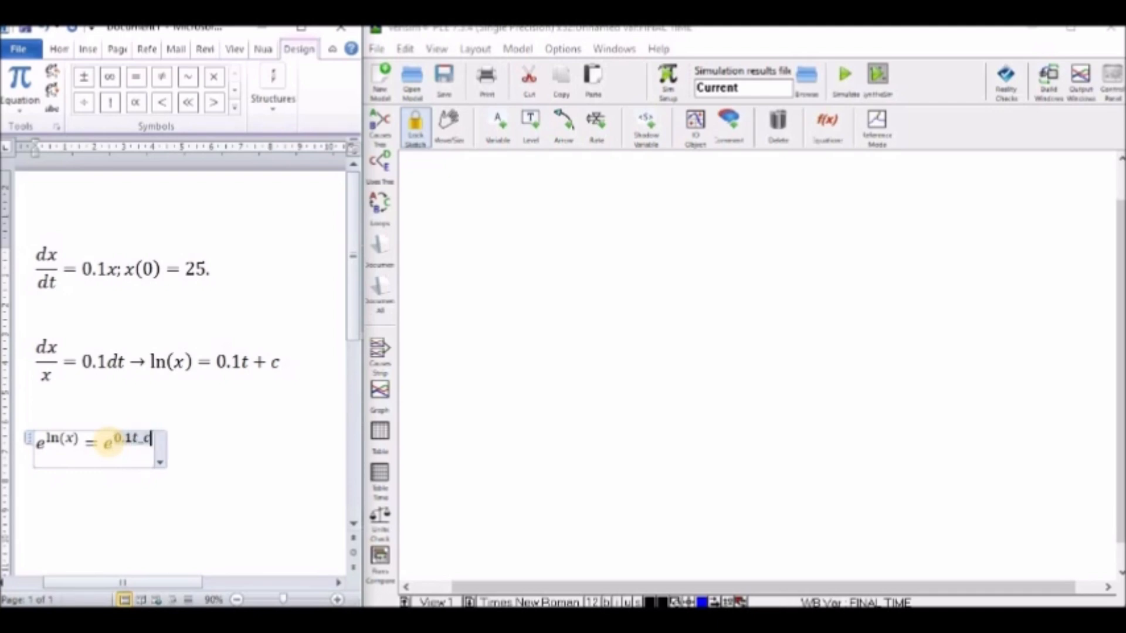
key("BackSpace")
key("BackSpace")
type("+c")
key("Right")
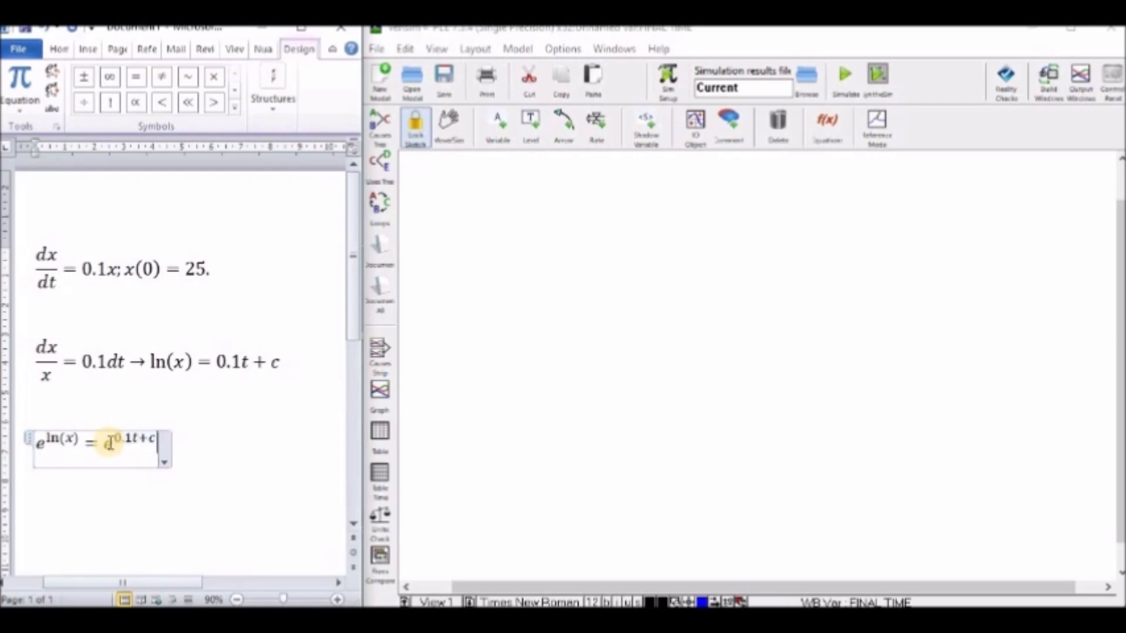
- Extend the exponential equation with a right arrow and x(t) = Ke^(0.1t), setting 0.1t as a superscript
type("->")
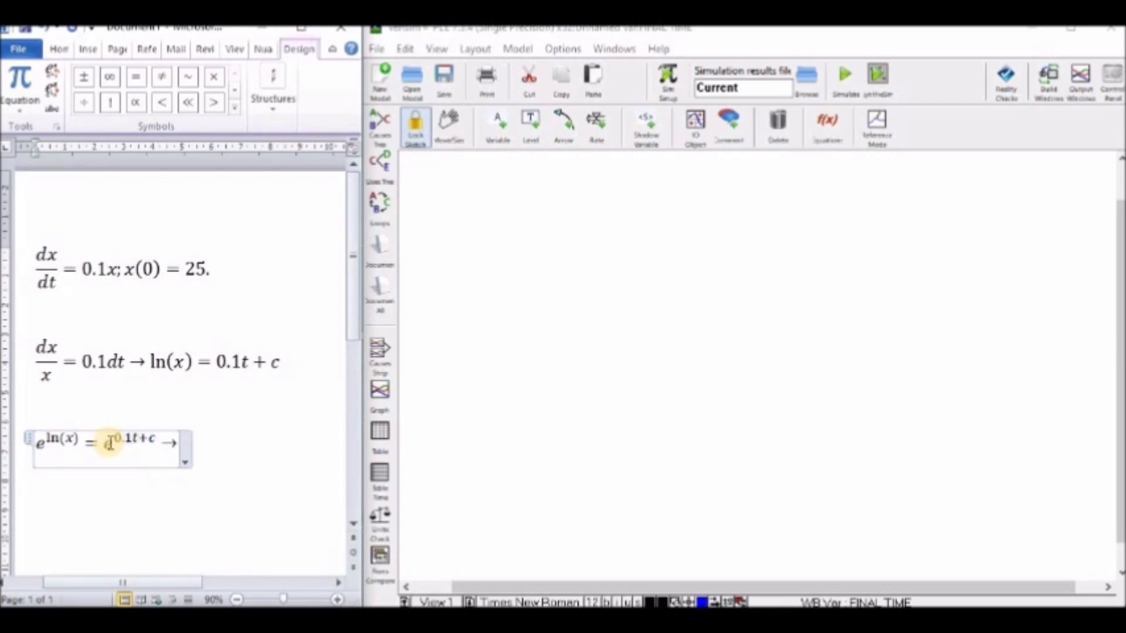
type("x(")
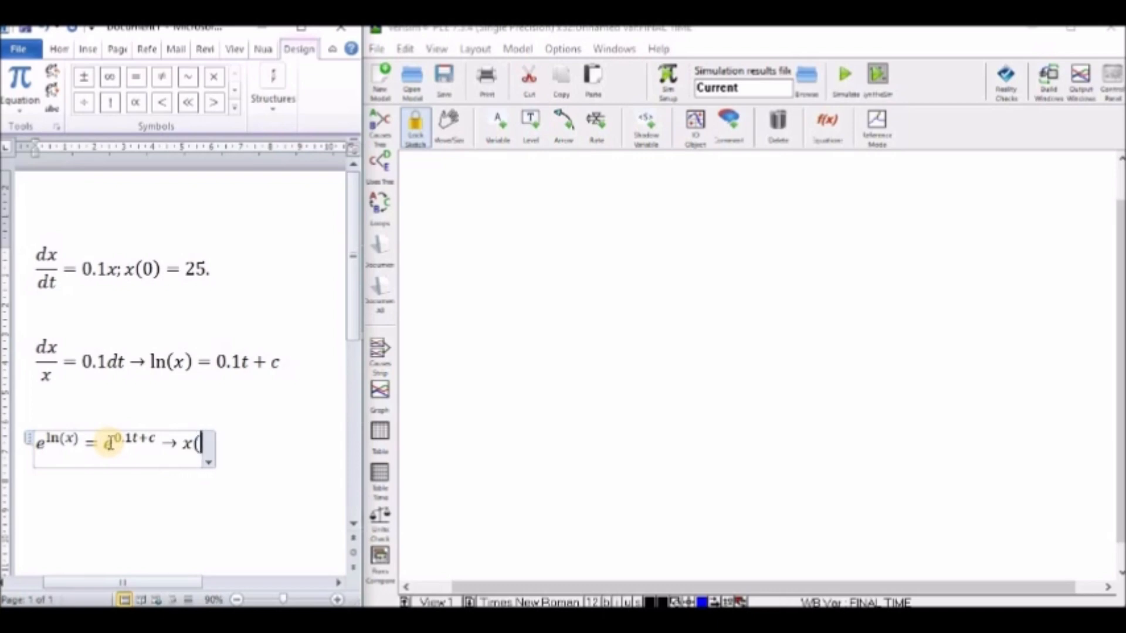
type("t)=")
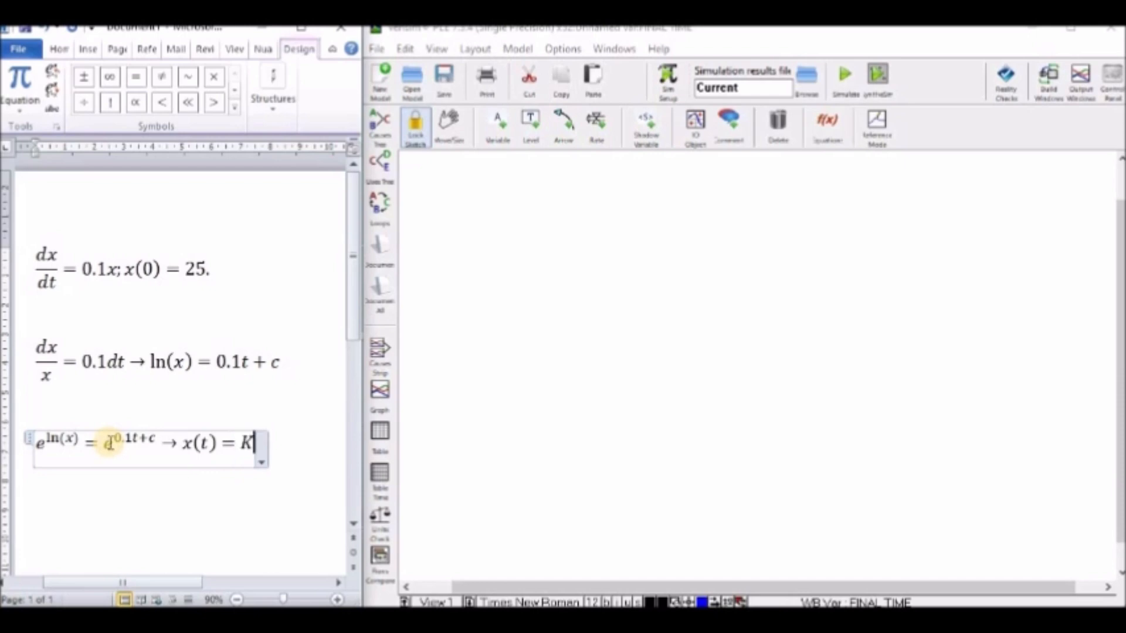
left_click(276, 74)
left_click(308, 158)
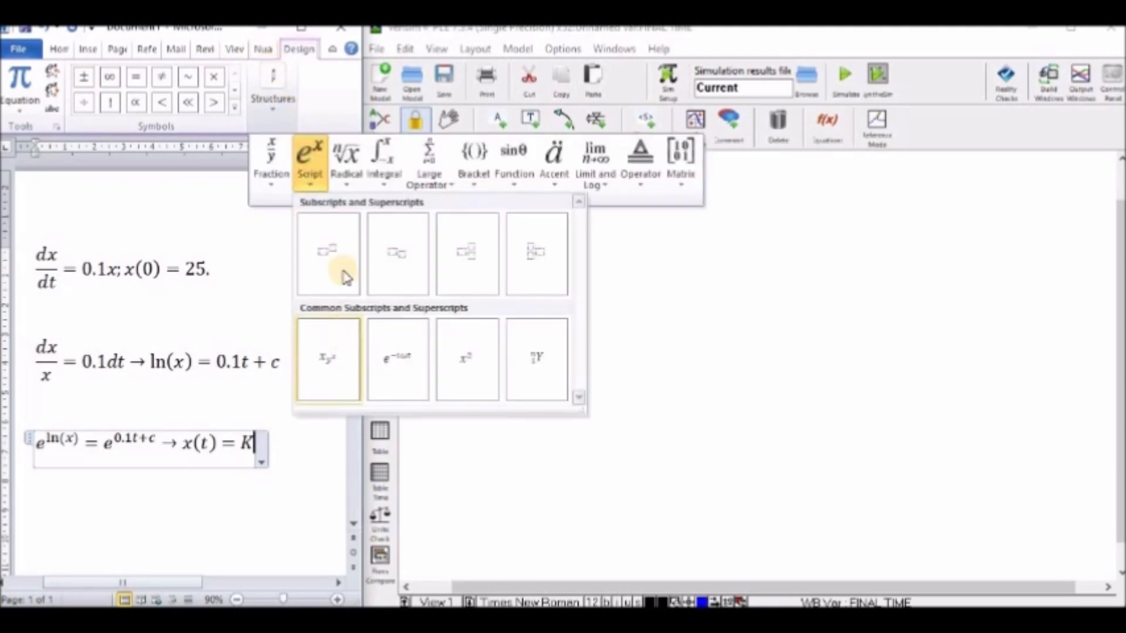
left_click(328, 249)
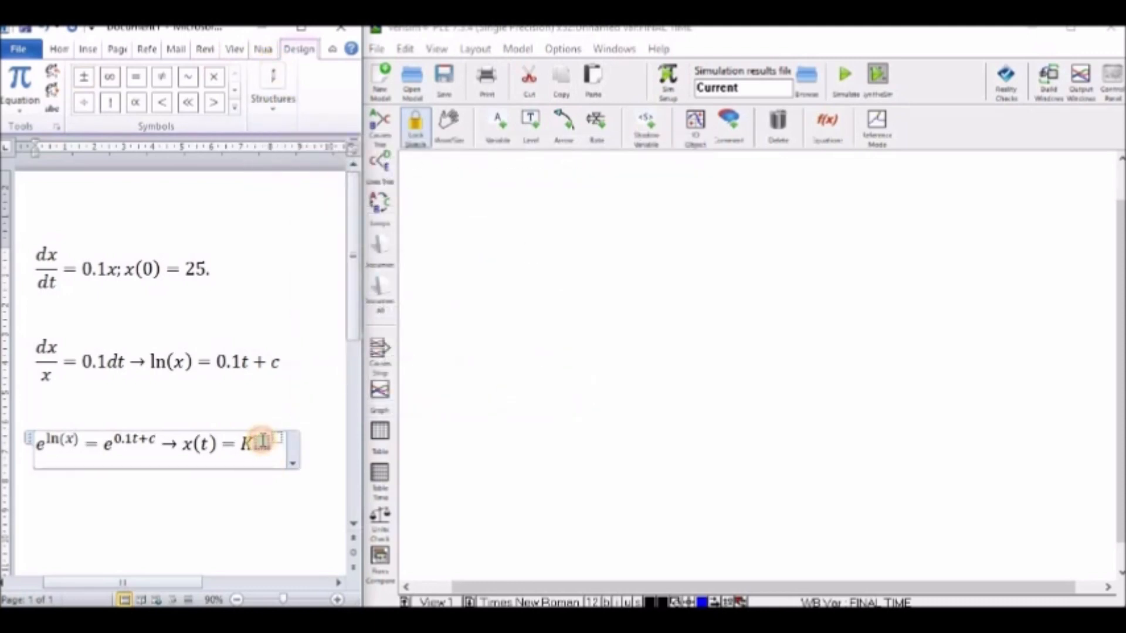
type("e")
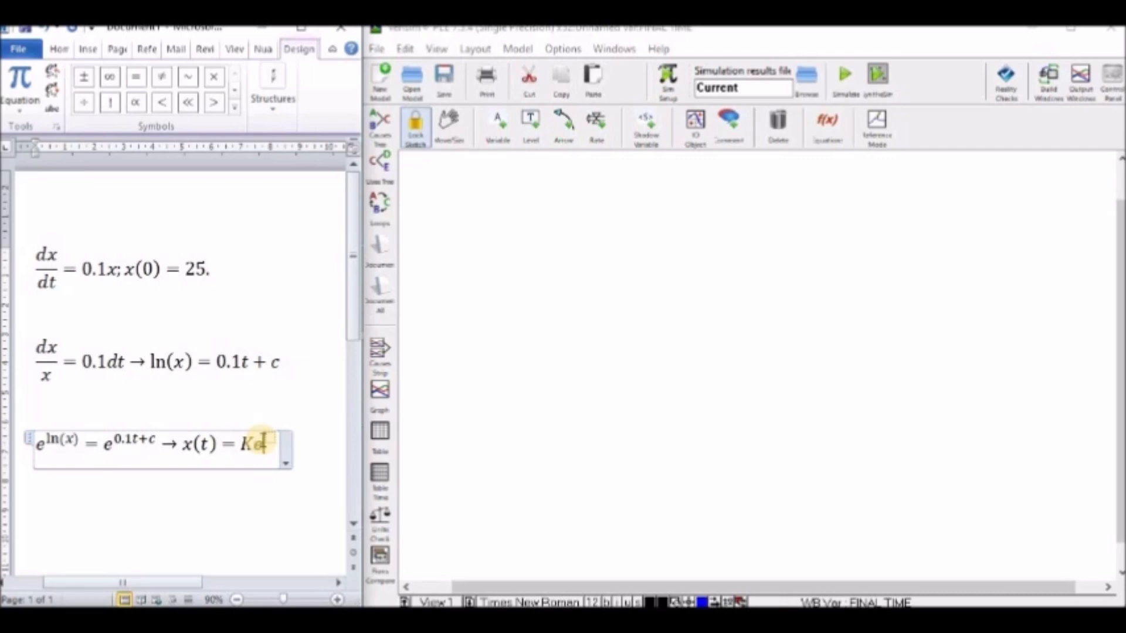
key("Right")
type("0.1t")
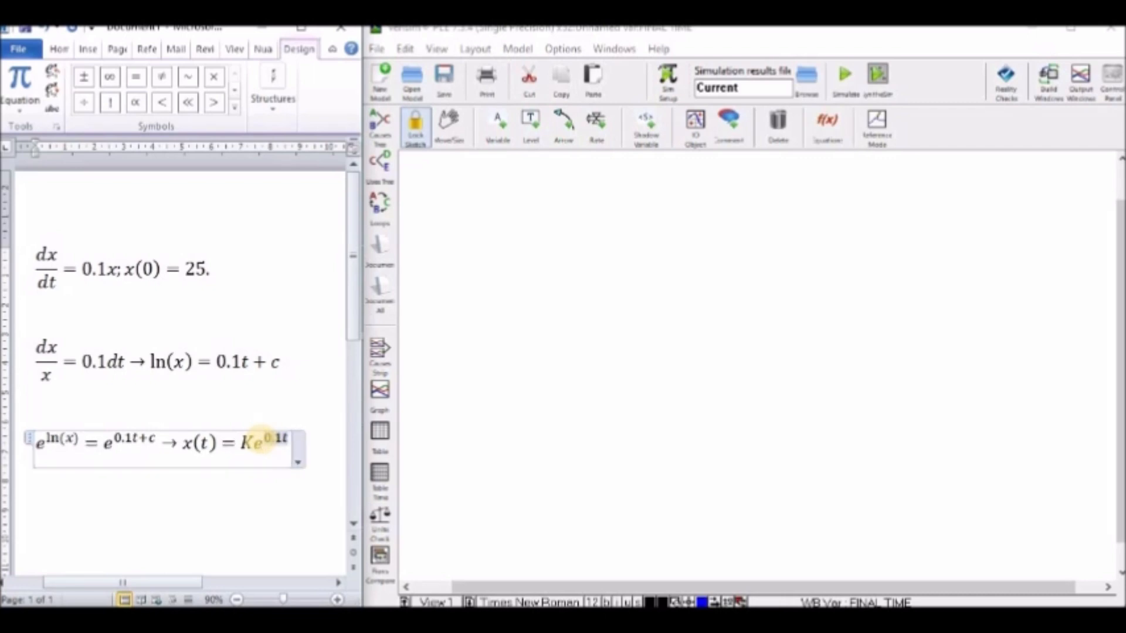
- Append the constant's definition "; K = e^c" at baseline level after Ke^(0.1t), with c as a superscript
type(";K")
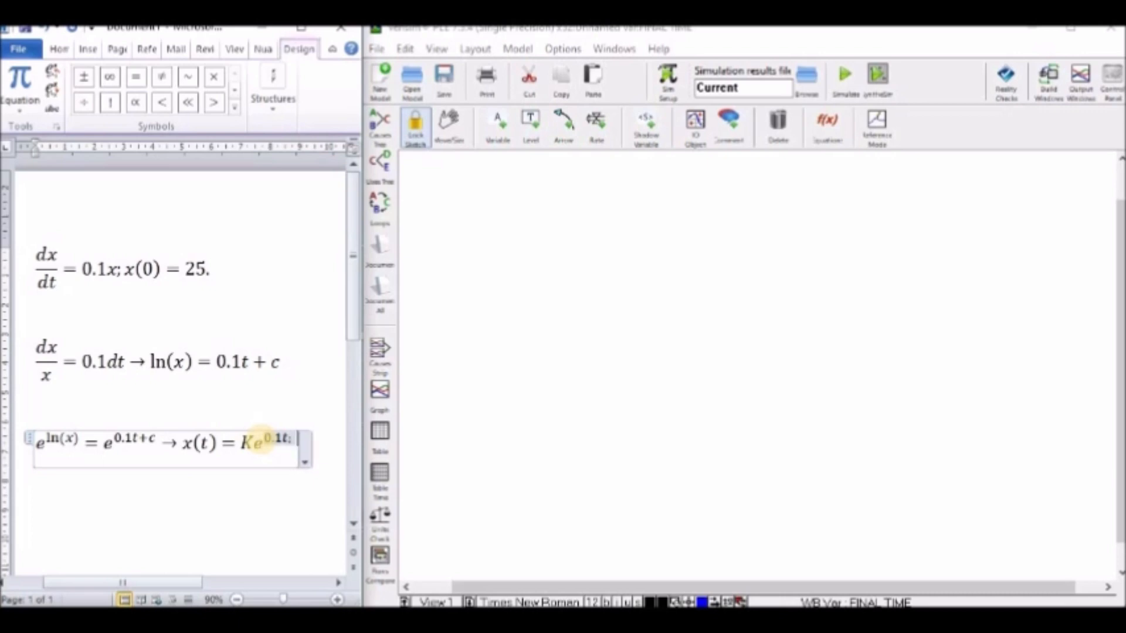
key("BackSpace")
key("BackSpace")
type("; ")
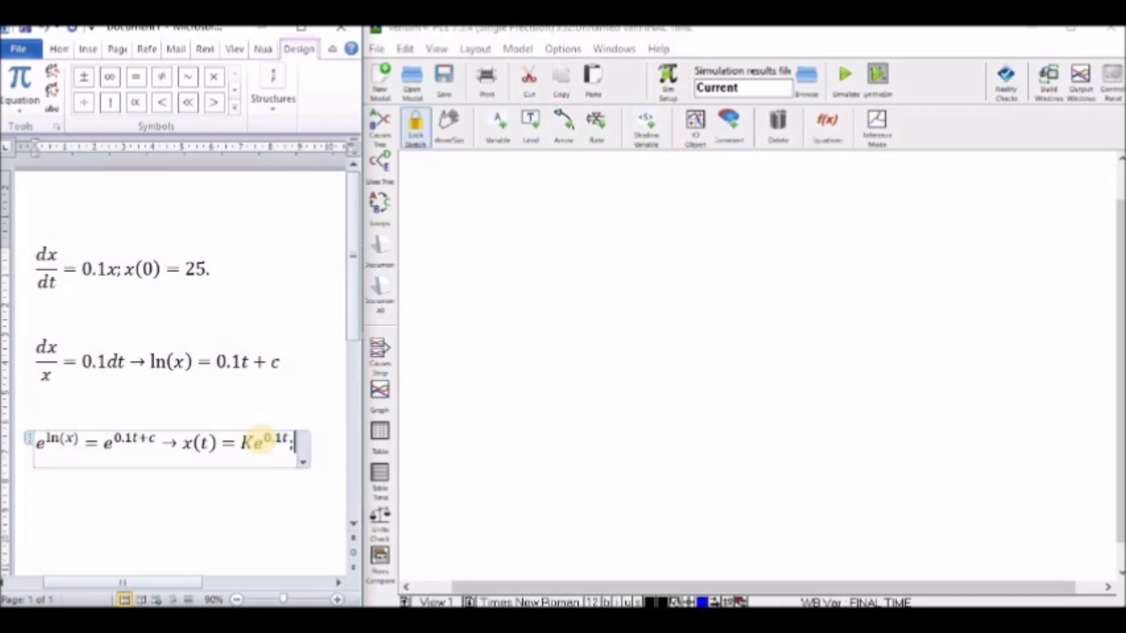
type("K =")
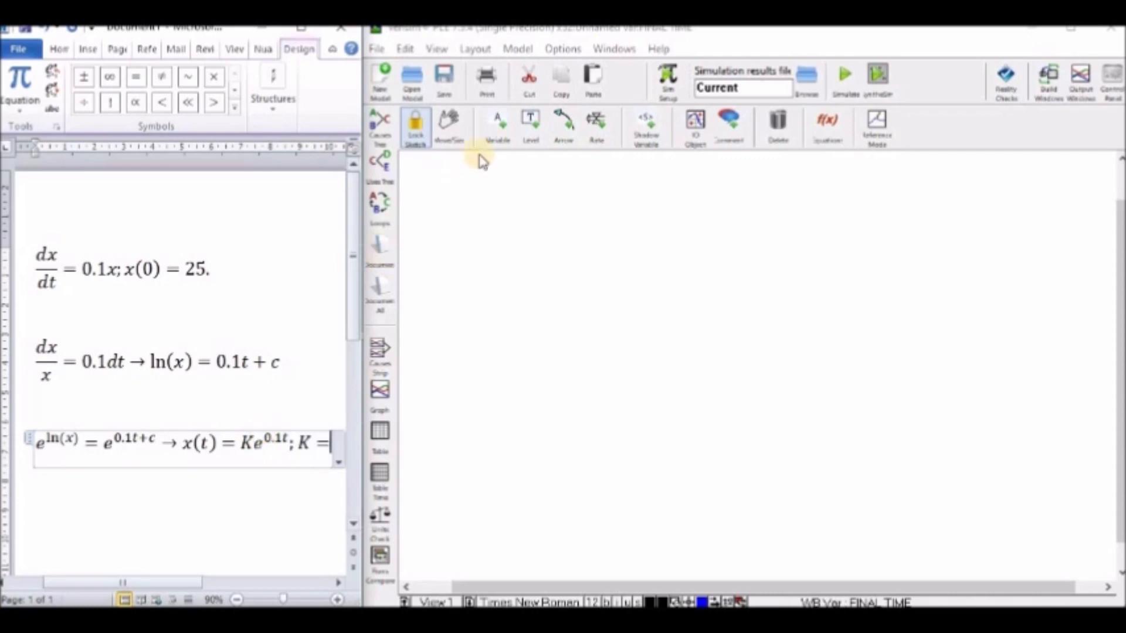
left_click(276, 85)
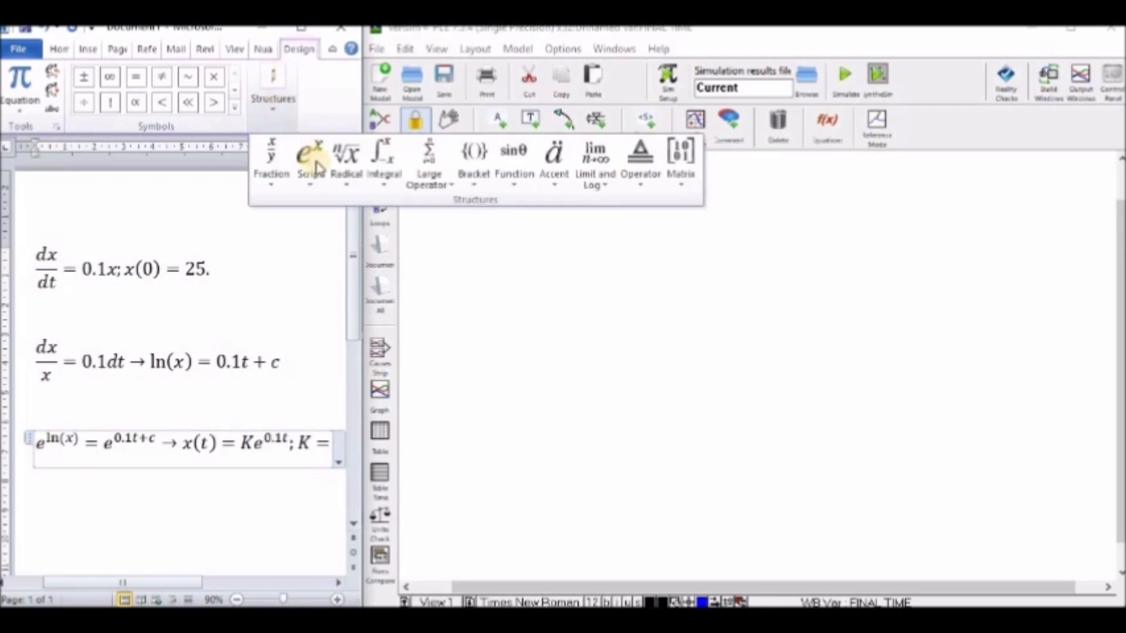
left_click(309, 159)
left_click(334, 262)
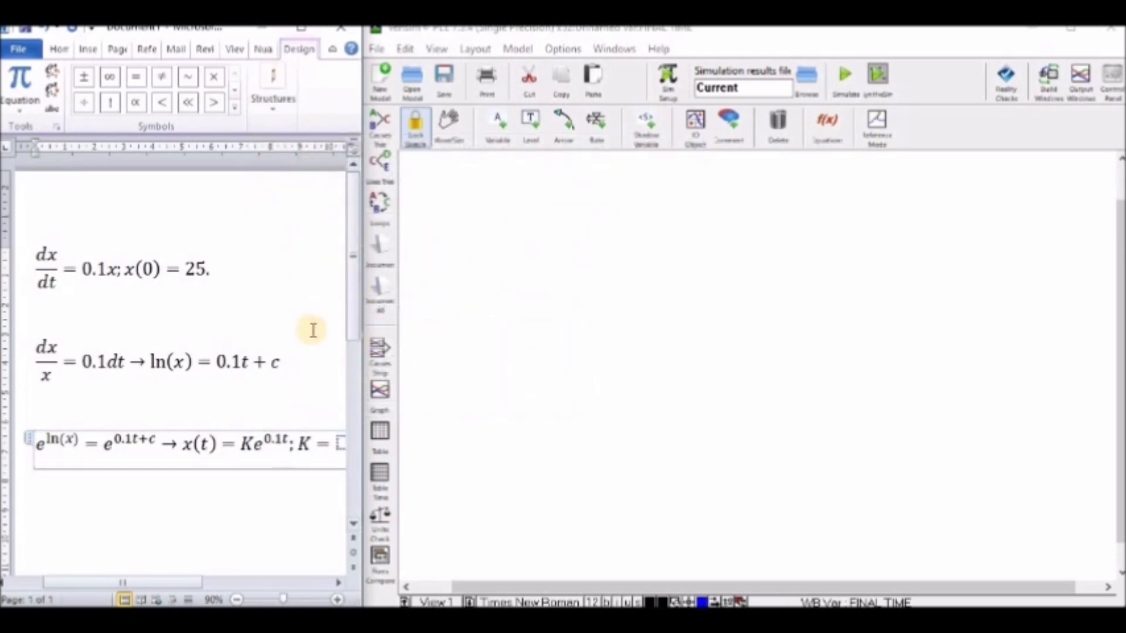
left_click(342, 444)
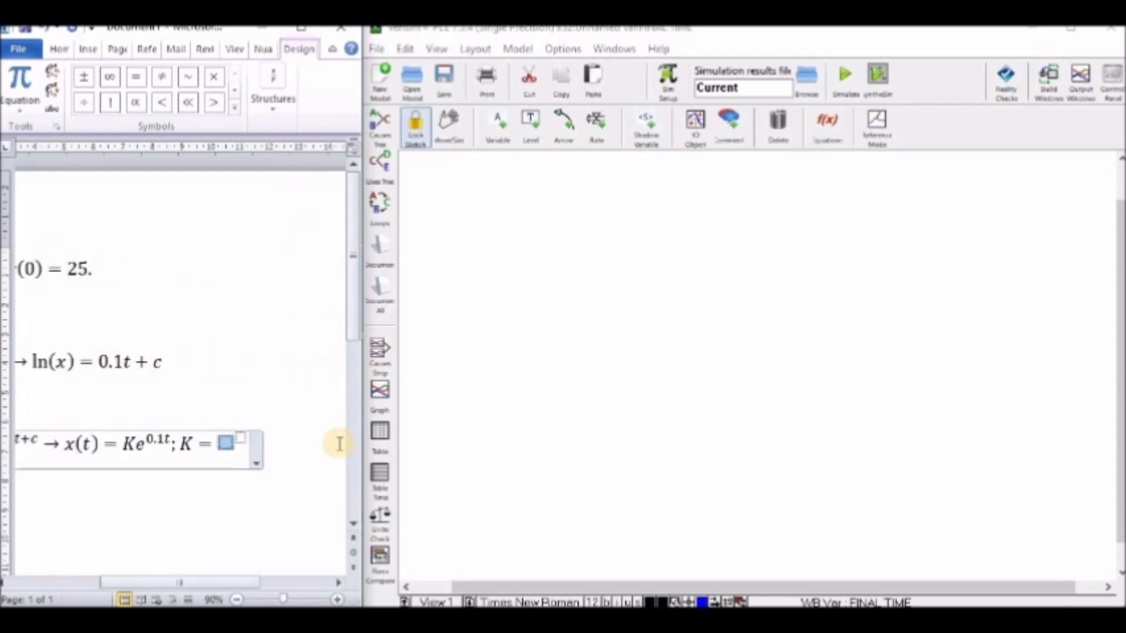
type("e")
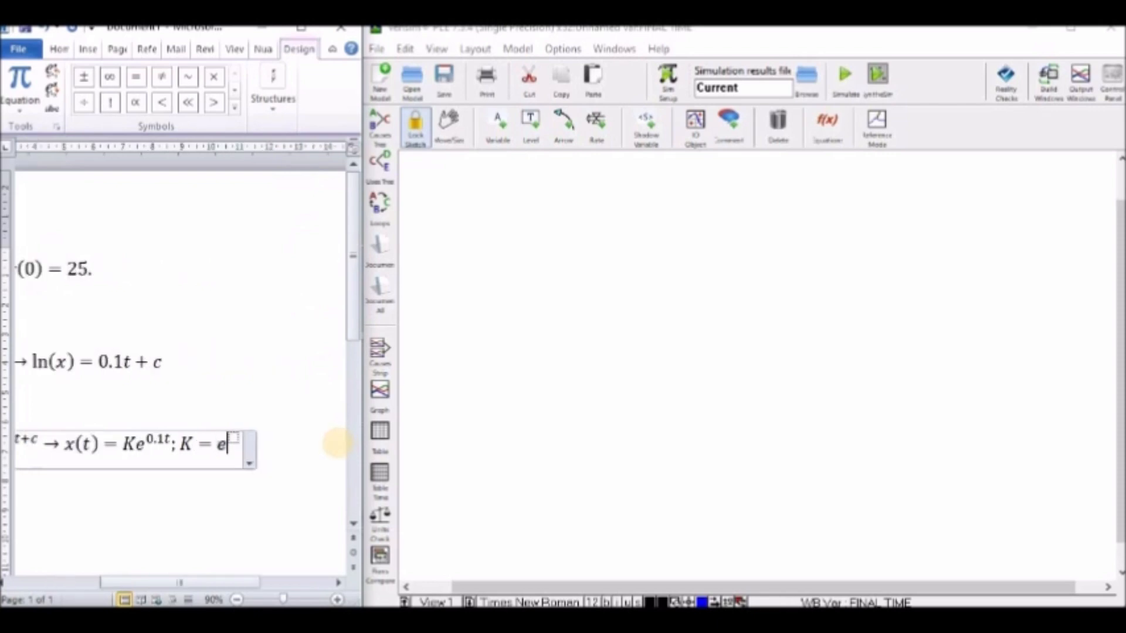
key("Right")
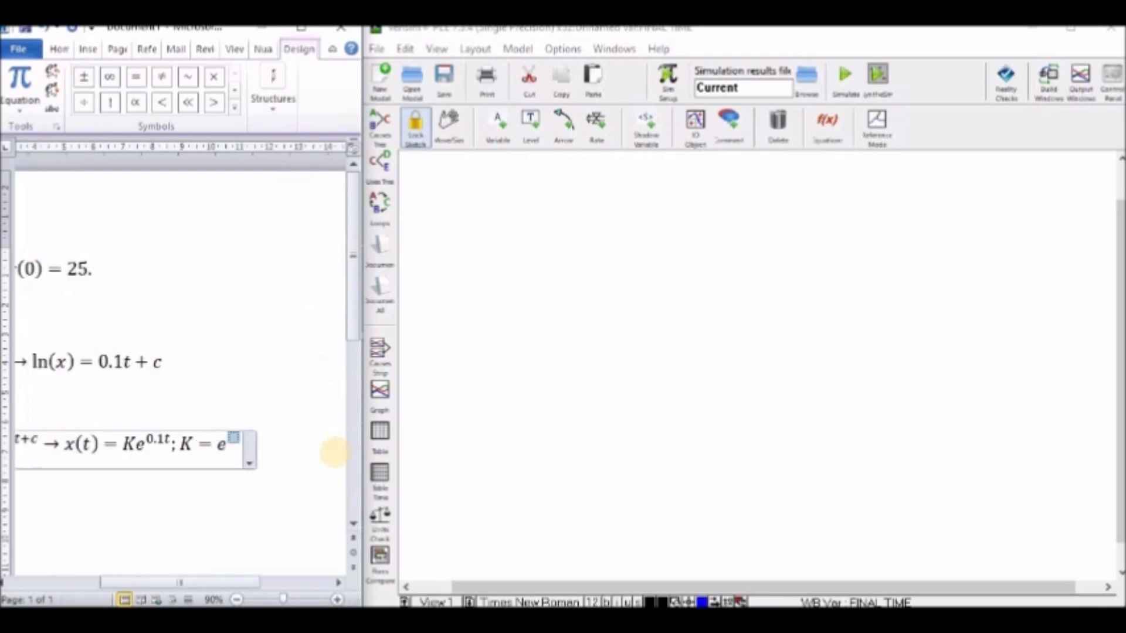
type("c")
left_click(308, 459)
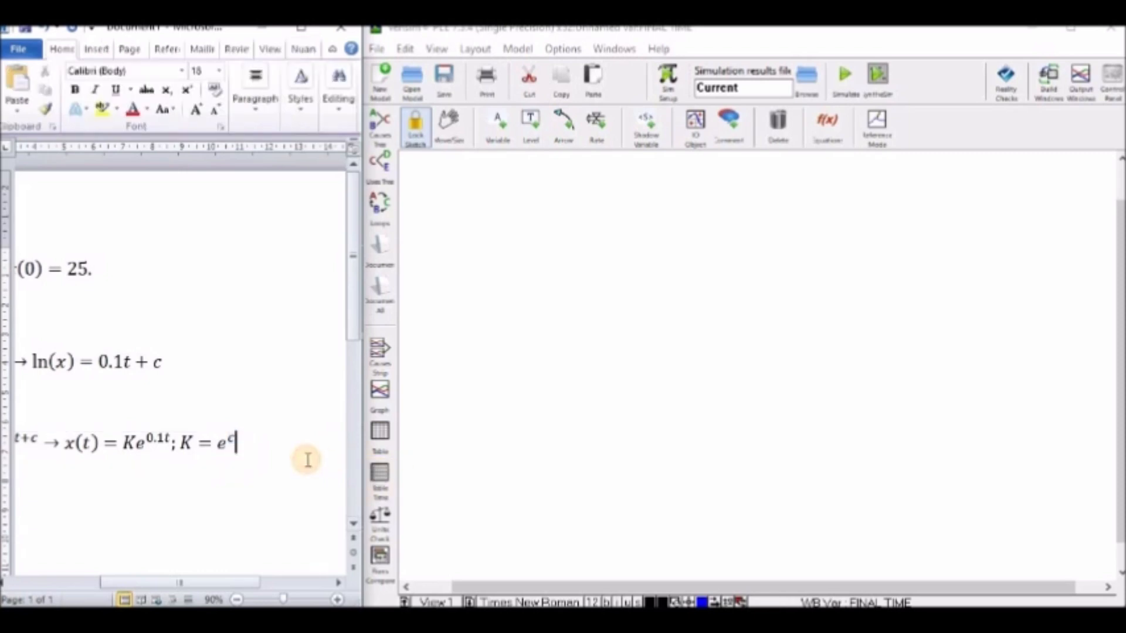
- Insert a new equation on the line below the exponential solution, reading x(0) = 25
key("Return")
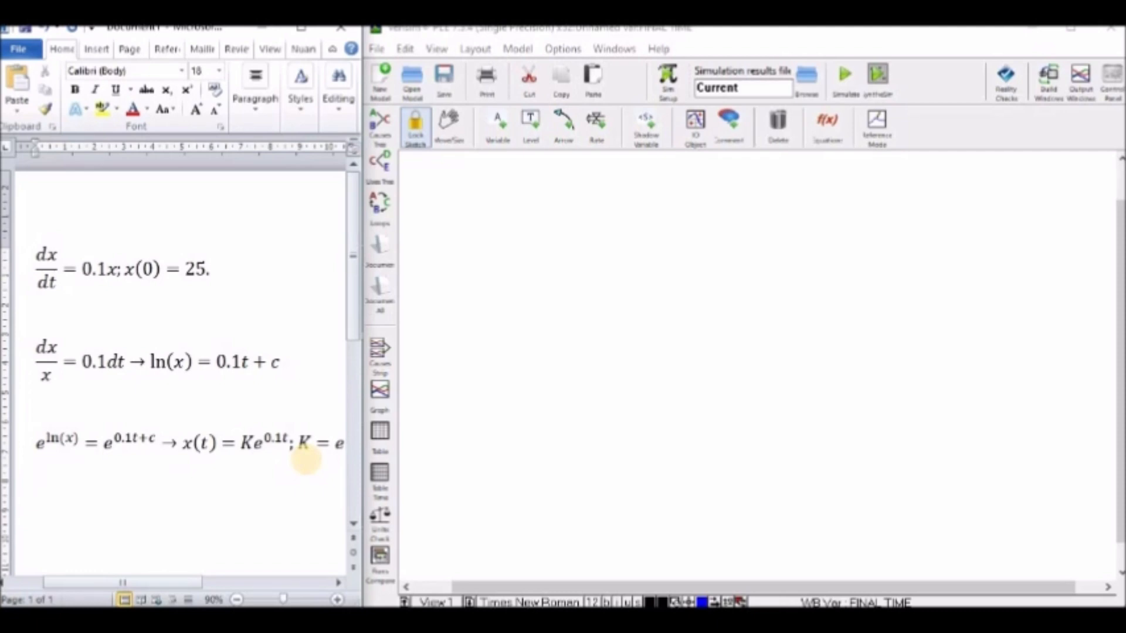
left_click(97, 49)
left_click(281, 88)
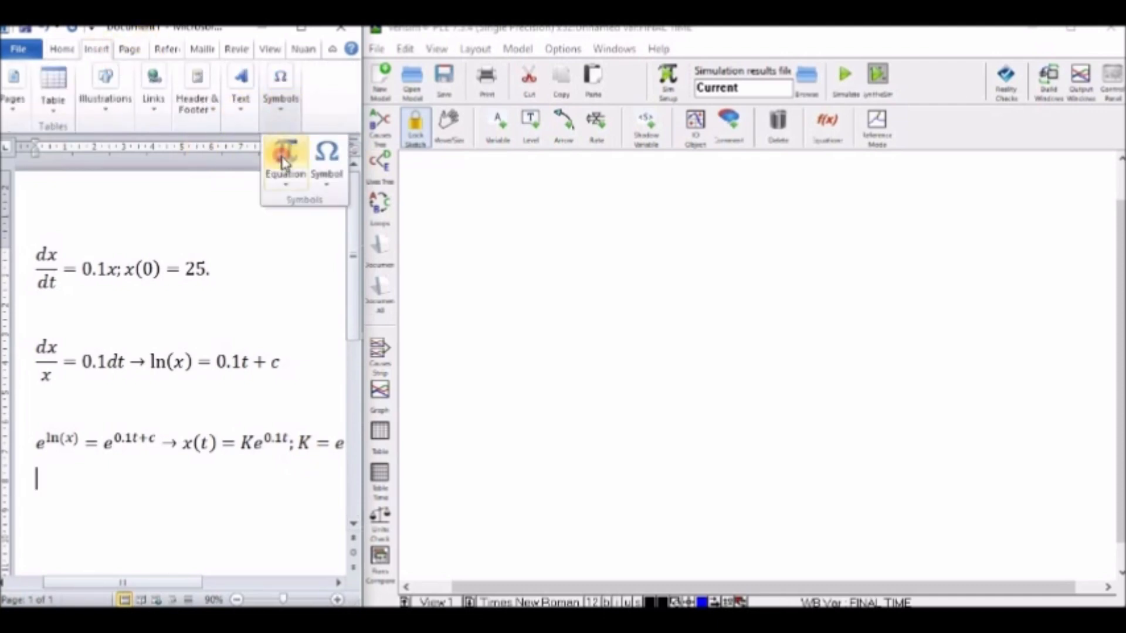
left_click(285, 155)
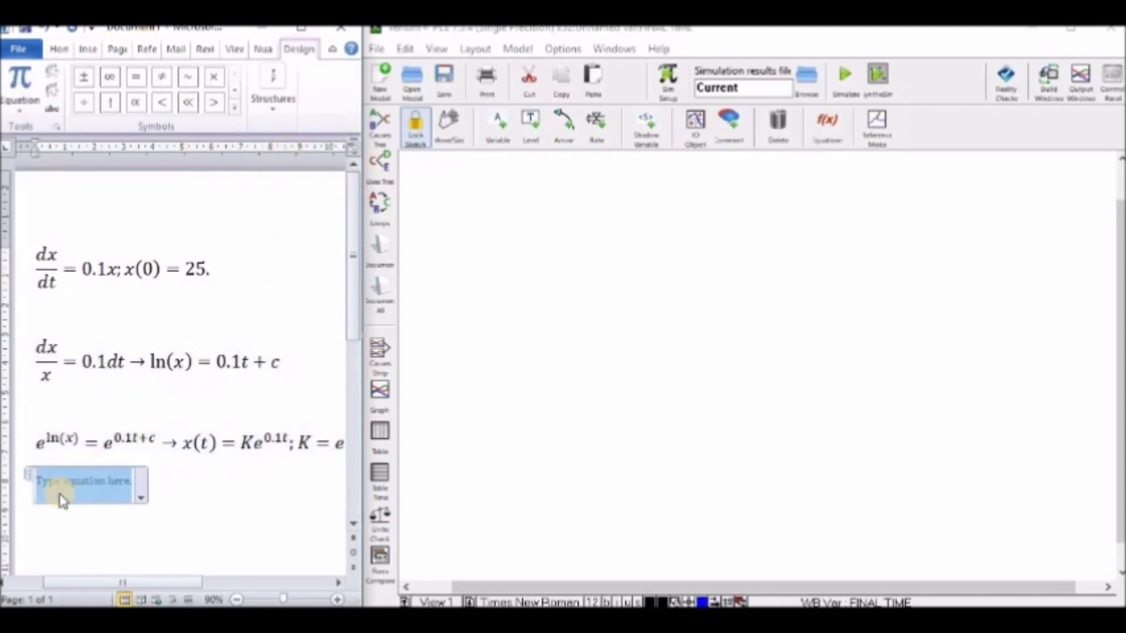
type("x")
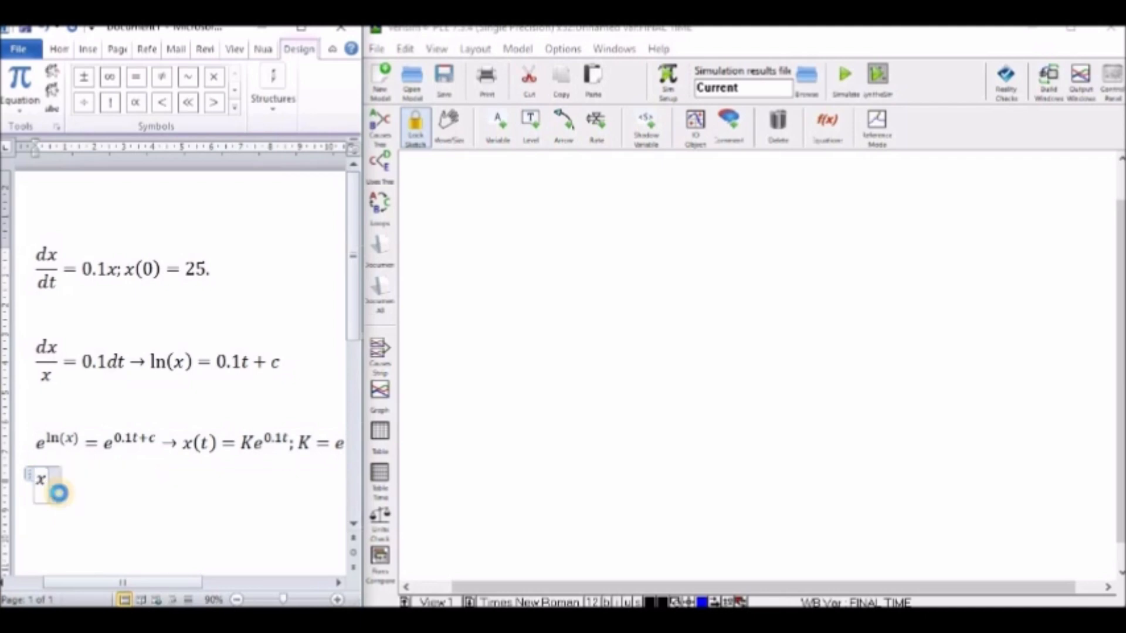
type("(0) ")
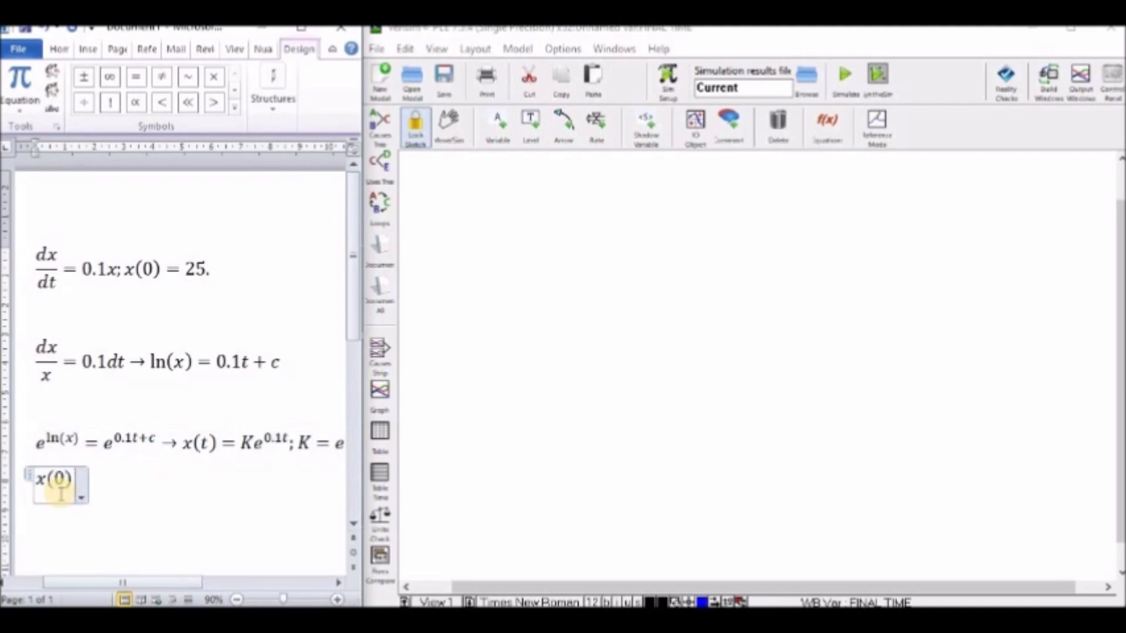
type("= ")
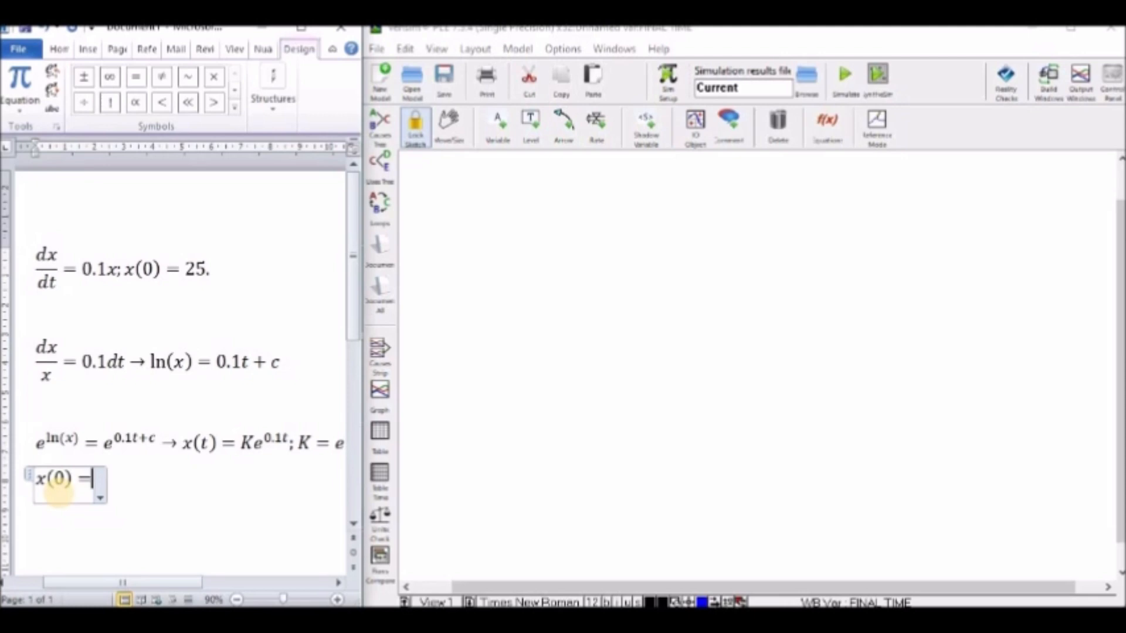
type("25 ")
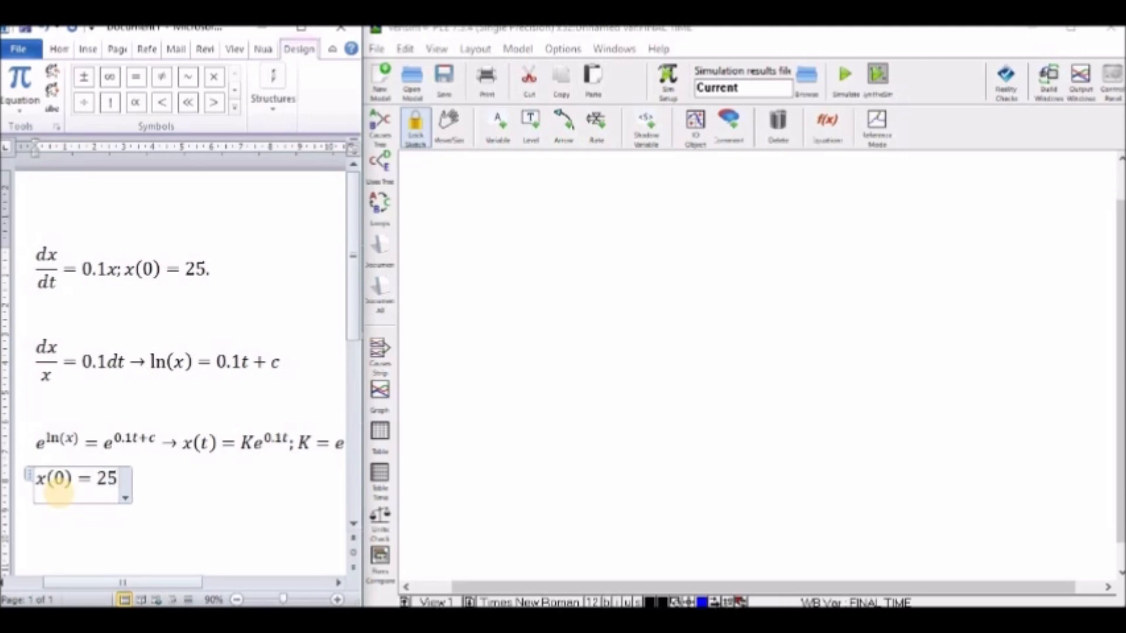
- Extend the x(0) = 25 equation with "= Ke^0", setting the 0 as a superscript of e
type("= ")
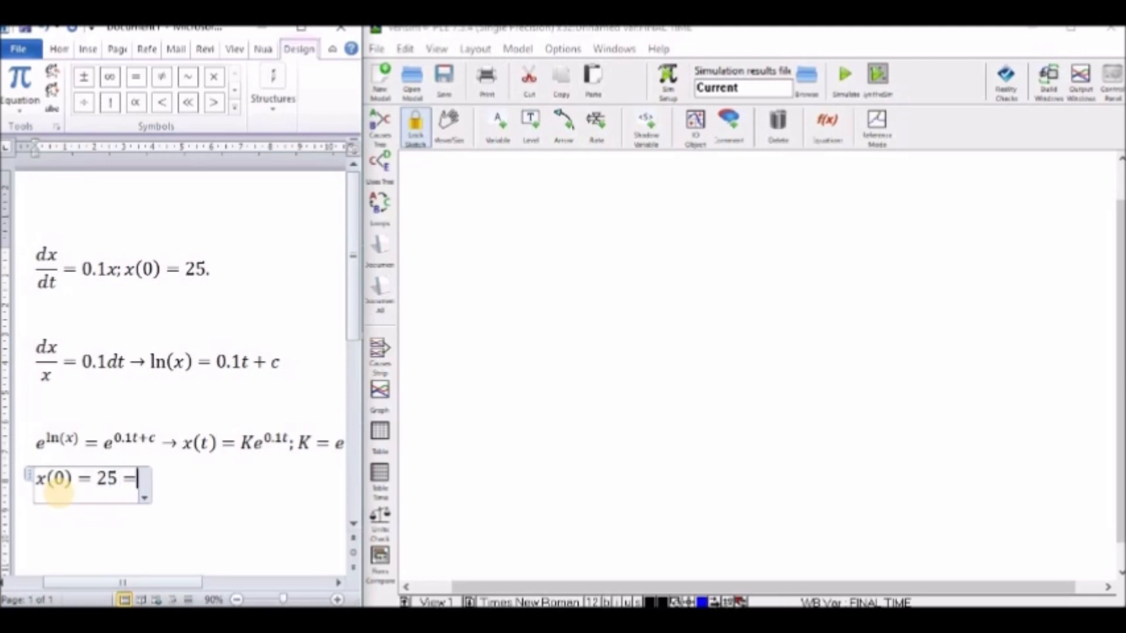
type("K")
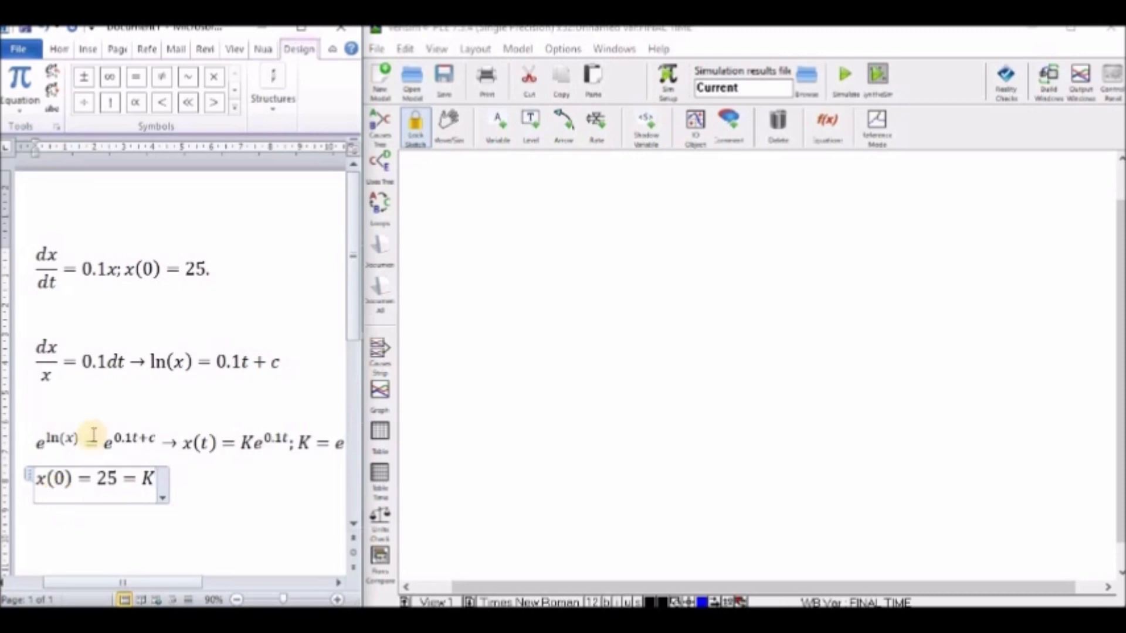
left_click(281, 75)
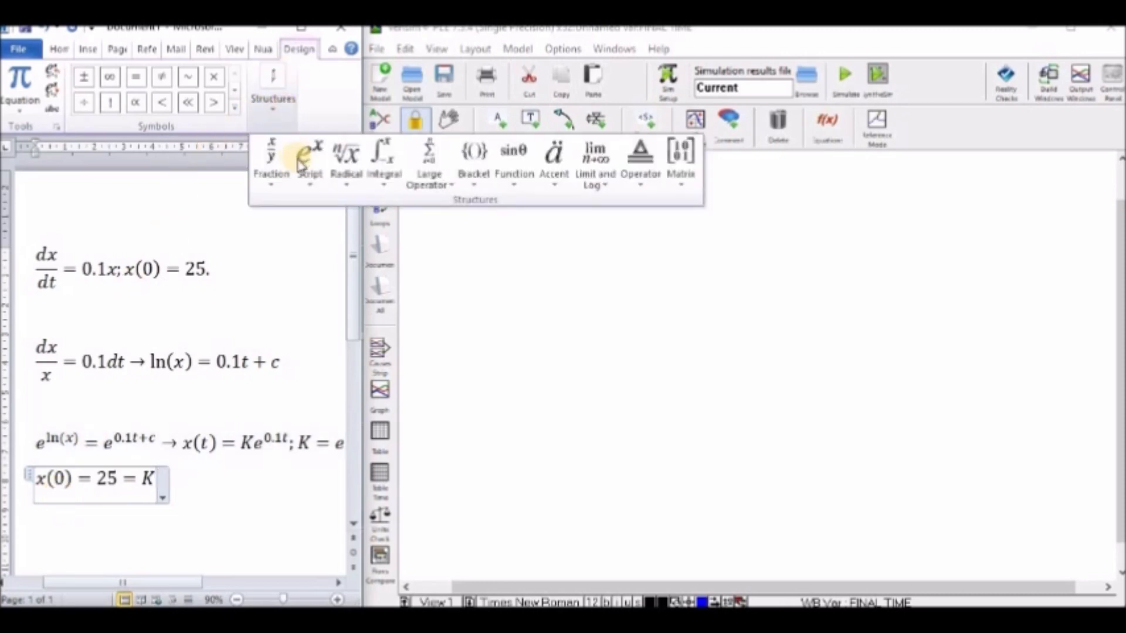
left_click(308, 155)
left_click(326, 240)
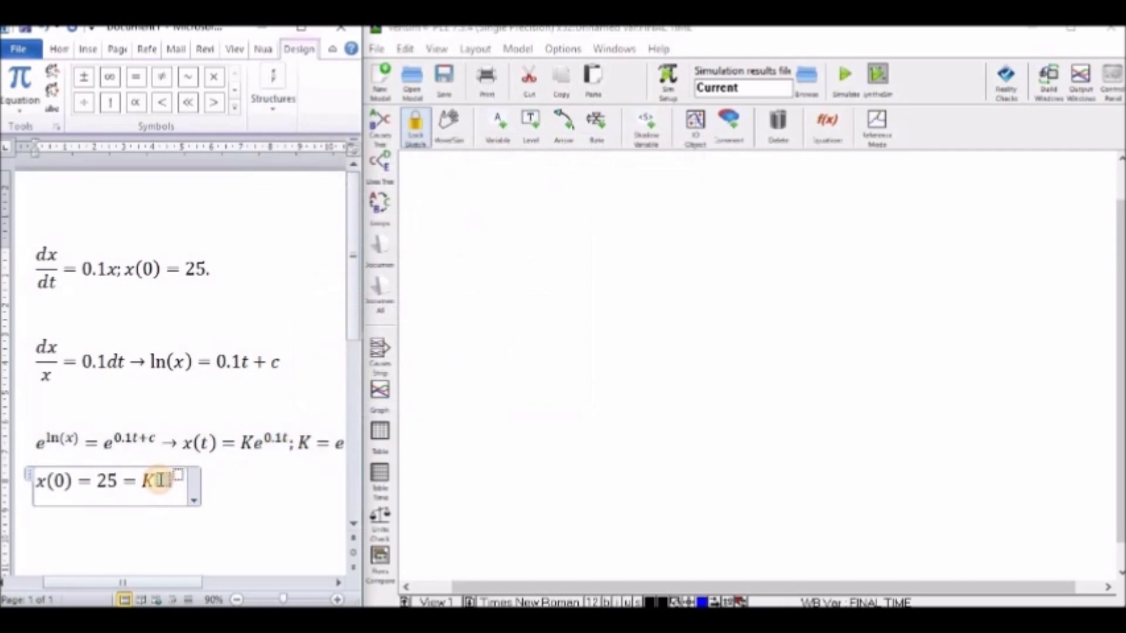
type("e")
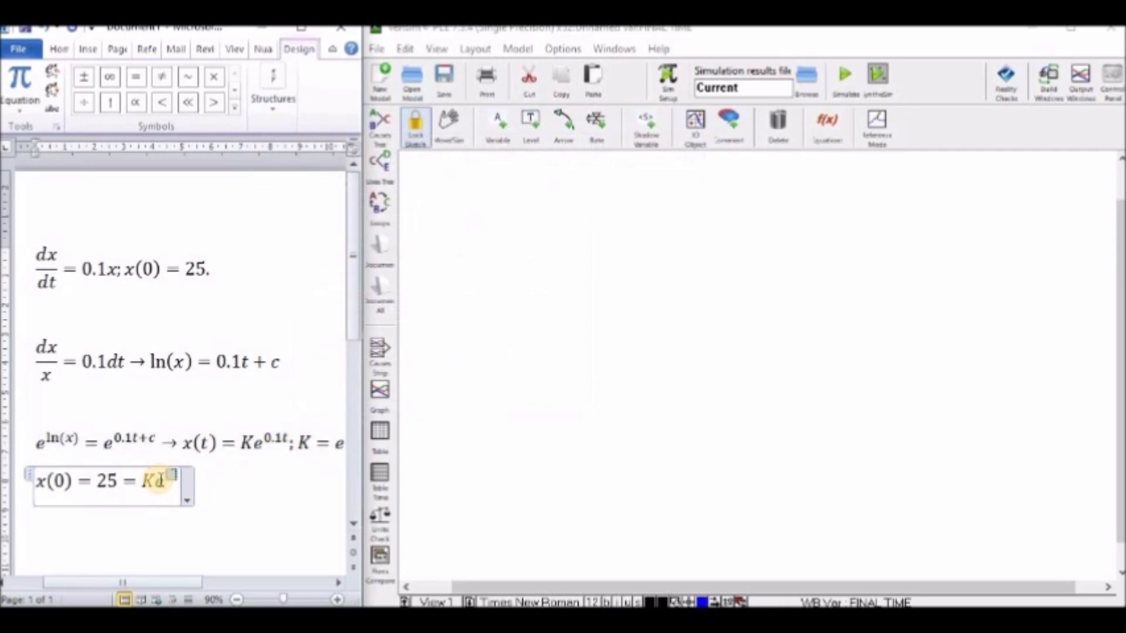
key("Right")
type("0")
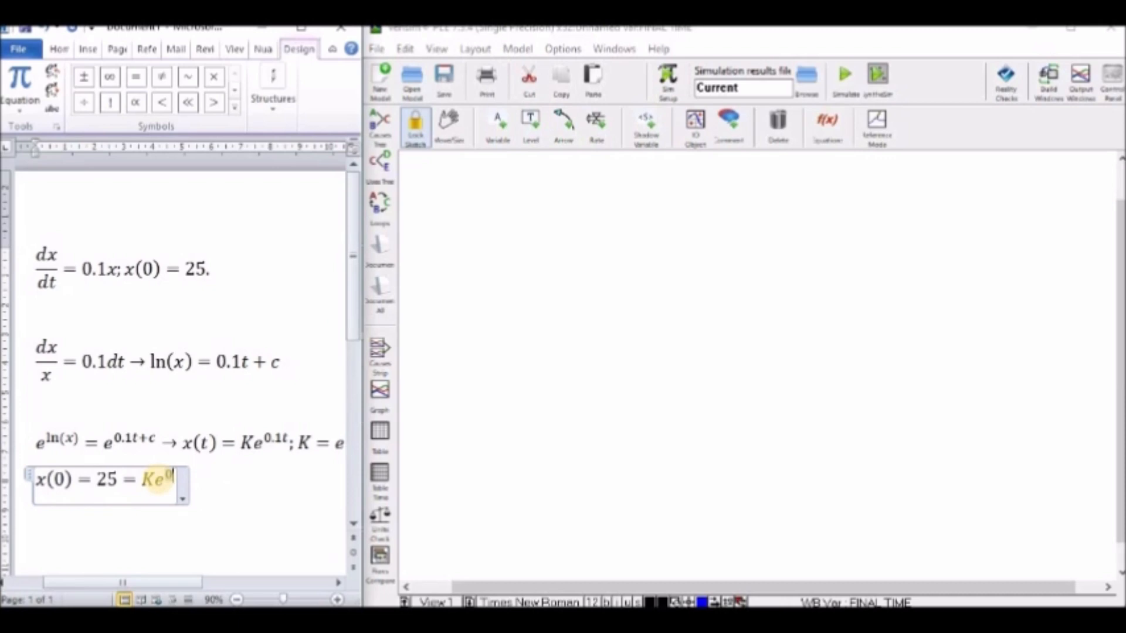
- Append a right arrow and K = 25 at baseline level after Ke^0
key("Right")
type("->")
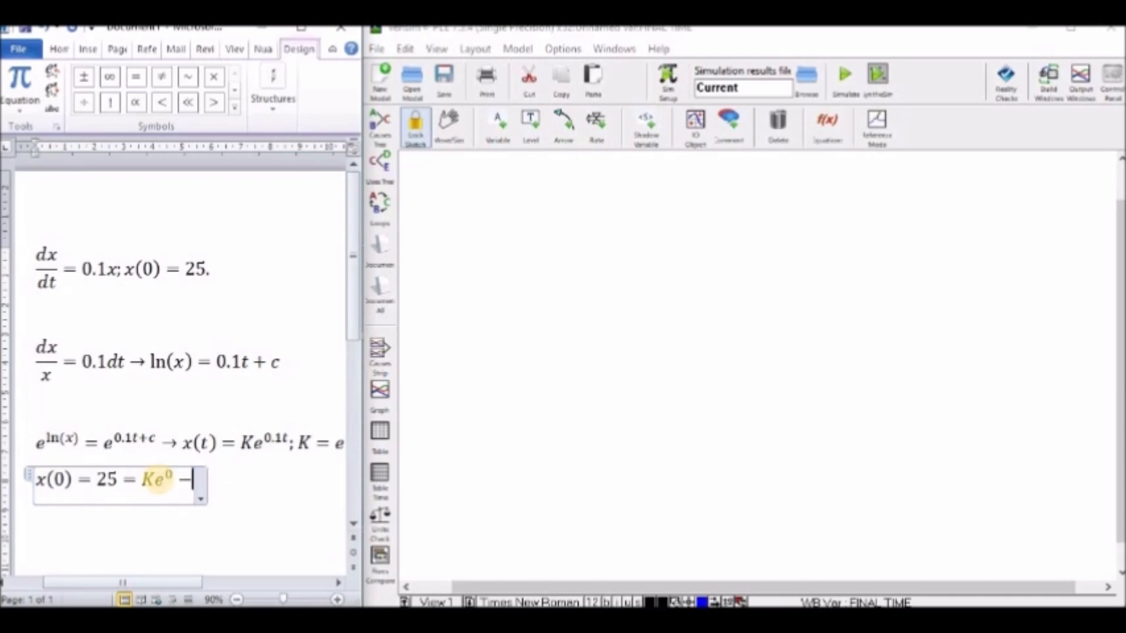
type("K=")
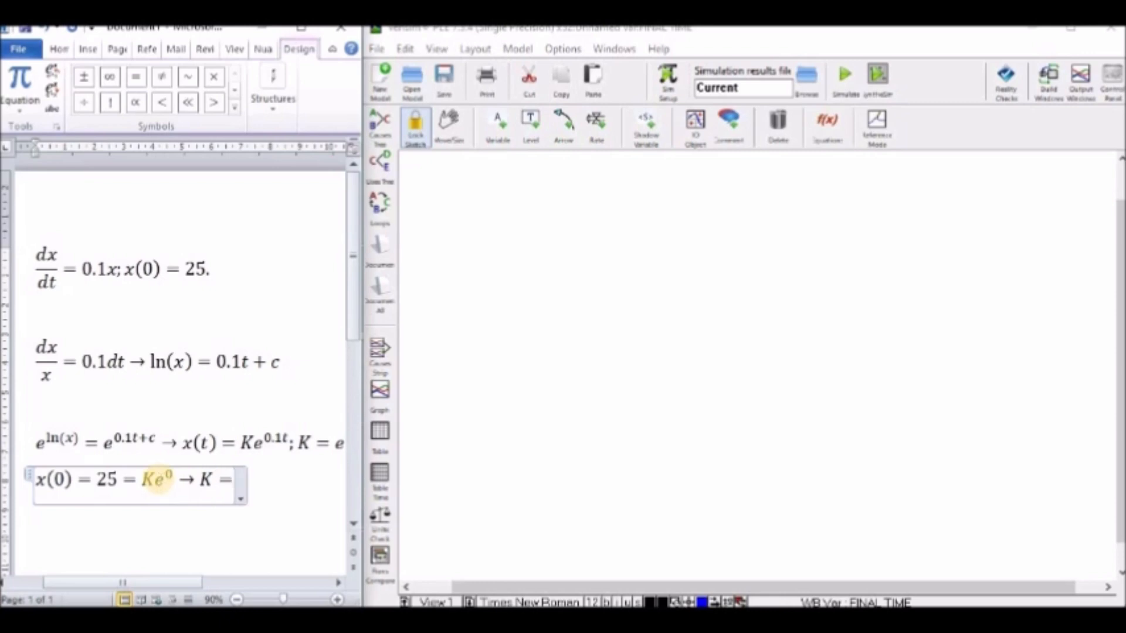
type("25")
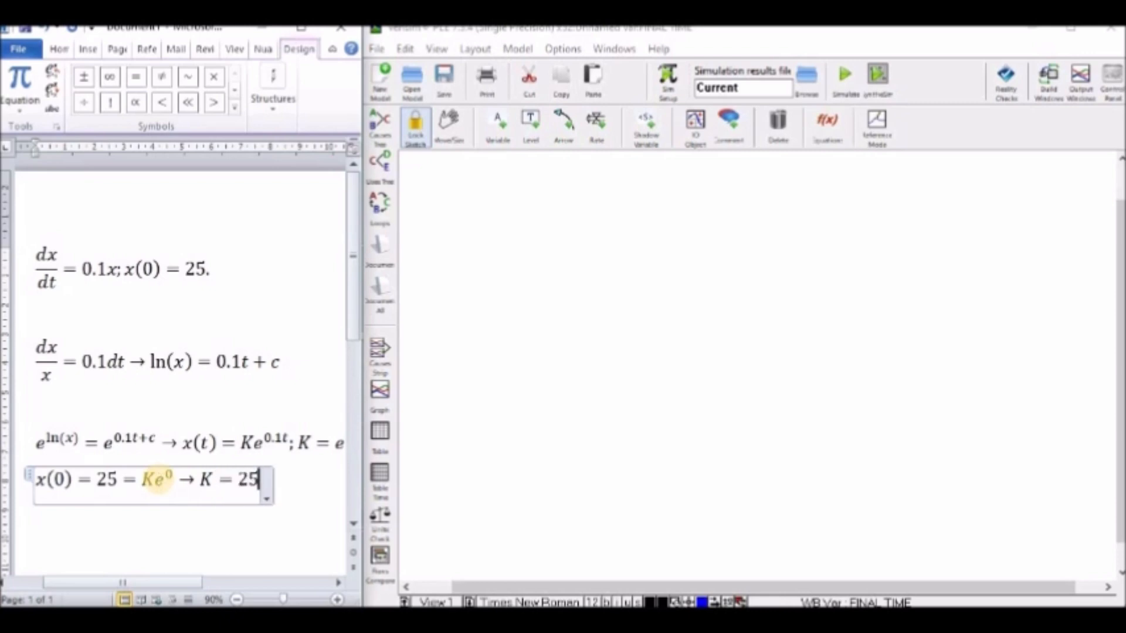
- Add the plain-text label "Solusi Khusus:" on a new line below the x(0) equation
key("Return")
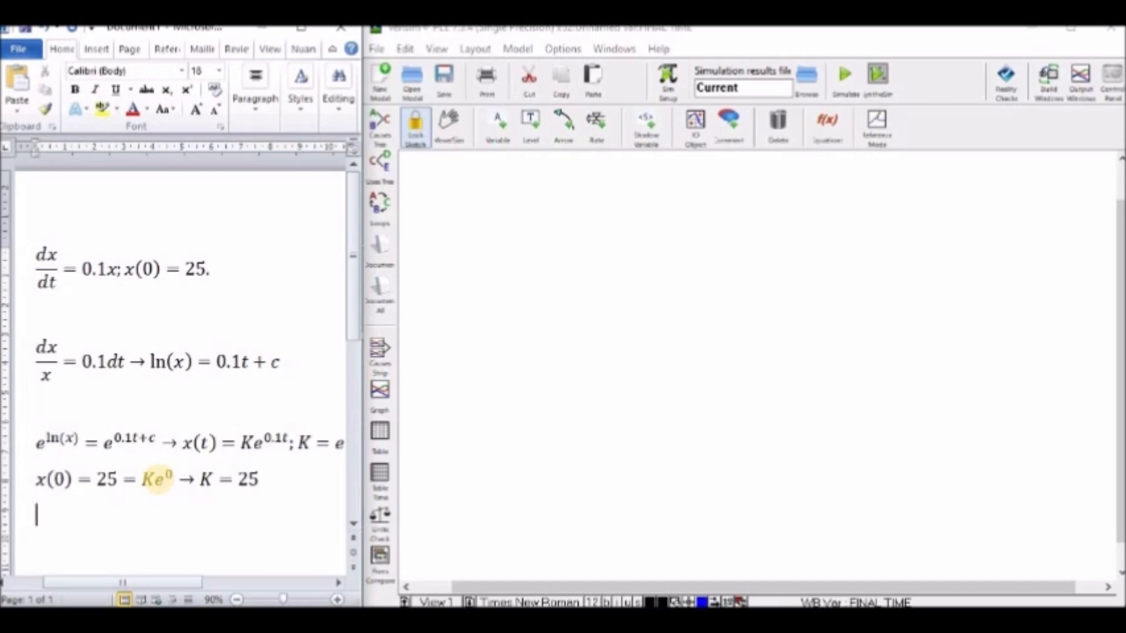
type("Solusi Khu")
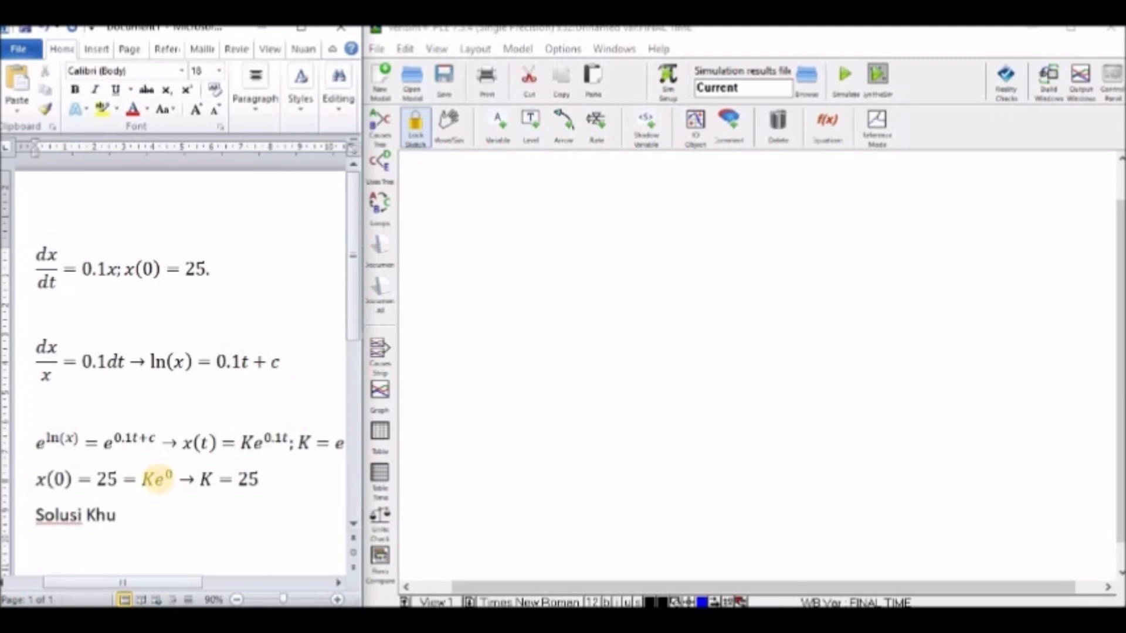
type("sus:")
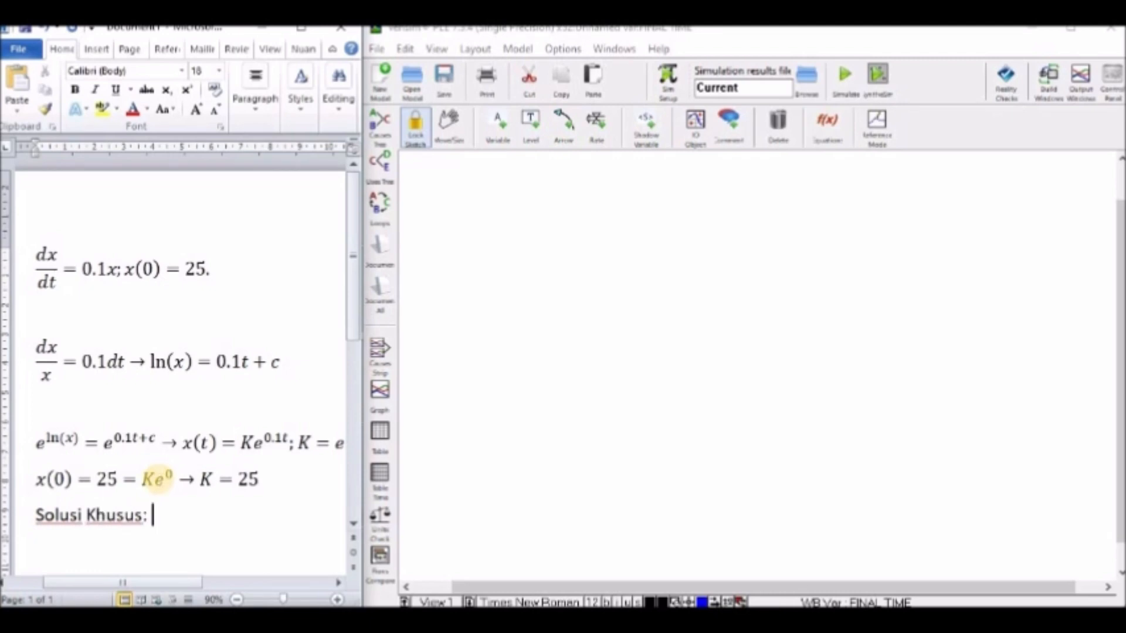
- Insert an inline equation after the "Solusi Khusus:" label, reading x(t) = 25
left_click(94, 49)
left_click(283, 105)
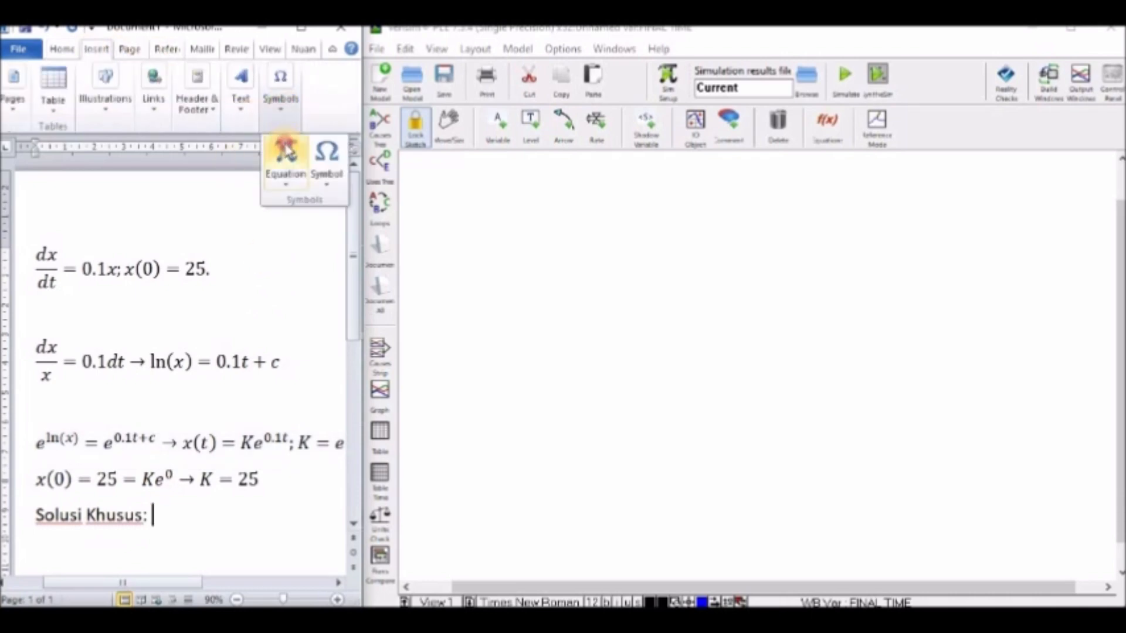
left_click(284, 150)
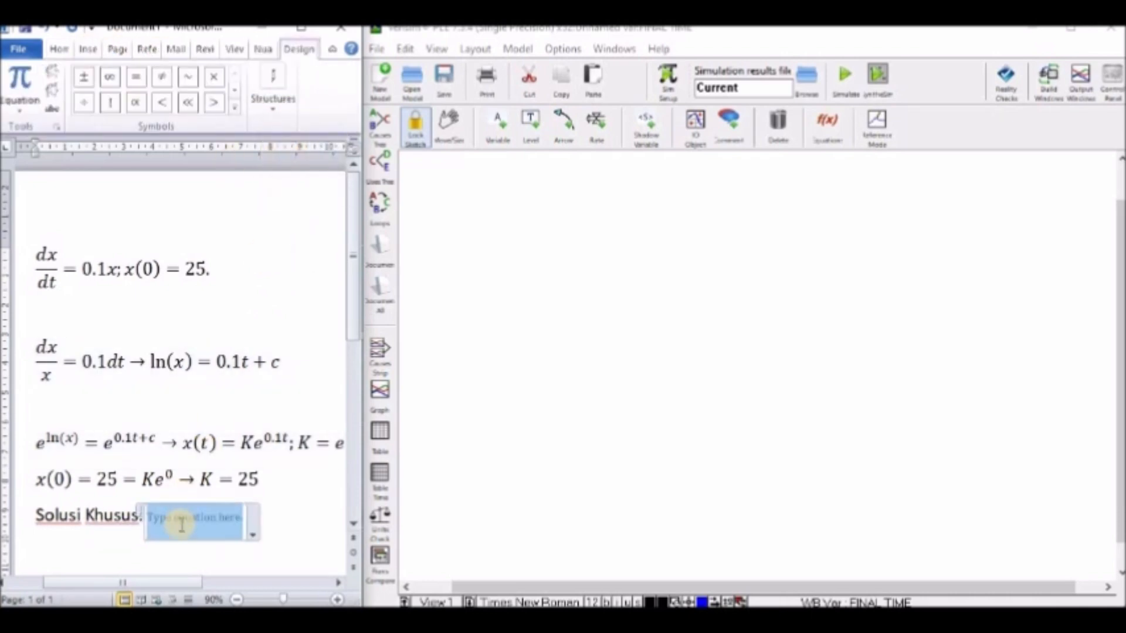
type("x(t")
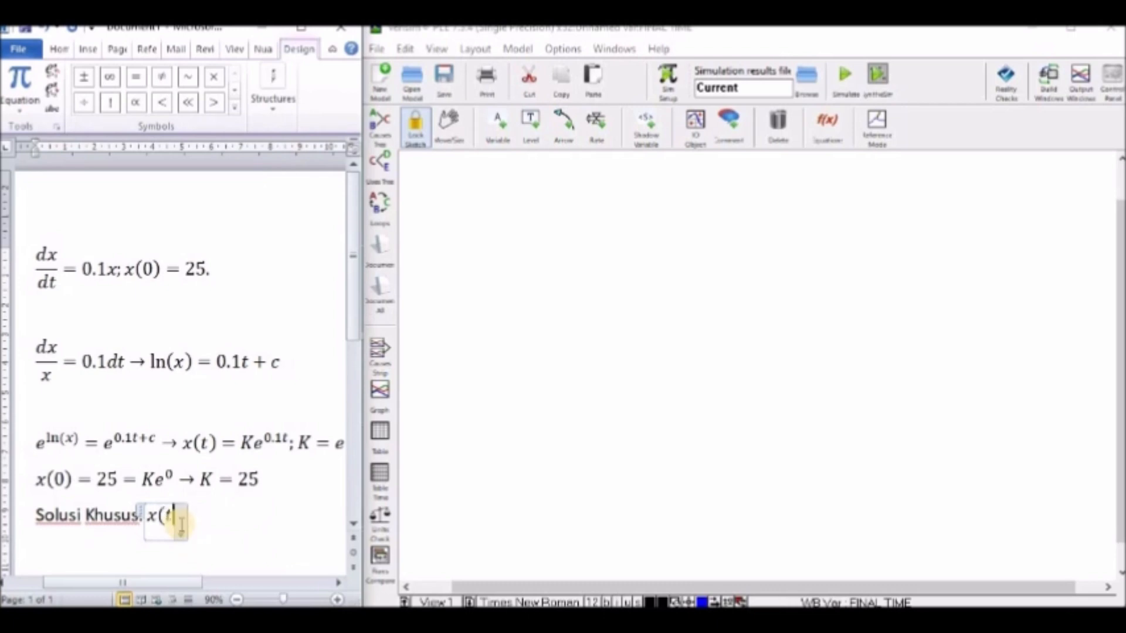
type(") = ")
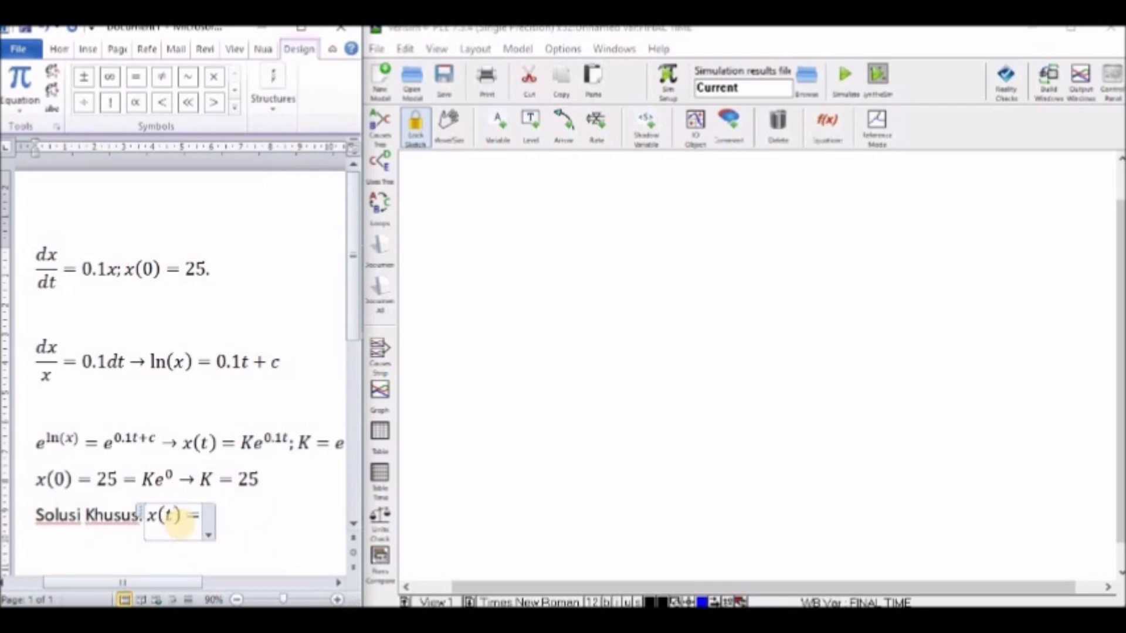
type("25")
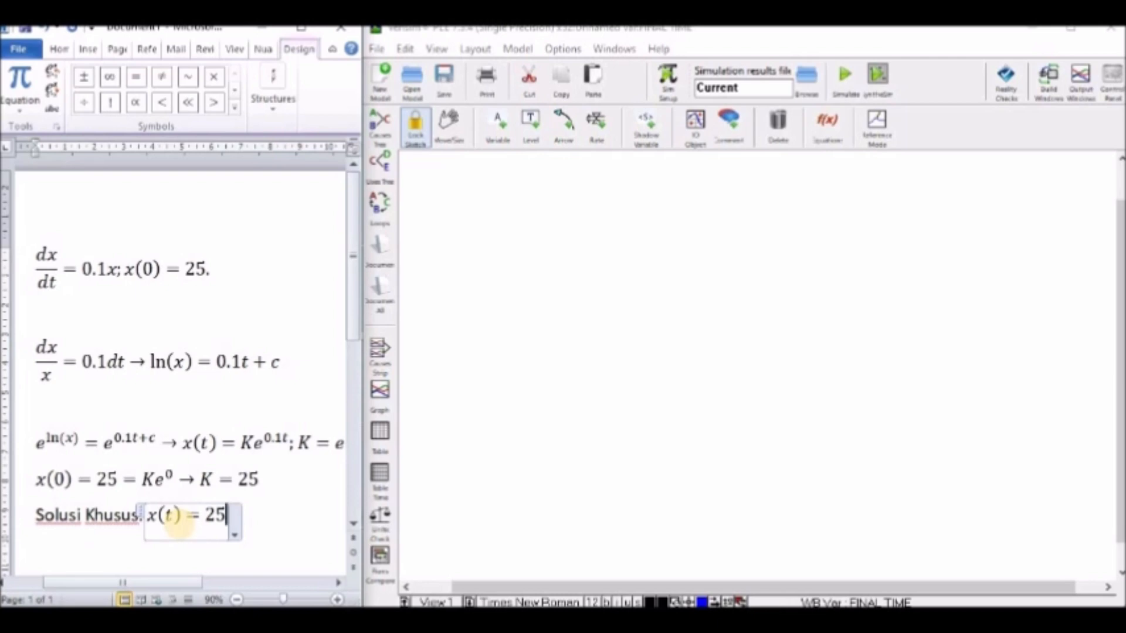
- Complete the particular solution with e raised to 0.1t after the 25, followed by a period at baseline level
left_click(280, 78)
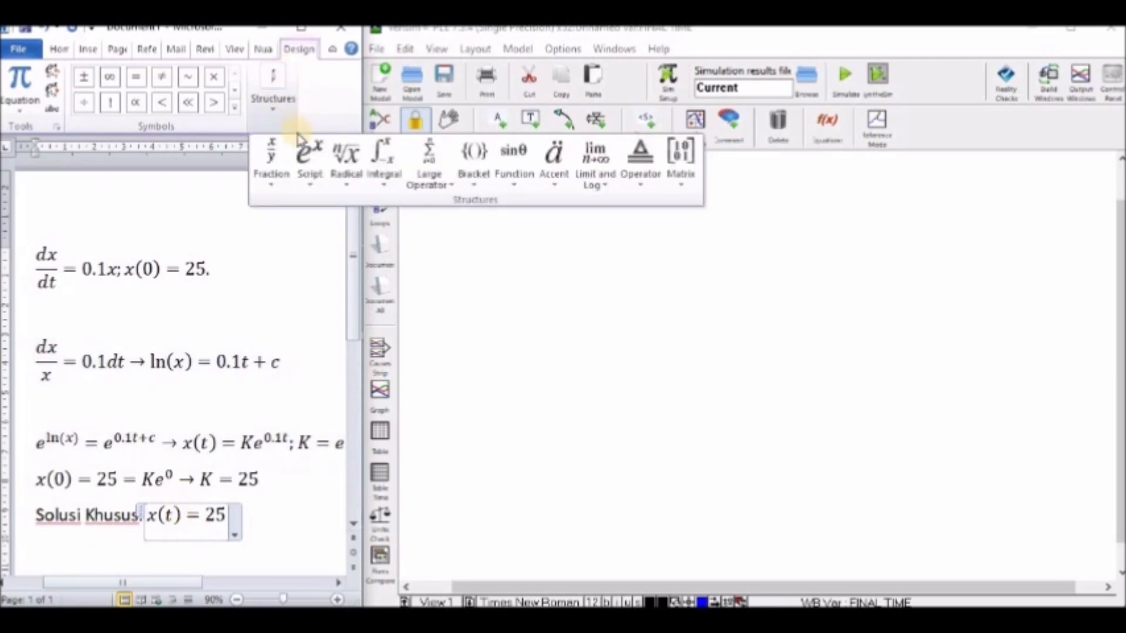
left_click(308, 160)
left_click(315, 245)
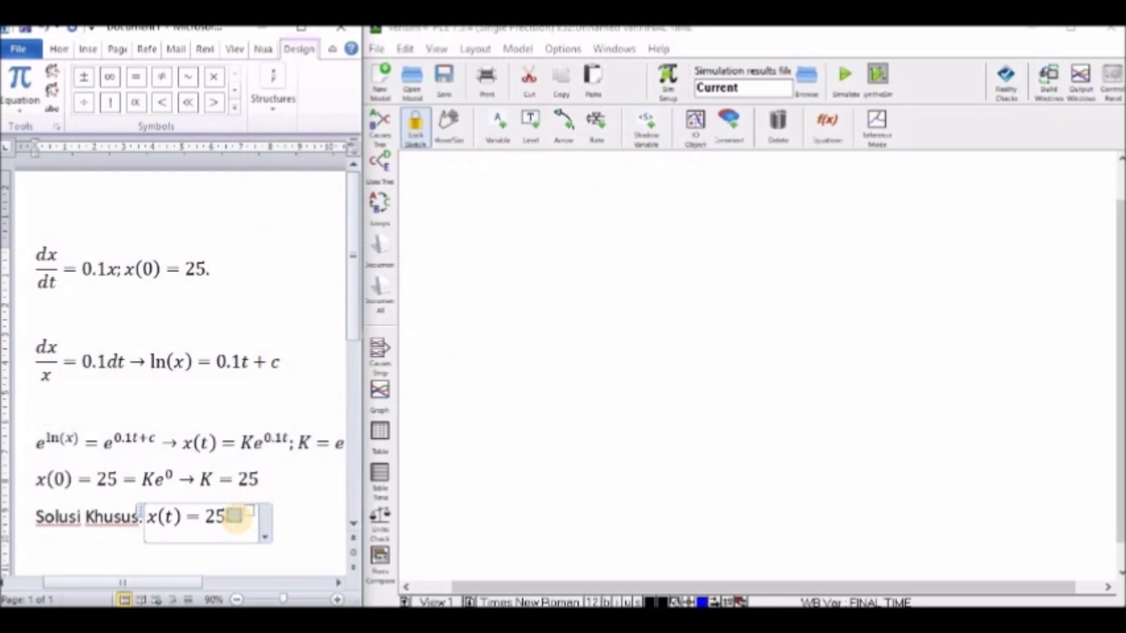
type("e")
key("Right")
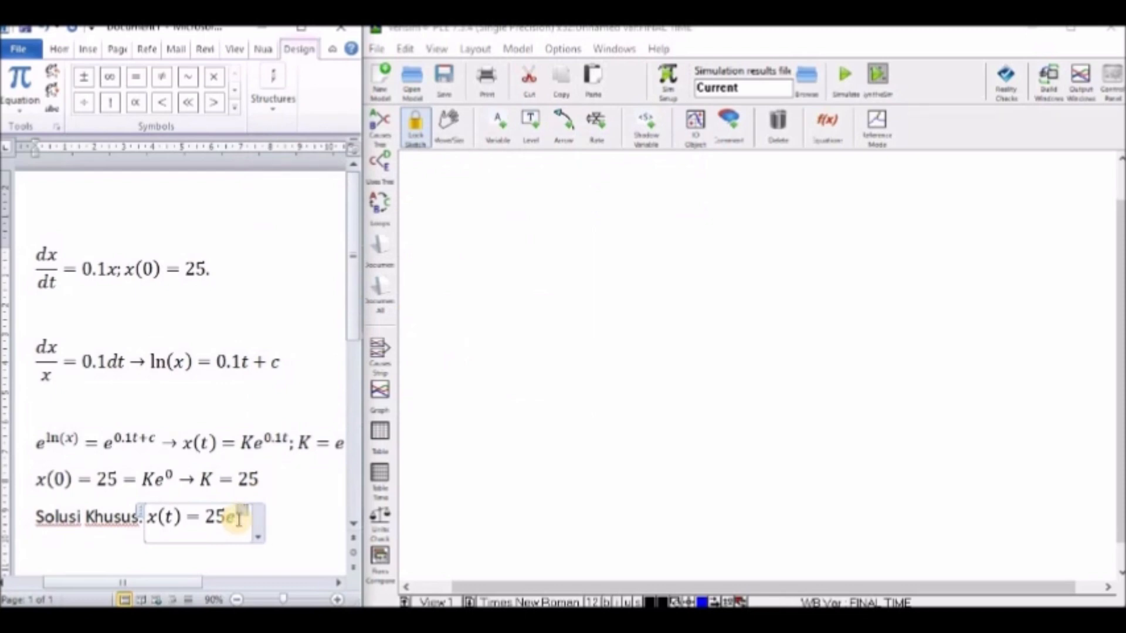
type("0.1")
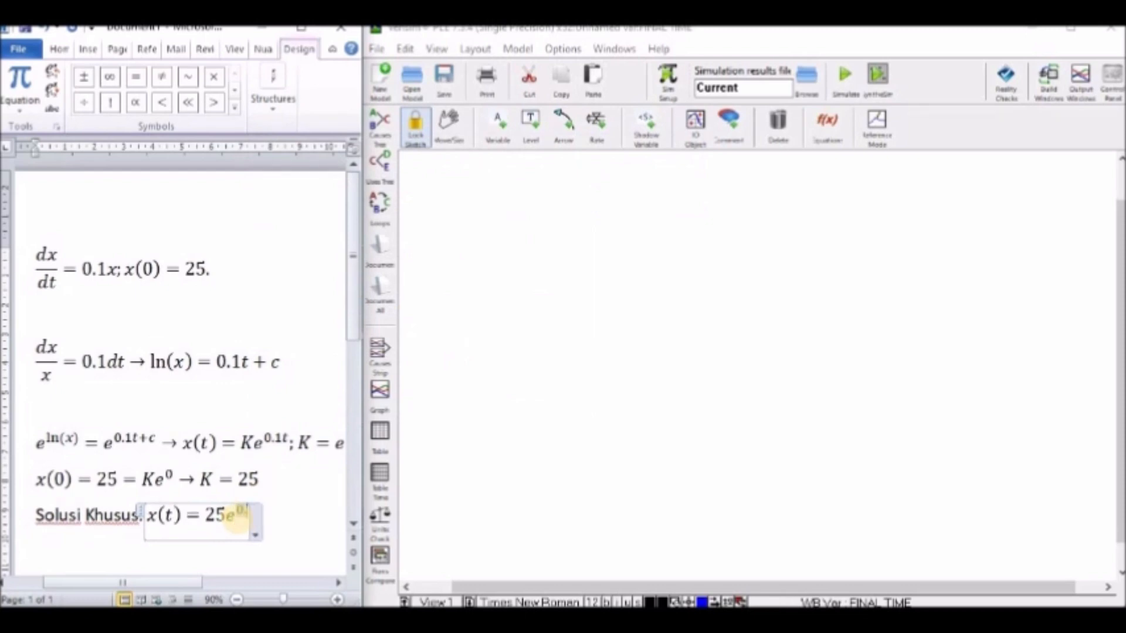
type("1t")
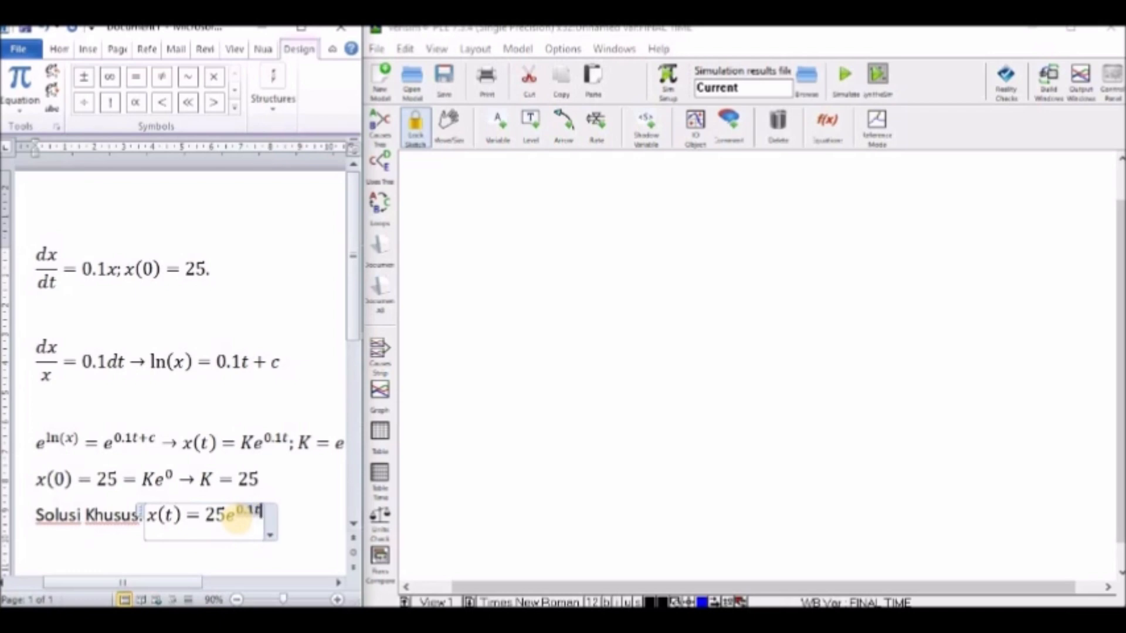
key("Right")
type(".")
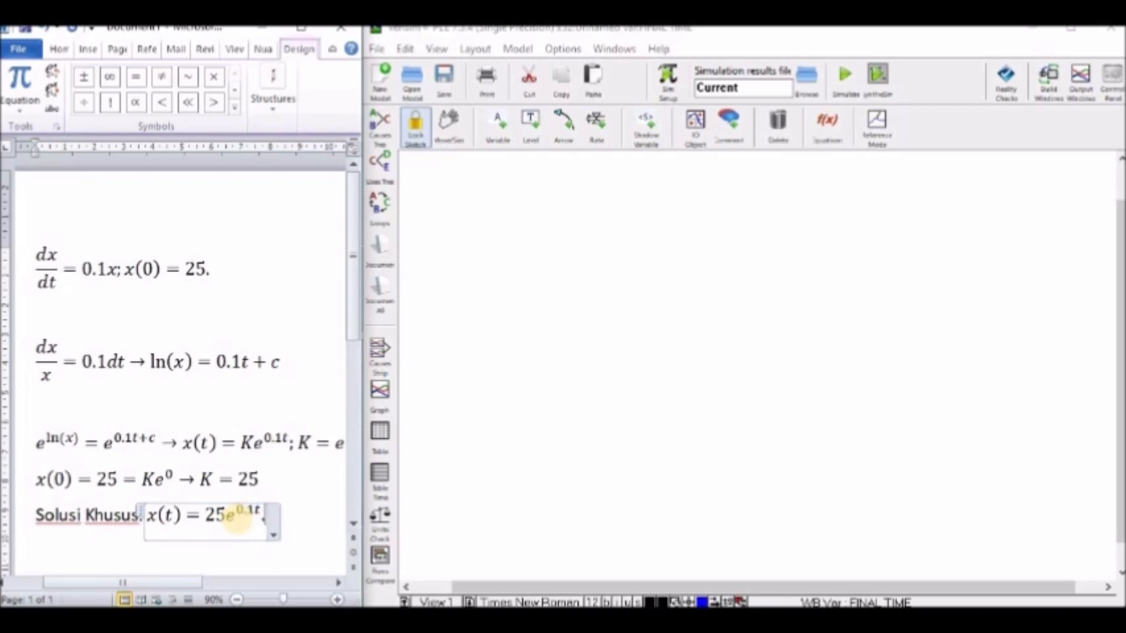
left_click(291, 523)
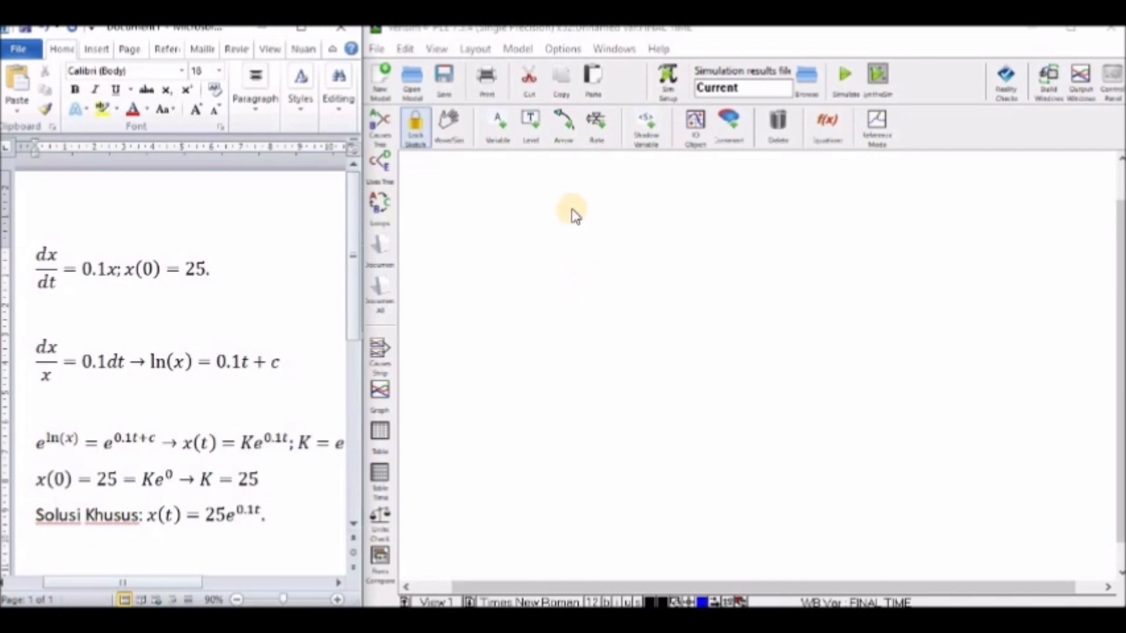
- Switch to Vensim and add a level named x near the middle of the empty sketch
left_click(533, 134)
left_click(648, 318)
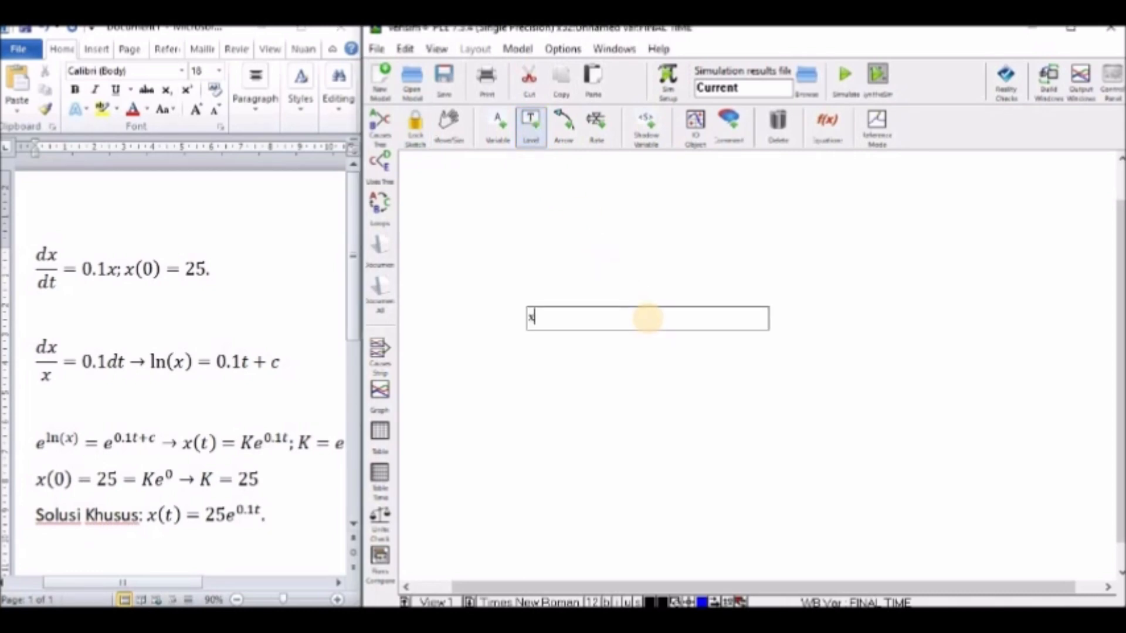
key("Return")
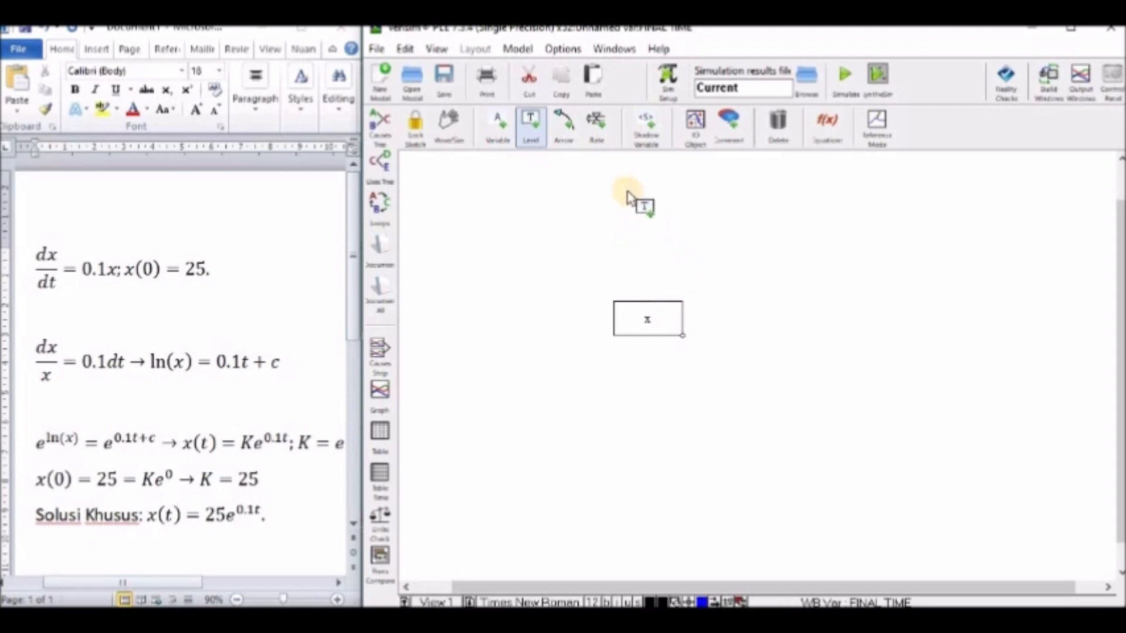
- Draw a rate flowing from a source cloud into level x and name it dxdt
left_click(597, 123)
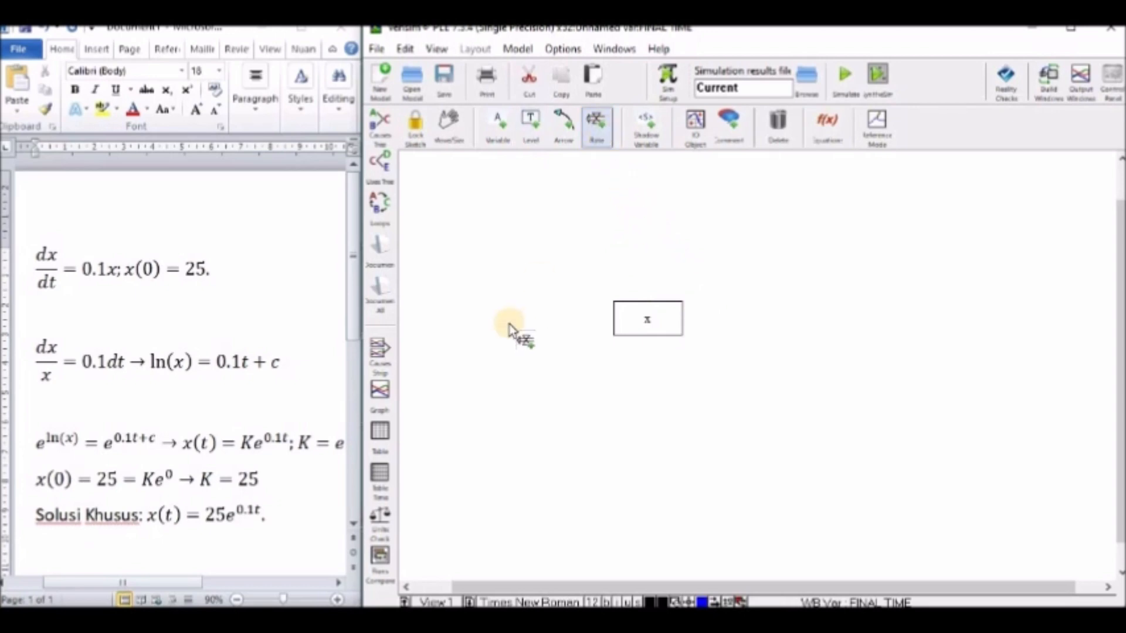
left_click(461, 324)
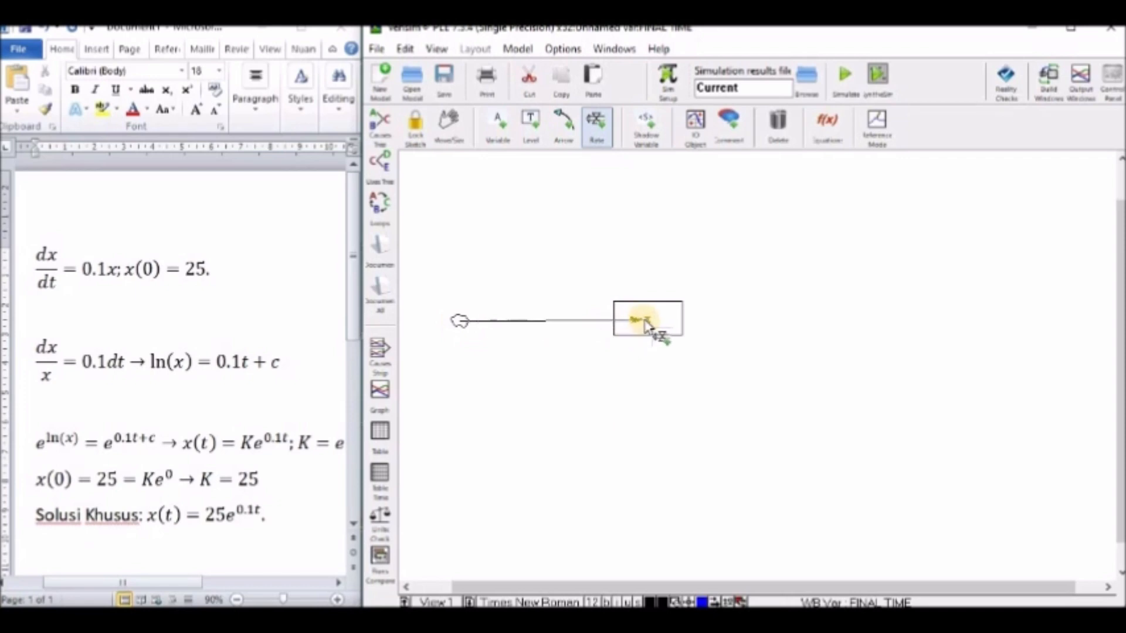
left_click(645, 324)
left_click(646, 322)
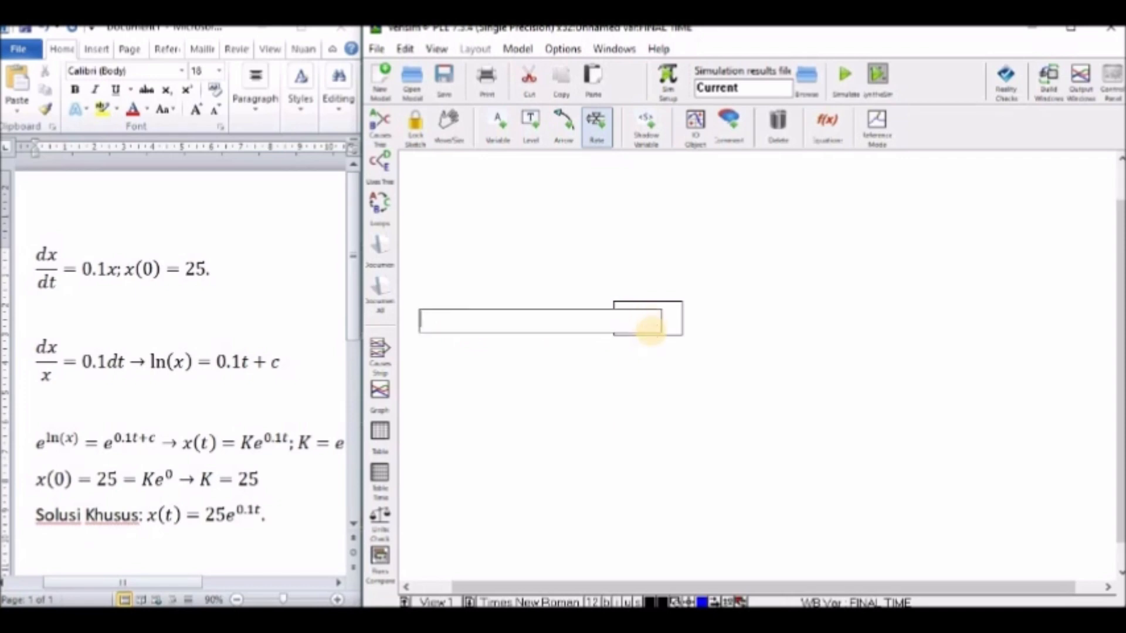
type("dxdt")
key("Return")
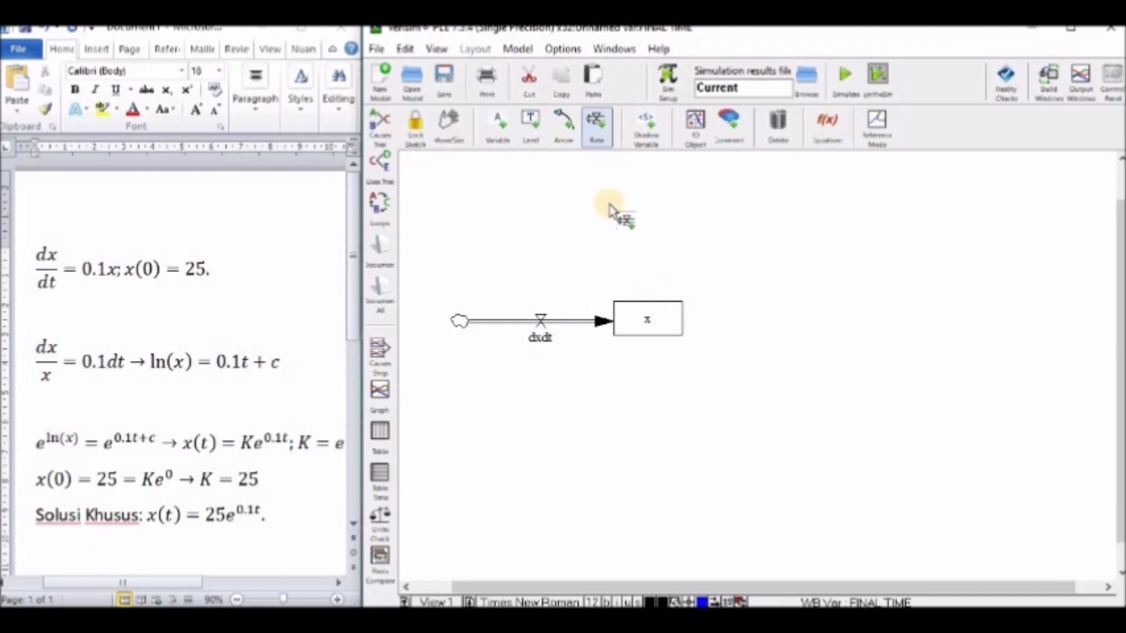
- Draw a curved causal arrow from level x, arching above the flow, to the dxdt rate
left_click(563, 124)
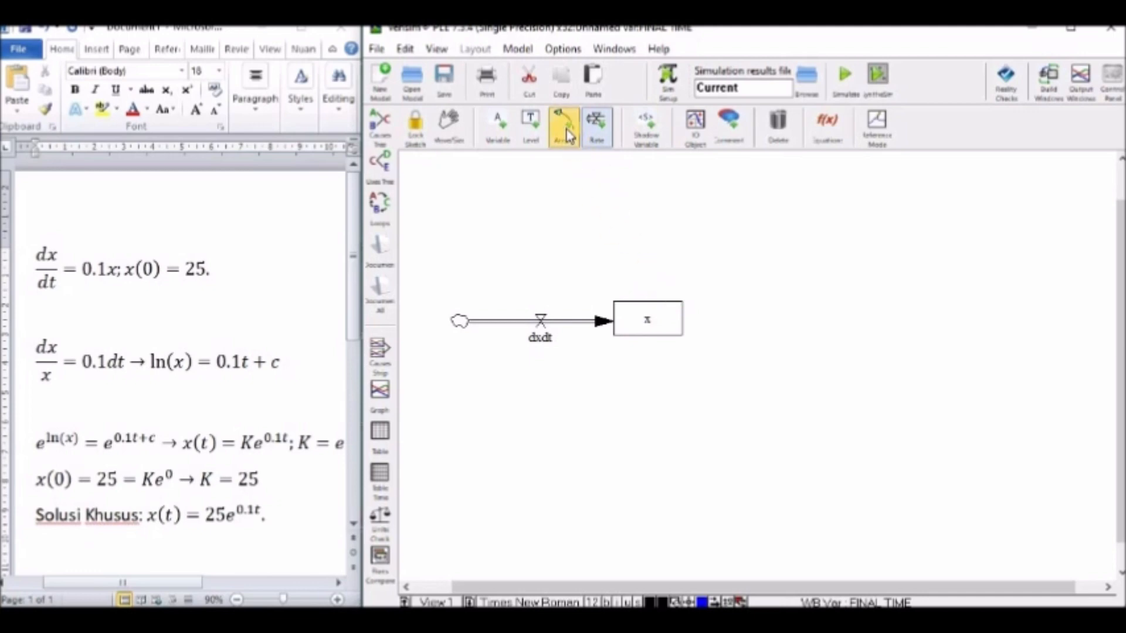
left_click(645, 309)
left_click(590, 272)
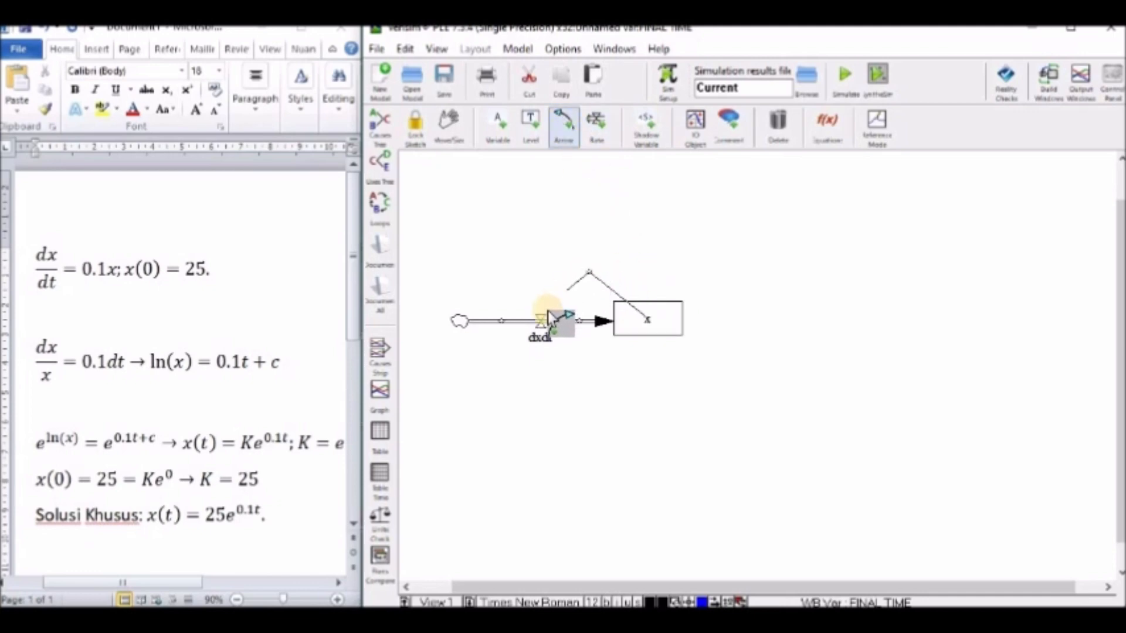
left_click(542, 320)
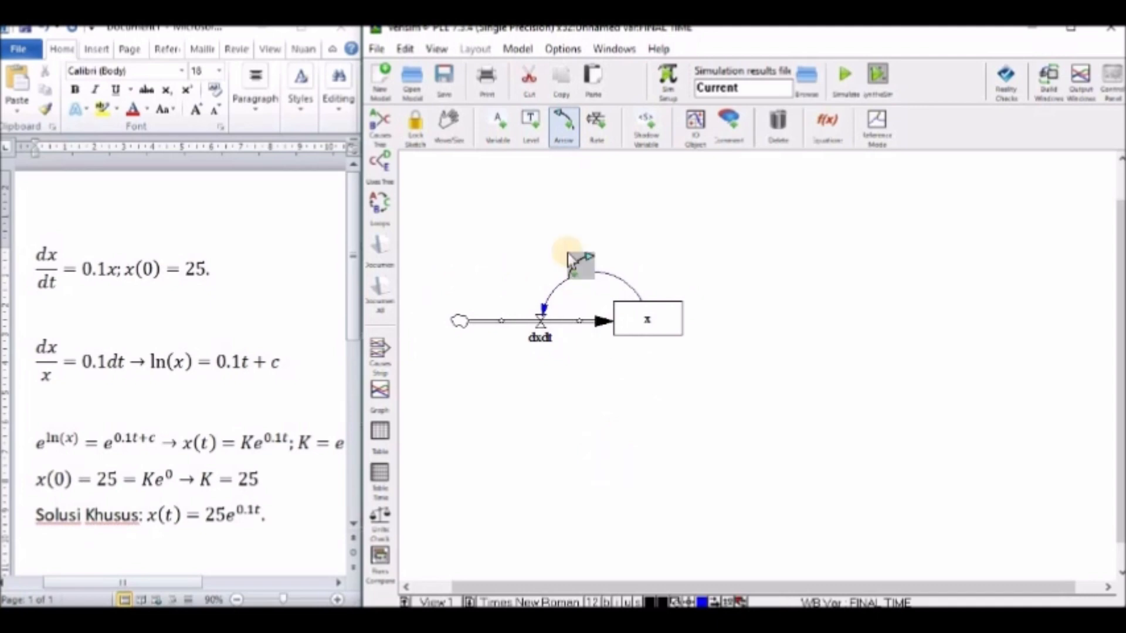
- Add a variable named k to the sketch, below the source cloud of the dxdt flow
left_click(496, 135)
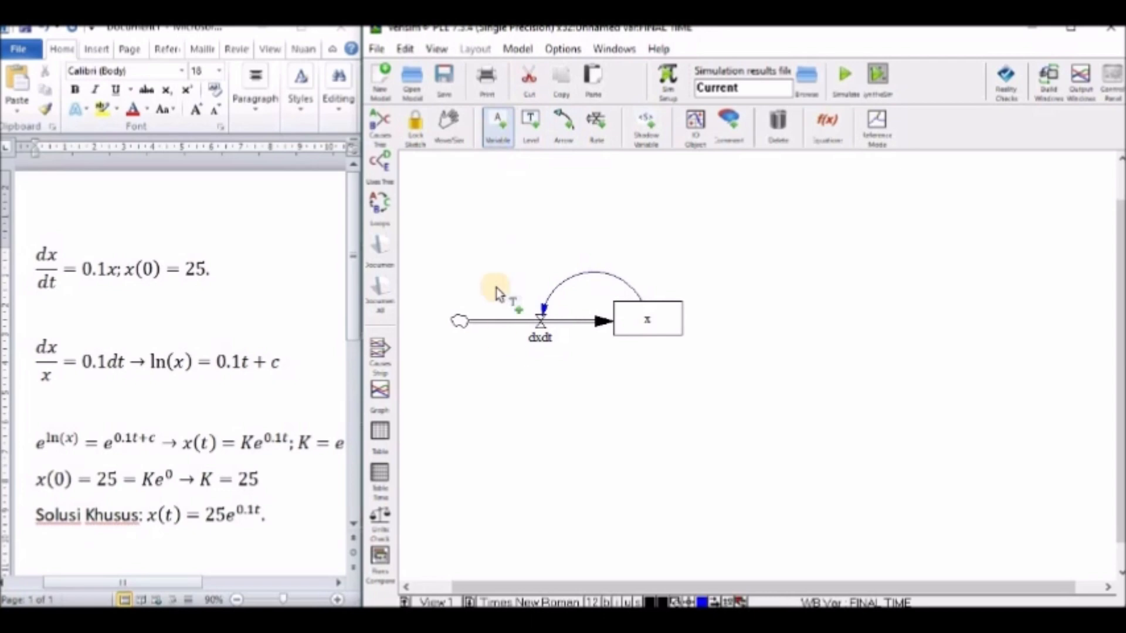
left_click(471, 399)
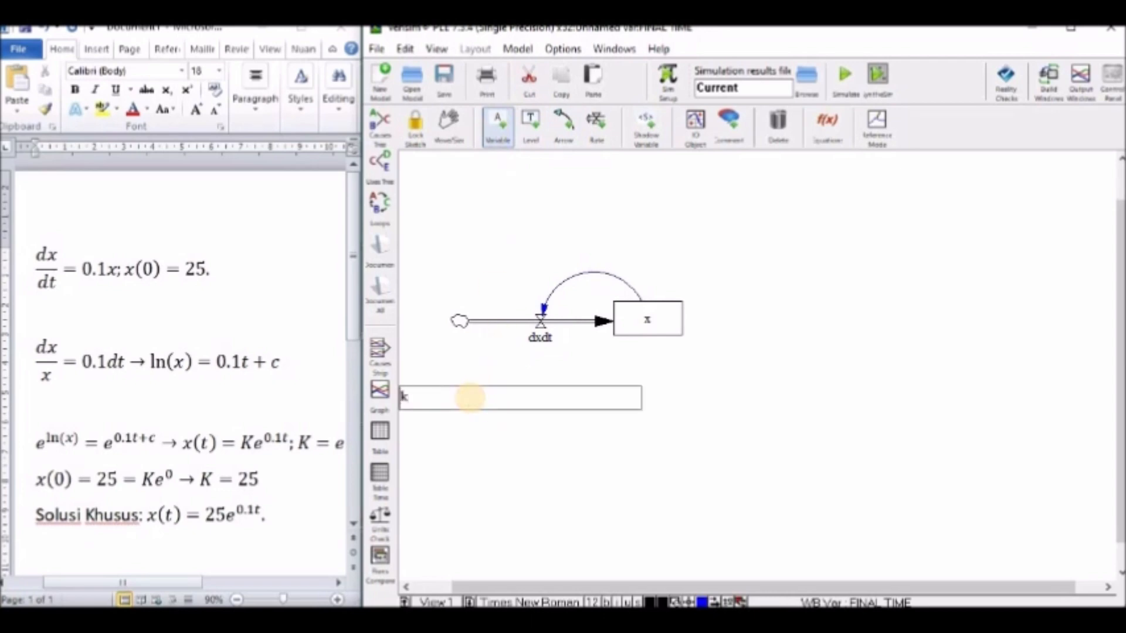
key("Return")
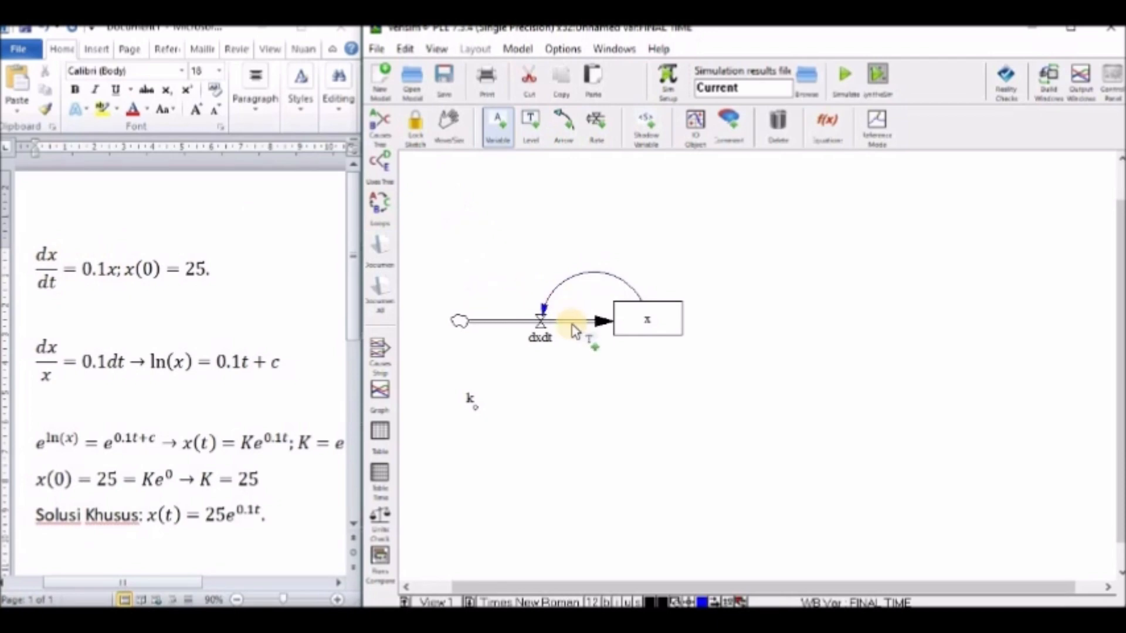
- Draw a causal arrow from variable k to the dxdt rate and bend it into a curve bulging up and to the left
left_click(564, 126)
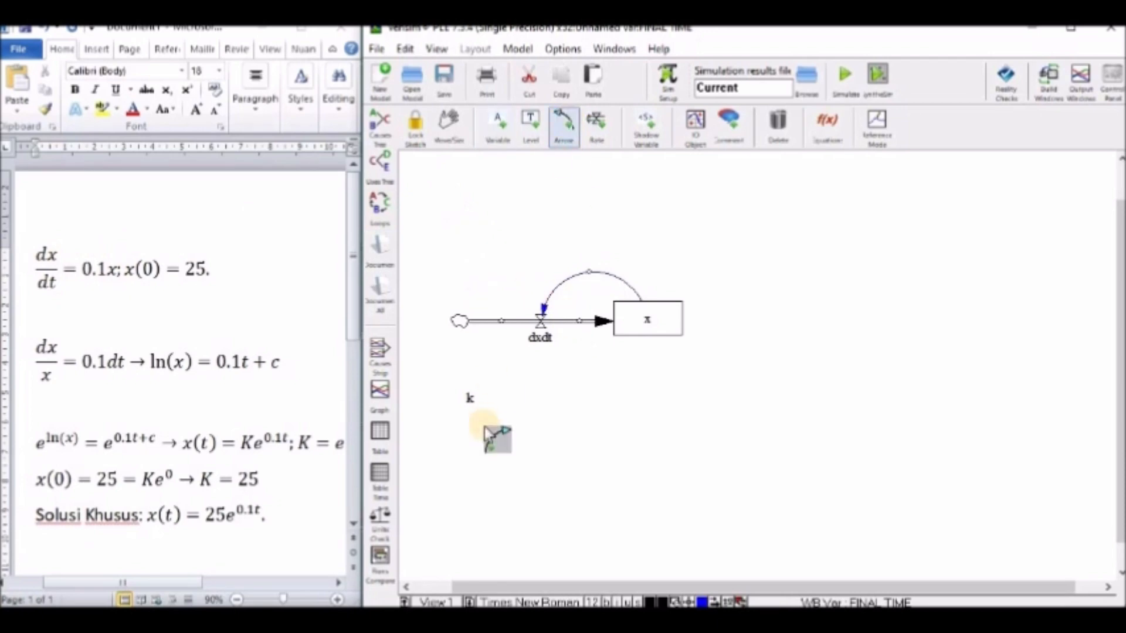
left_click(541, 324)
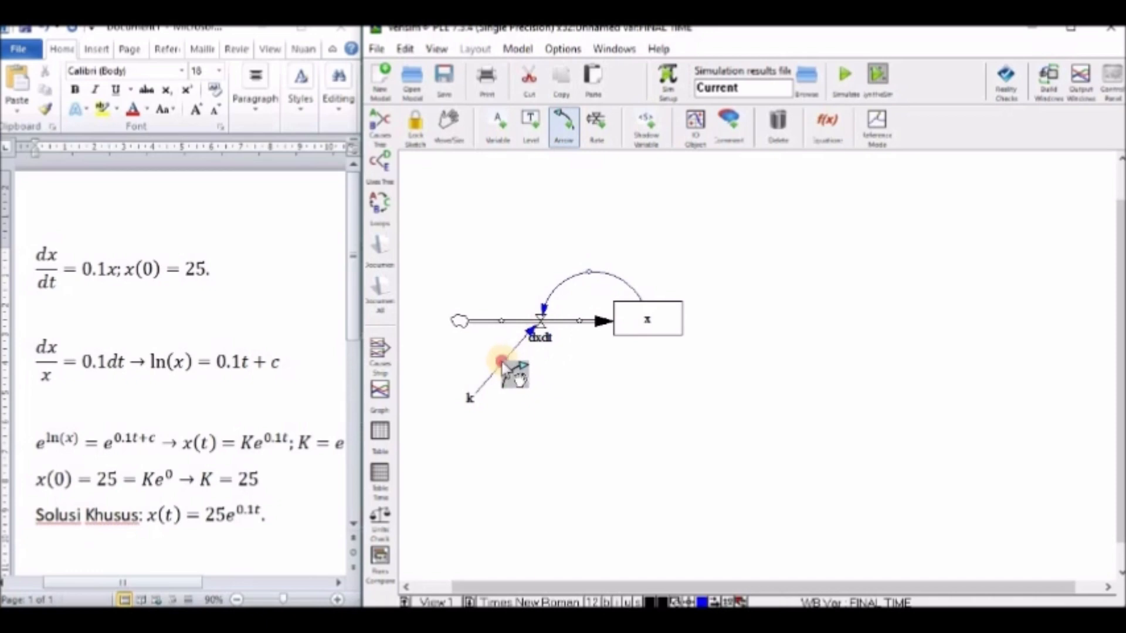
left_click_drag(502, 361, 494, 365)
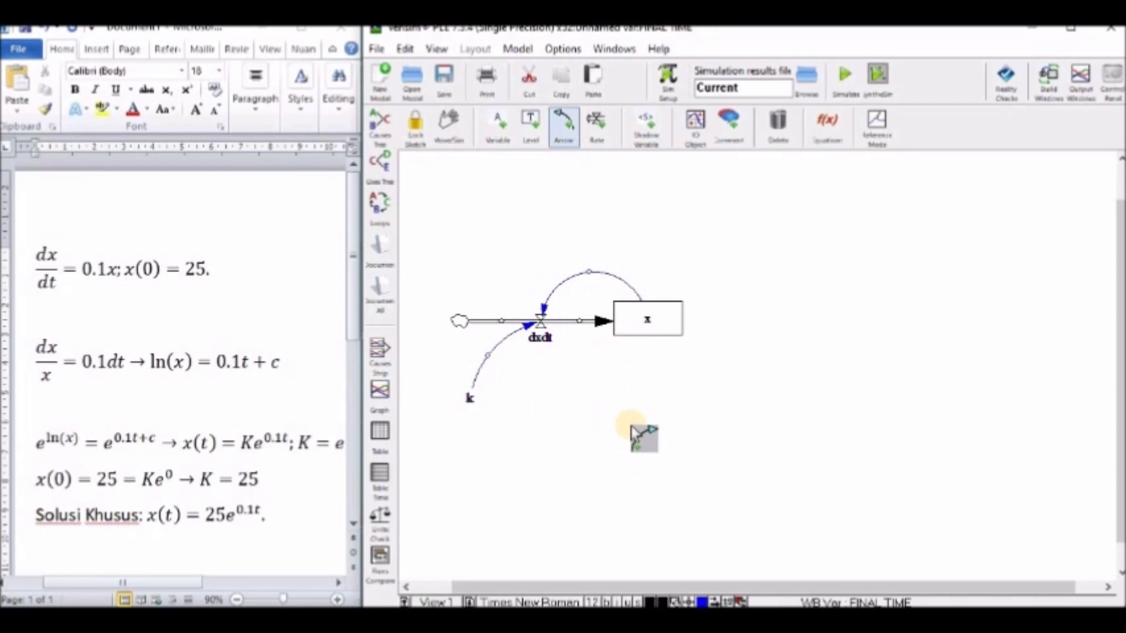
- Define constant k as 0.1 with minimum 0, maximum 1 and increment 0.05, check its syntax and accept it
left_click(828, 130)
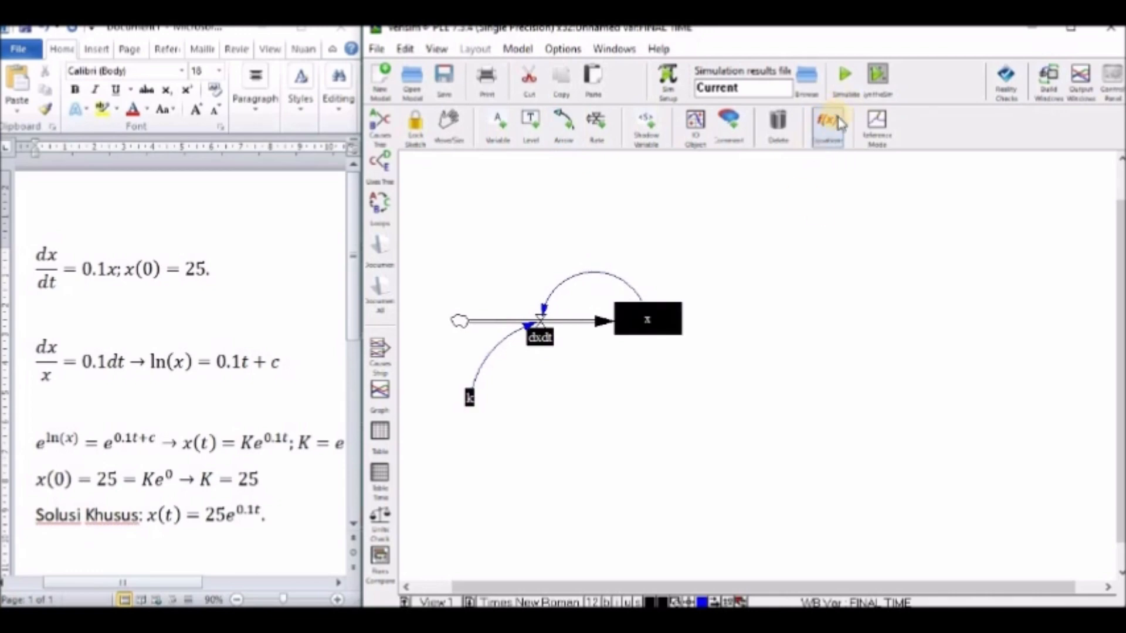
left_click(470, 399)
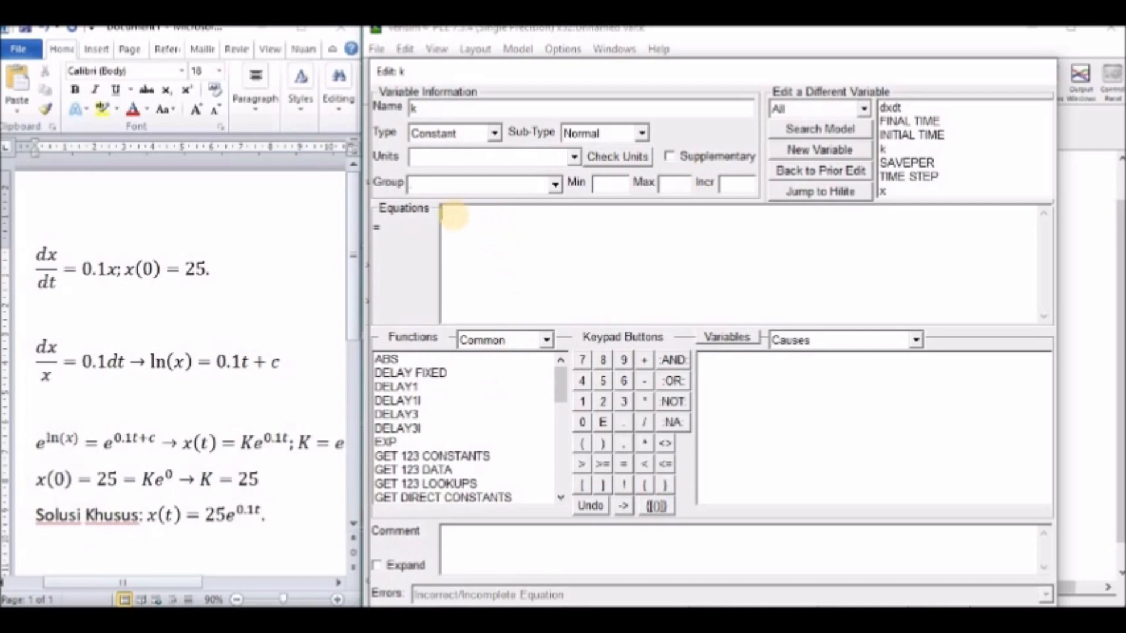
type("0.1")
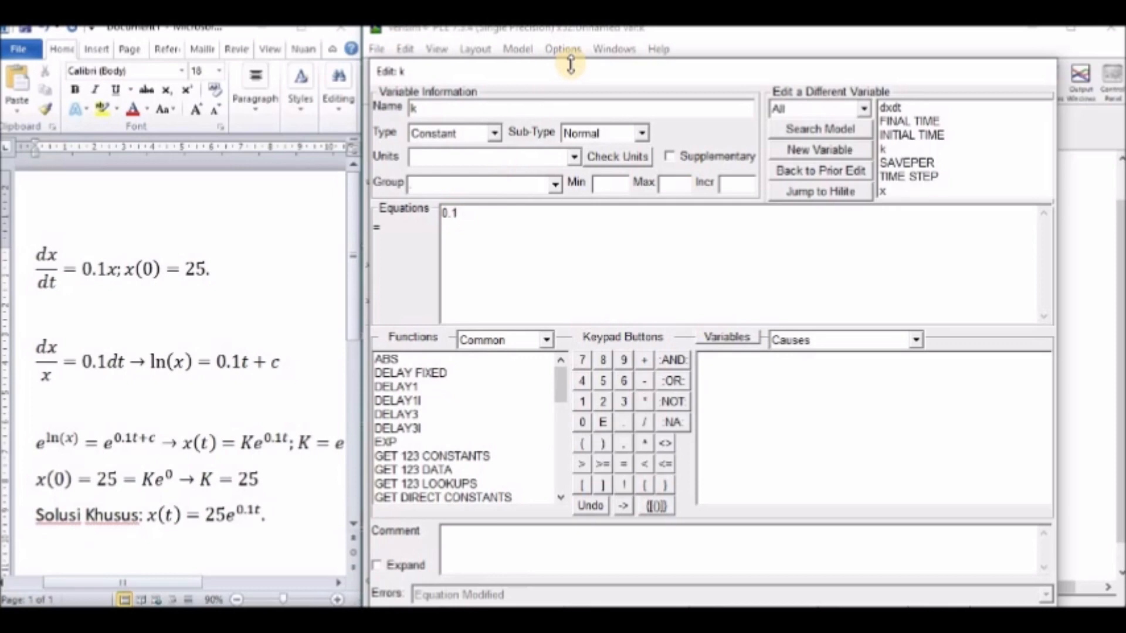
left_click(612, 182)
type("0")
left_click(685, 184)
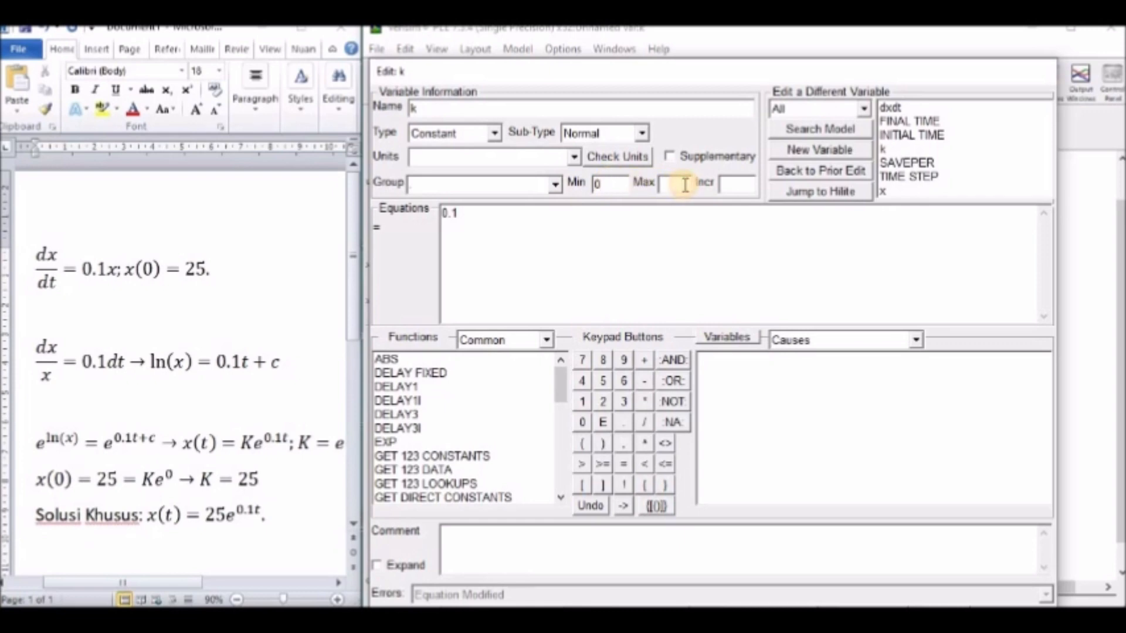
type("1")
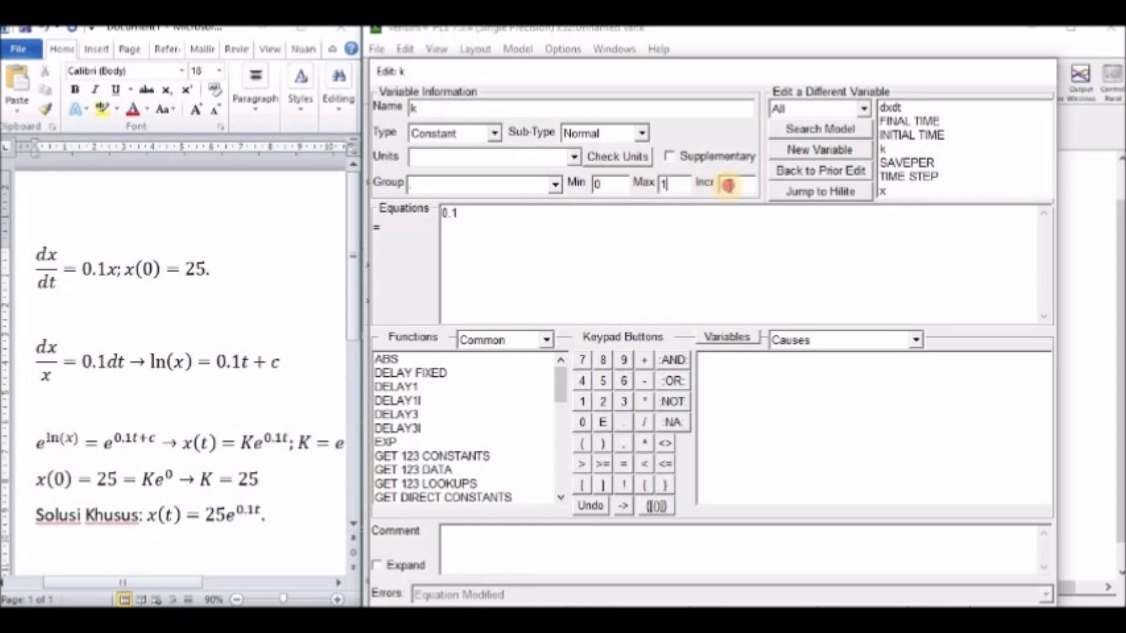
left_click(728, 185)
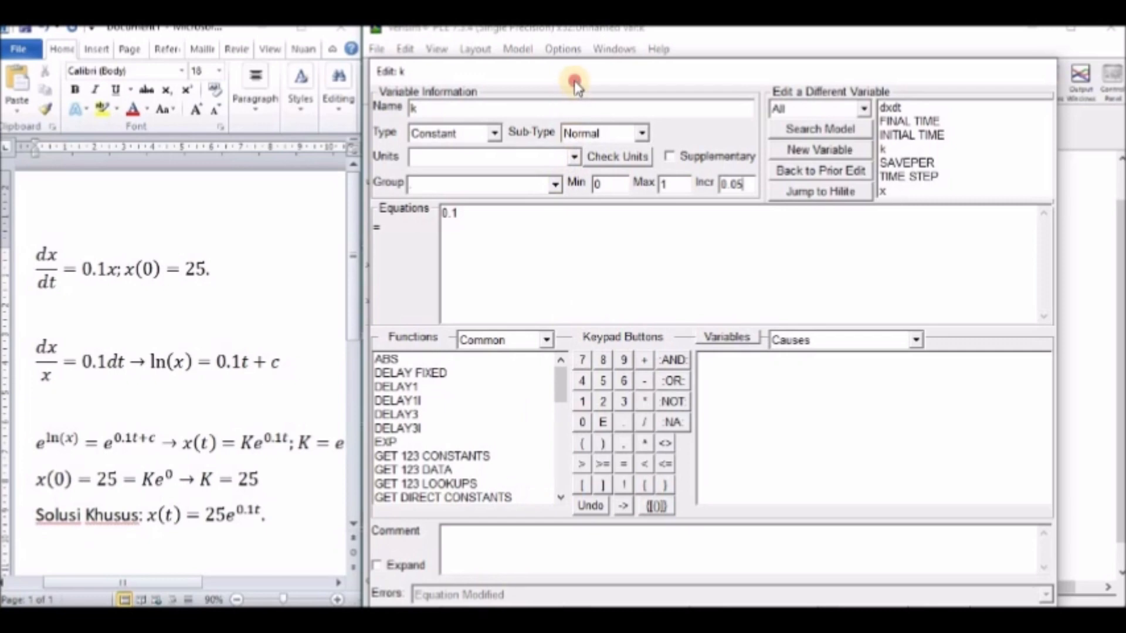
left_click_drag(575, 85, 573, 56)
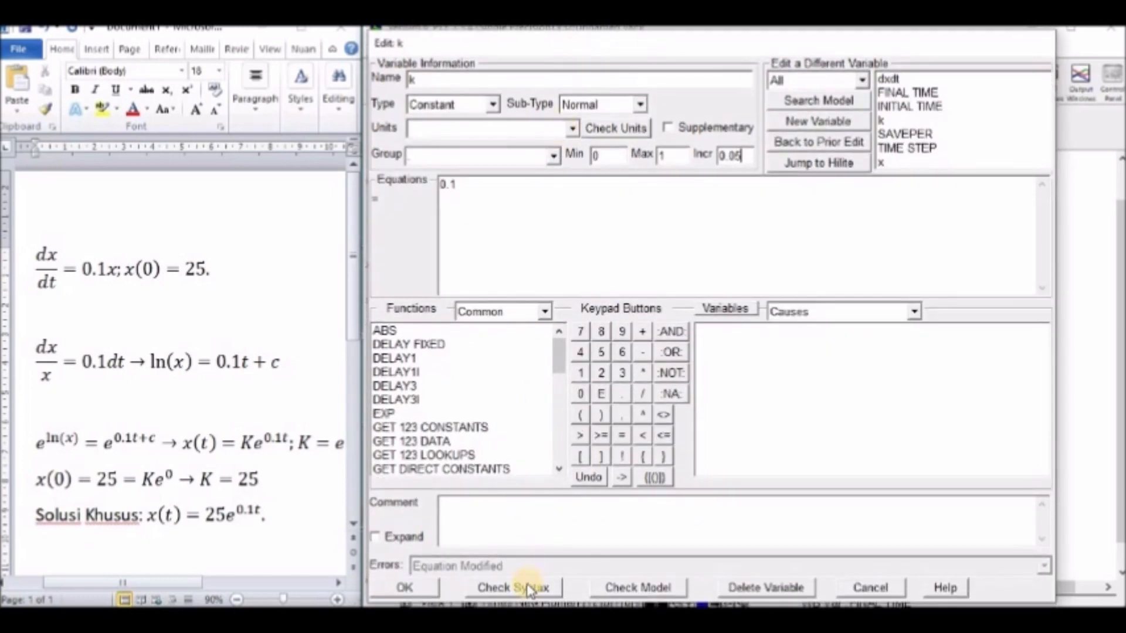
left_click(529, 588)
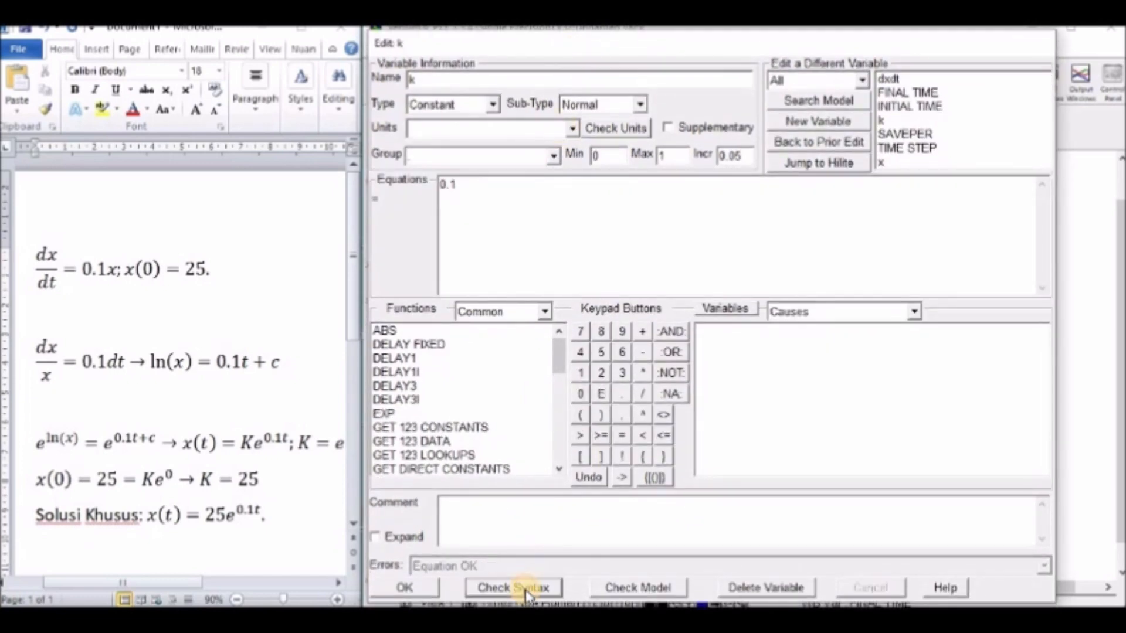
left_click(423, 584)
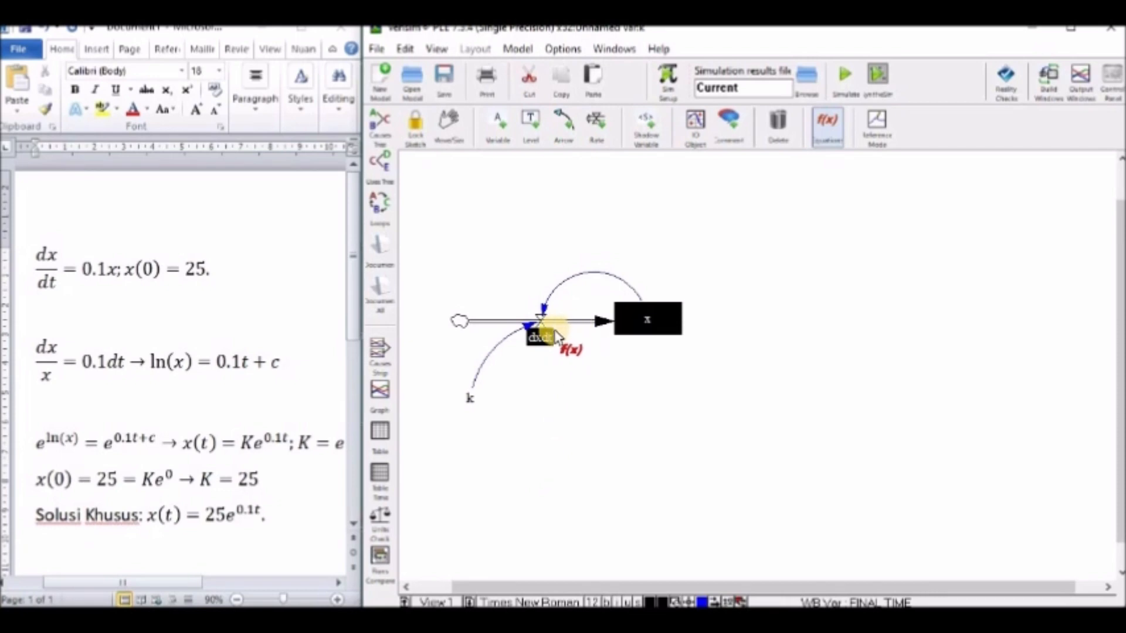
- Define the dxdt rate with the equation k*x, check its syntax and accept it
left_click(540, 339)
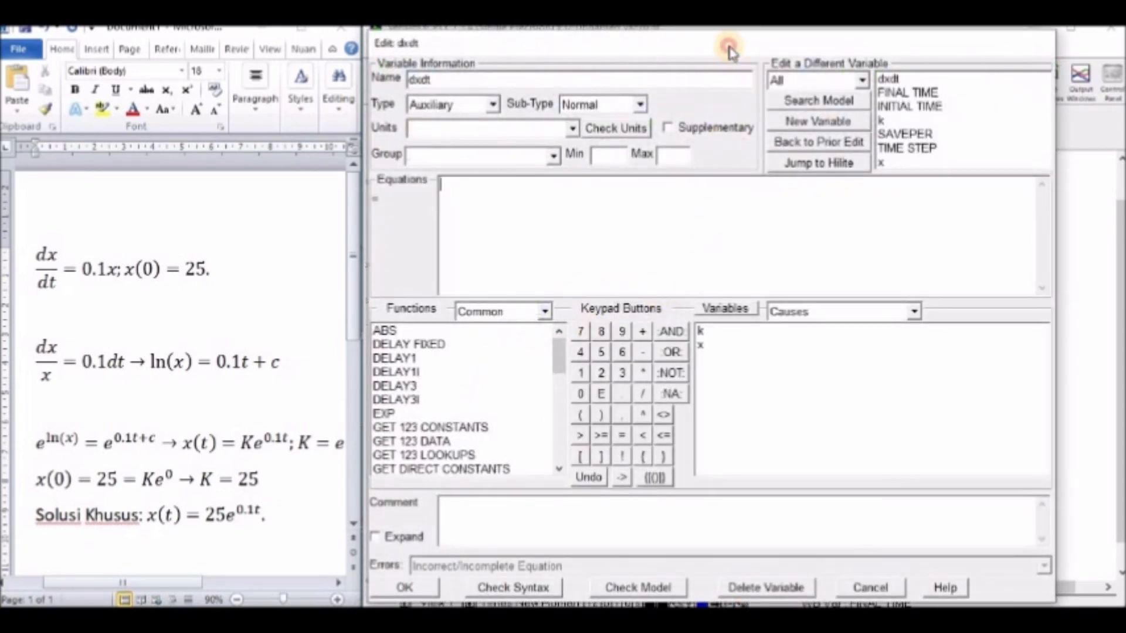
left_click_drag(729, 45, 787, 42)
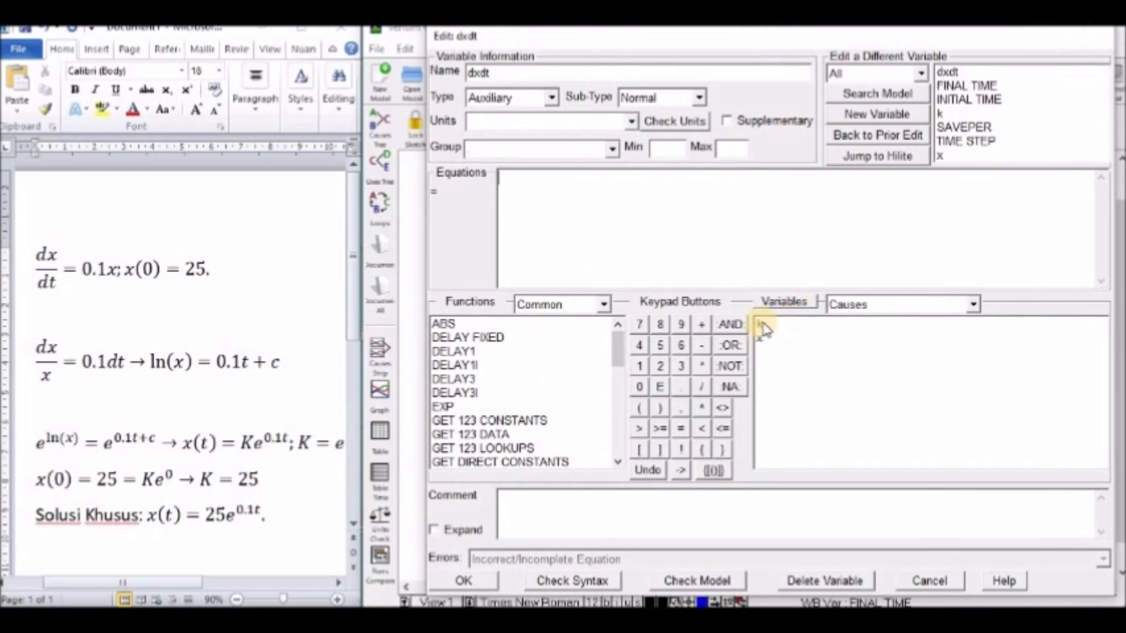
left_click(503, 180)
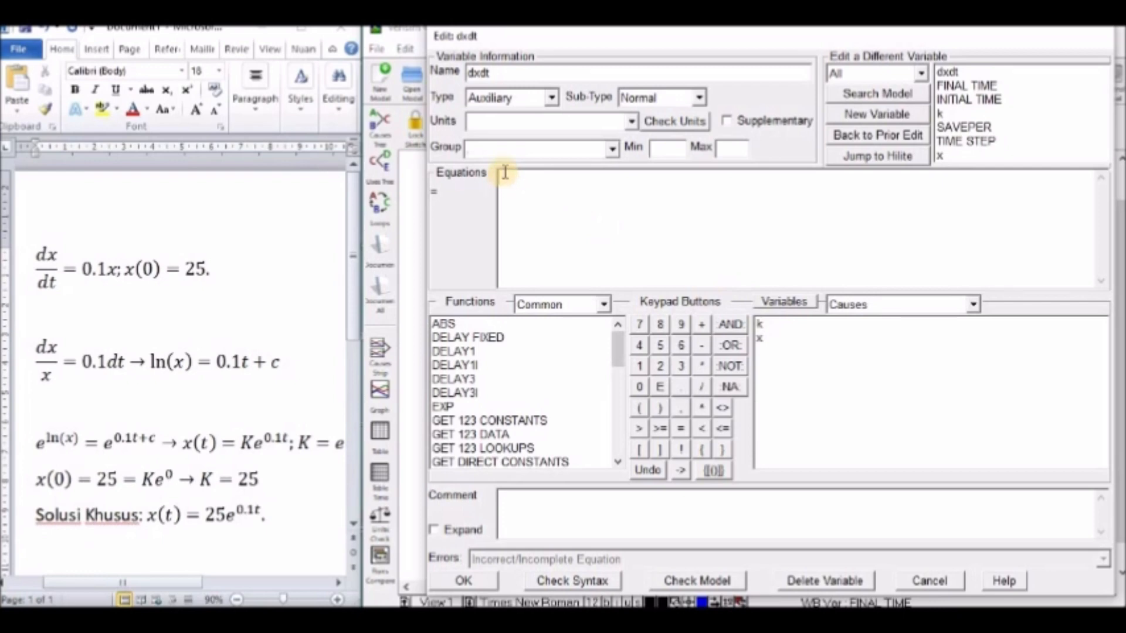
type("k*x")
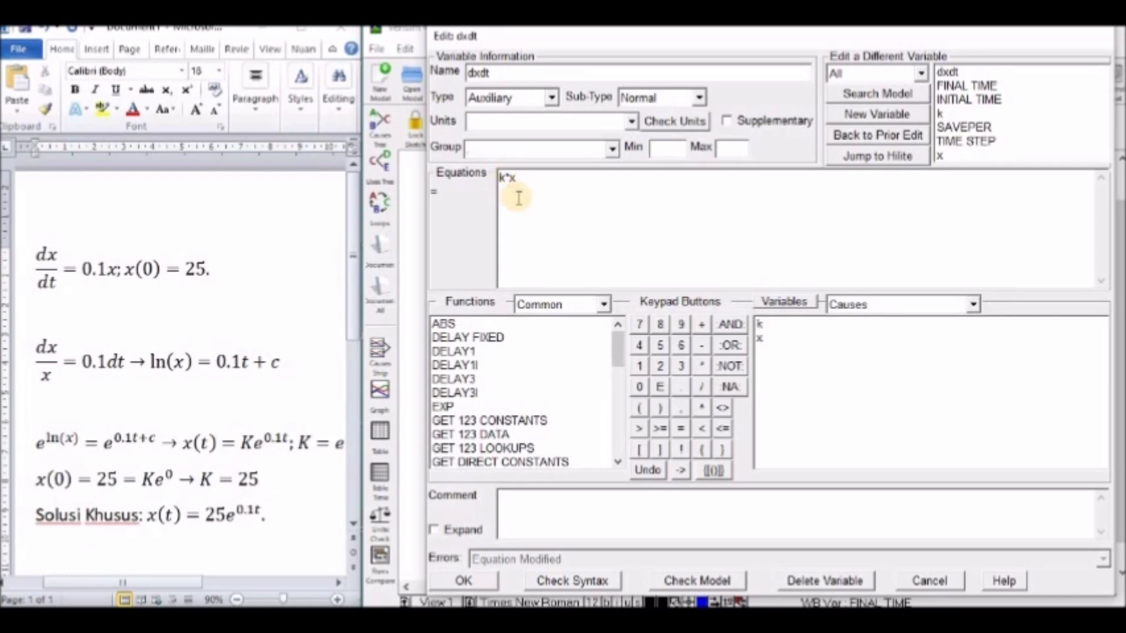
left_click(564, 582)
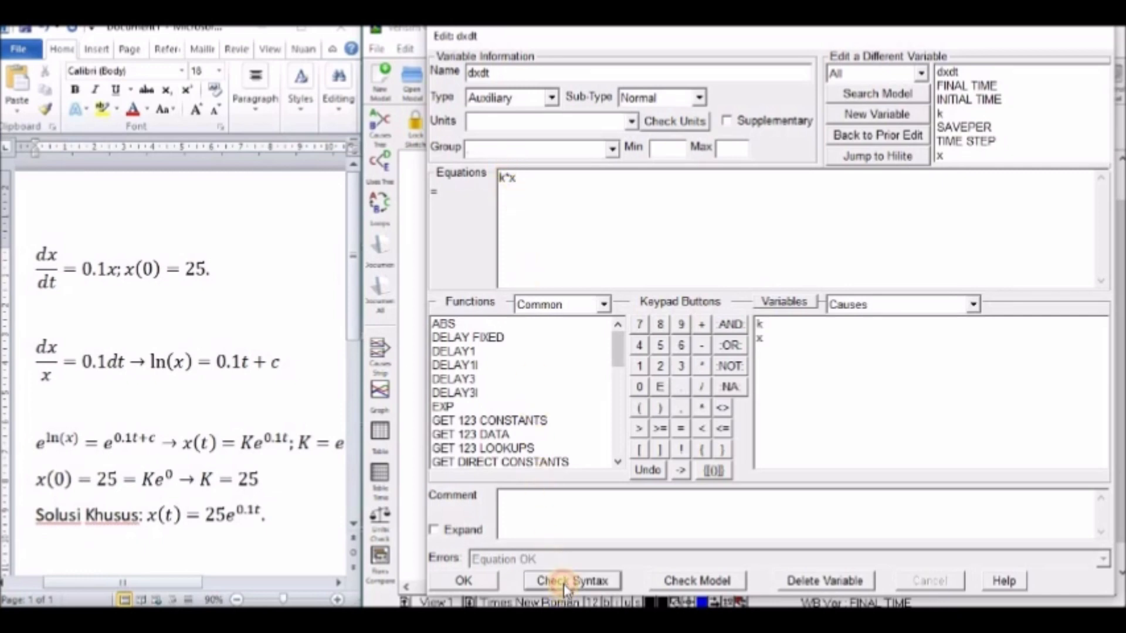
left_click(462, 584)
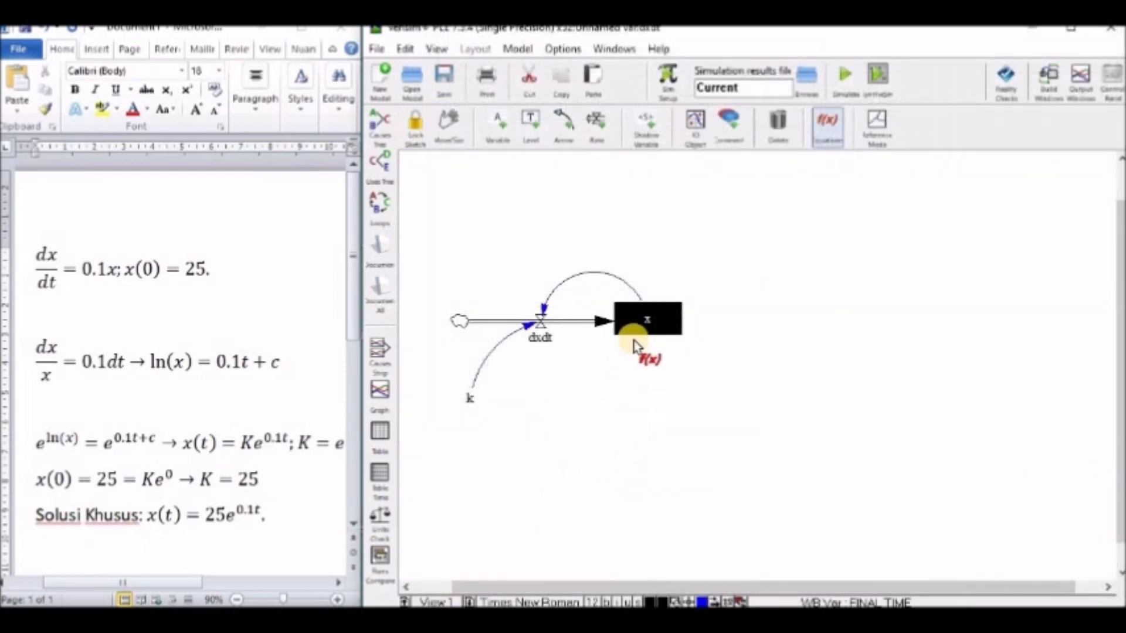
- Set the initial value of level x to 25, keeping dxdt as its integrated rate, and accept the equation
left_click(656, 327)
left_click(654, 328)
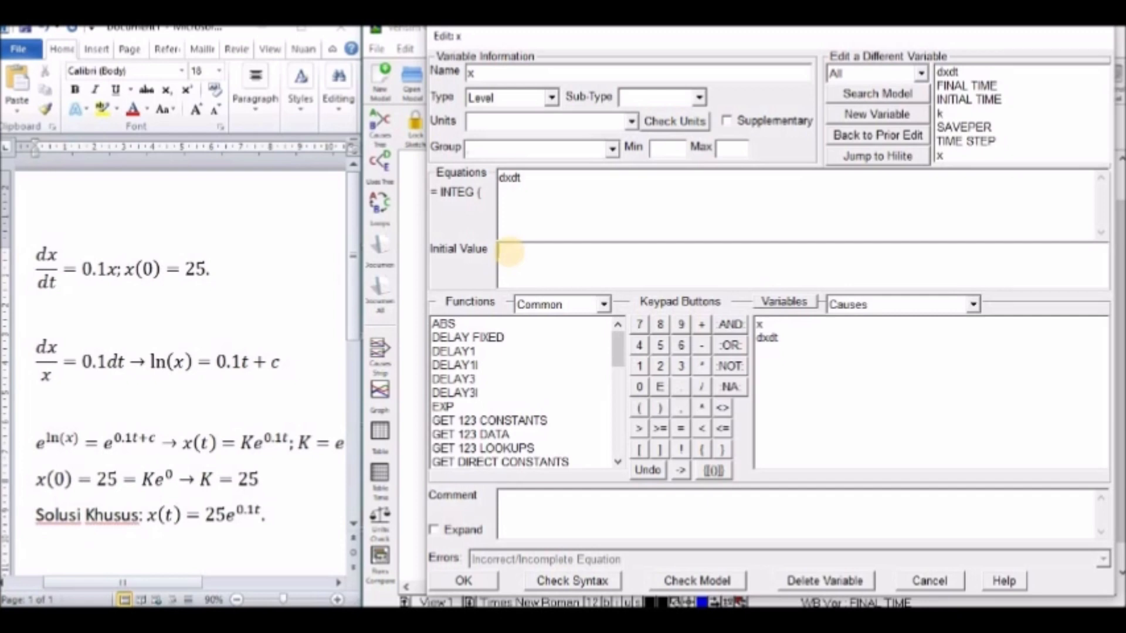
type("25")
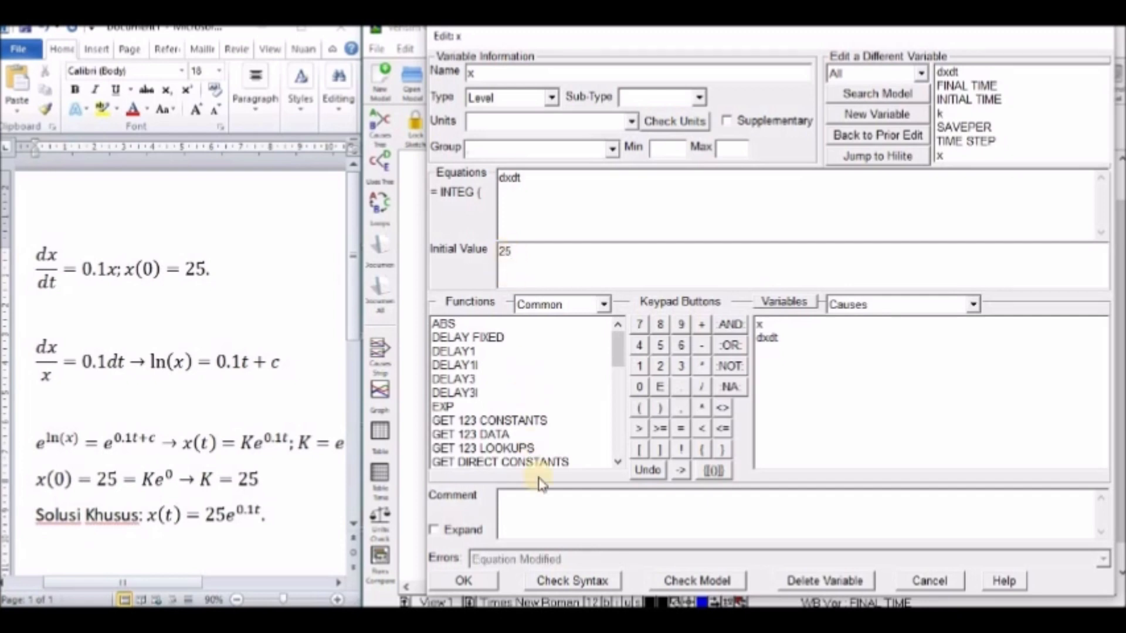
left_click(463, 582)
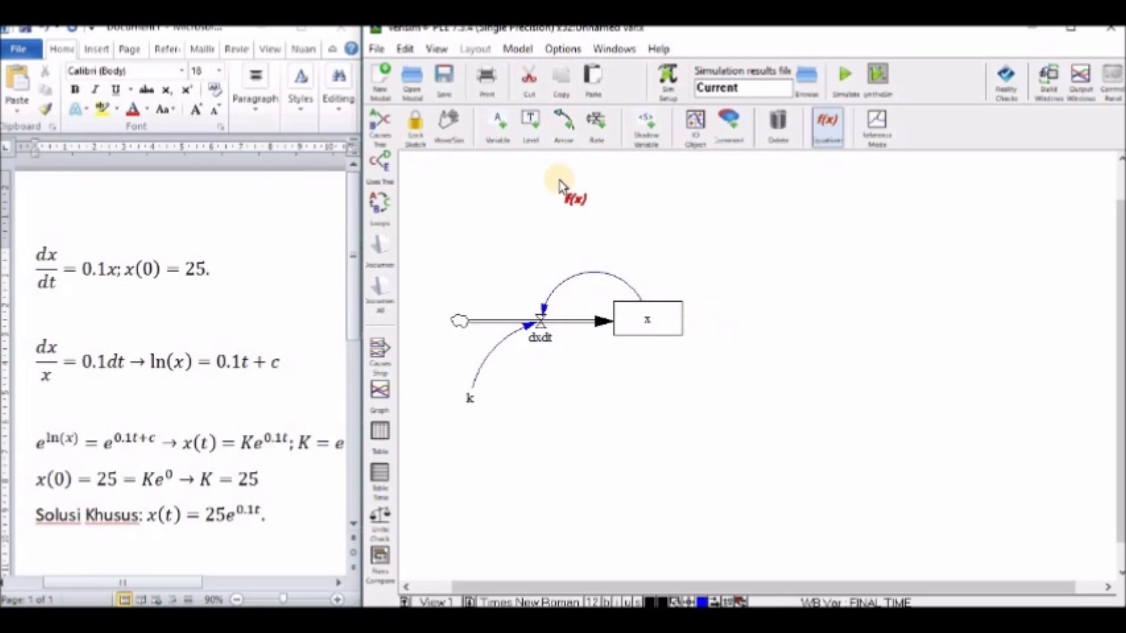
- Add a variable named init to the sketch, below the flow between dxdt and level x
left_click(506, 133)
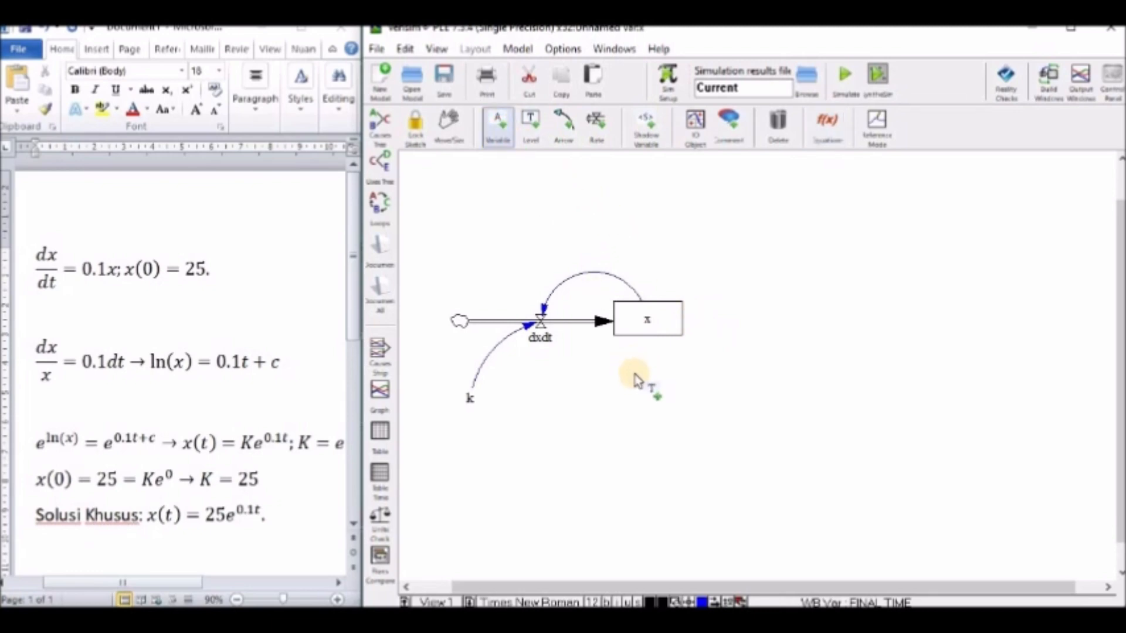
left_click(578, 389)
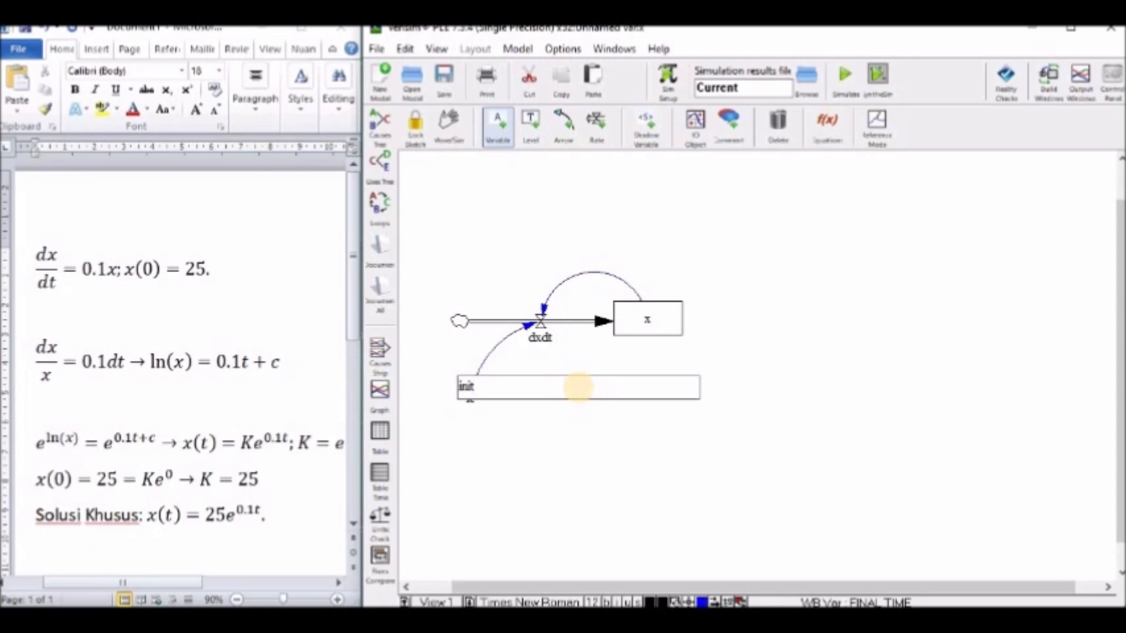
key("Return")
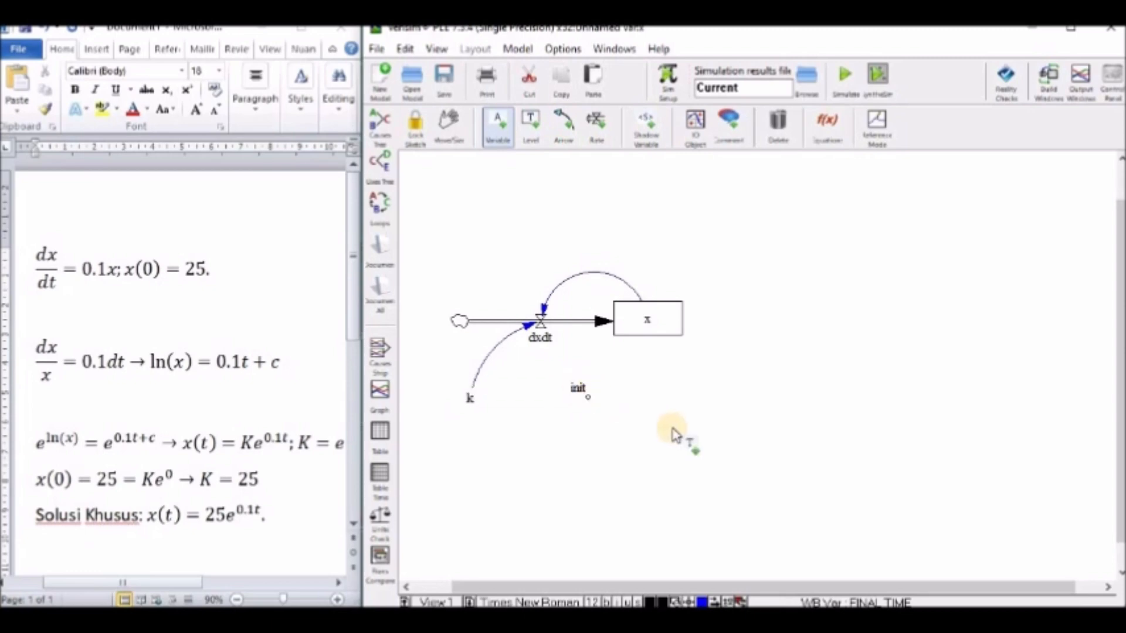
- Draw a causal arrow from variable init to level x and bend it into a slight curve
left_click(569, 127)
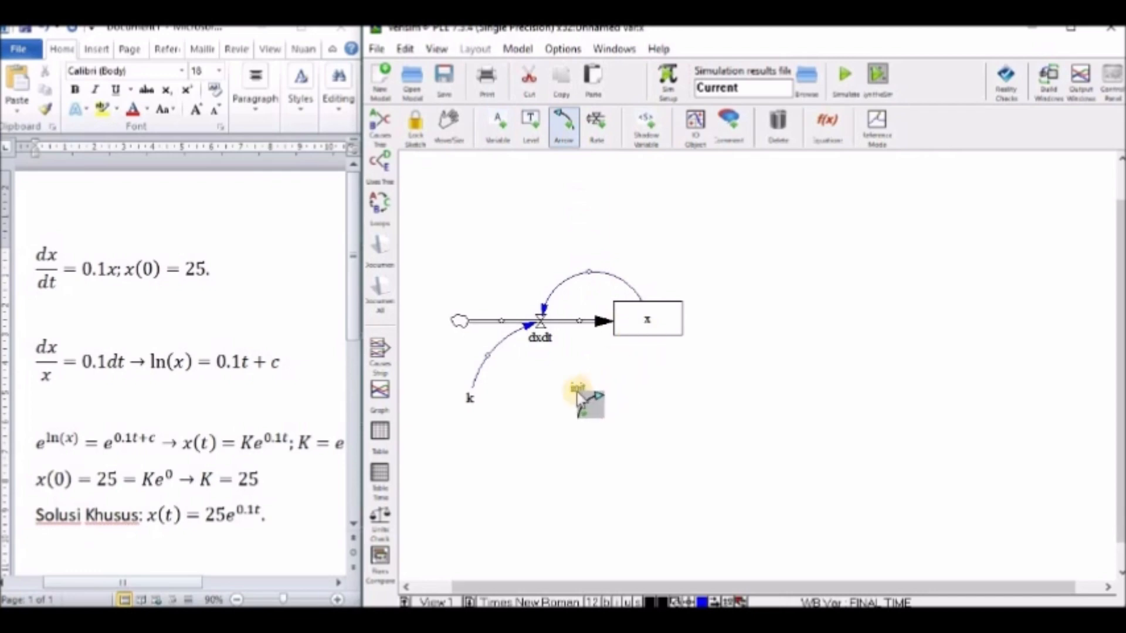
left_click(646, 322)
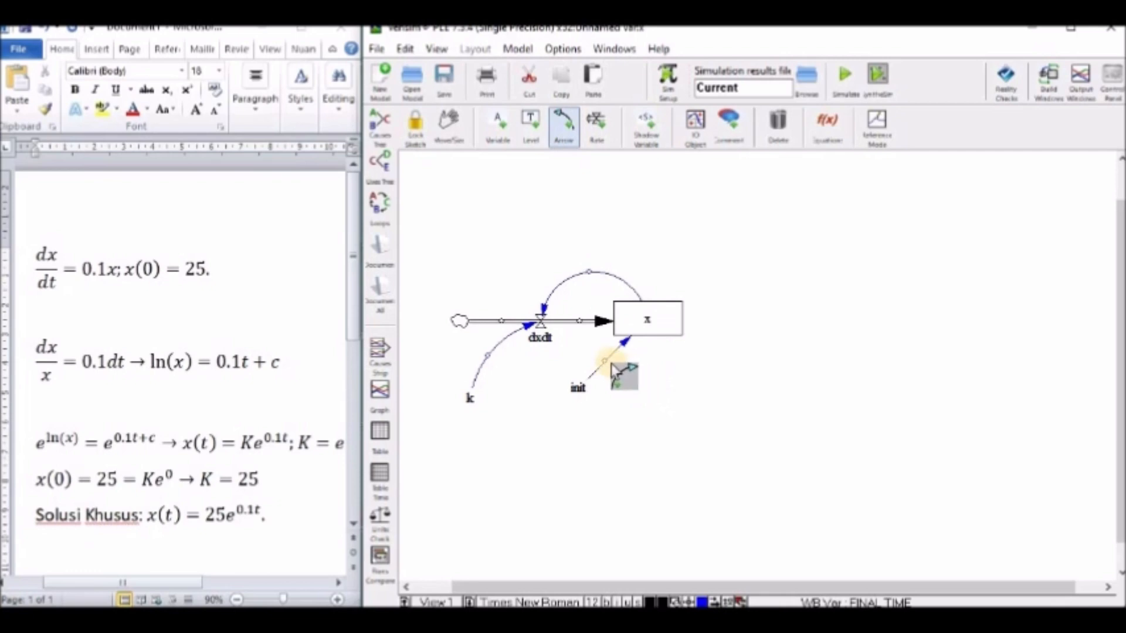
left_click_drag(610, 368, 589, 355)
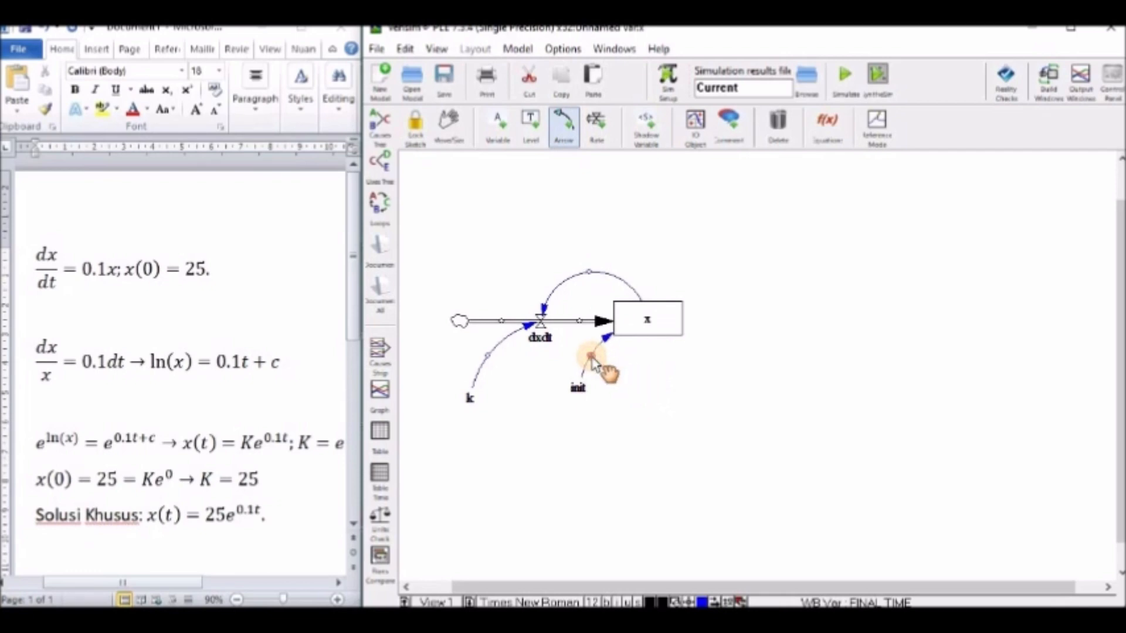
- Define init as a constant of 25 with minimum 0, maximum 100 and increment 10, check its syntax and accept it
left_click(827, 123)
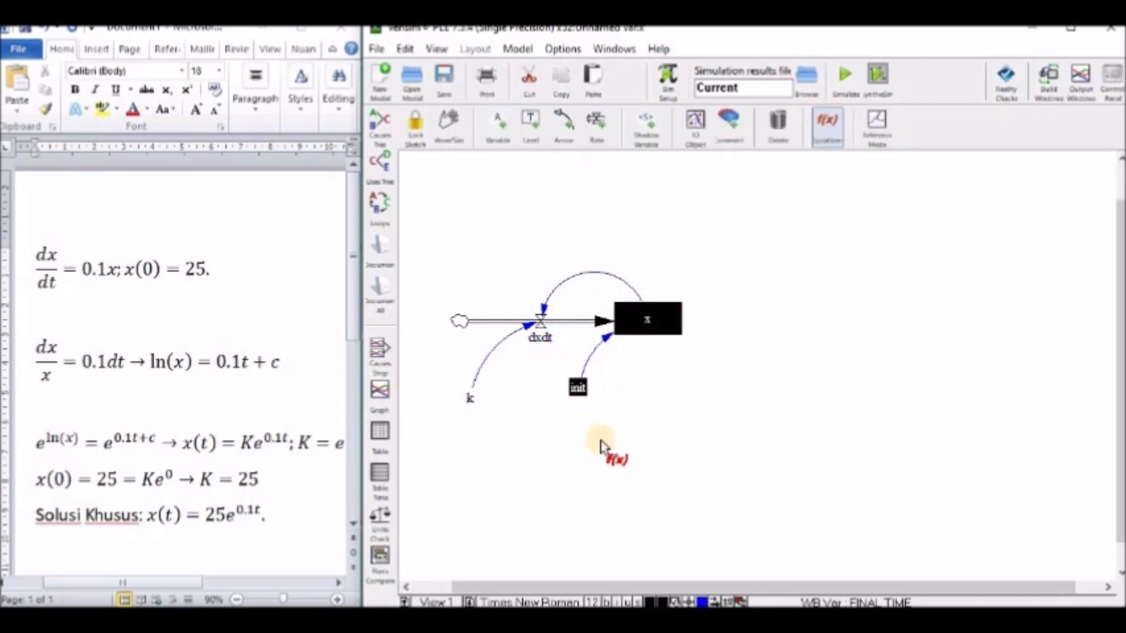
left_click(578, 388)
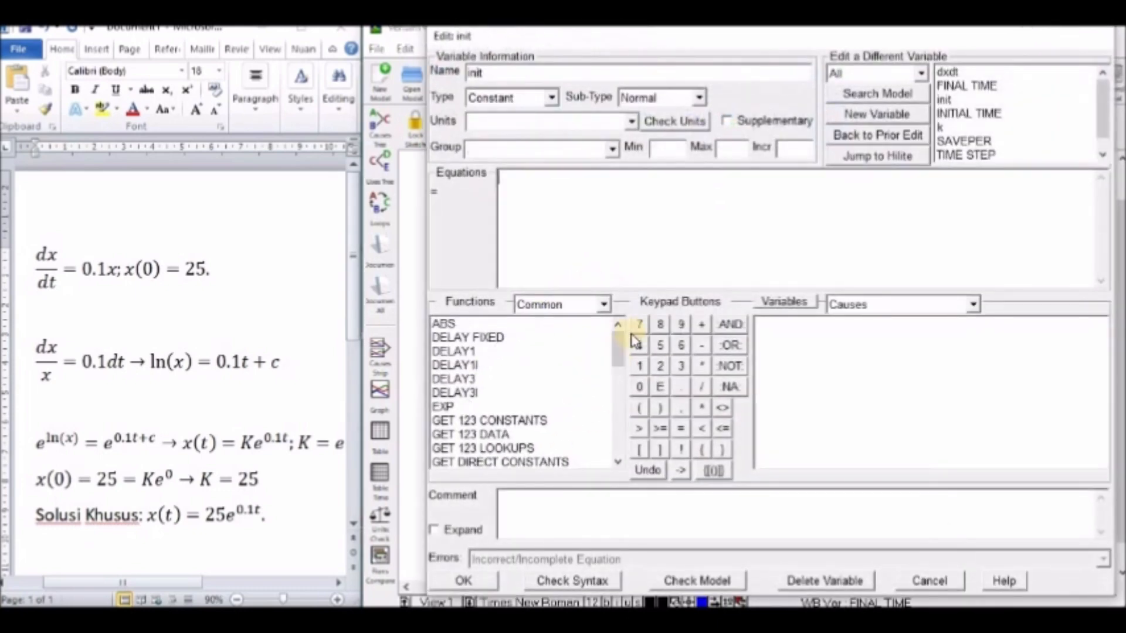
left_click(673, 146)
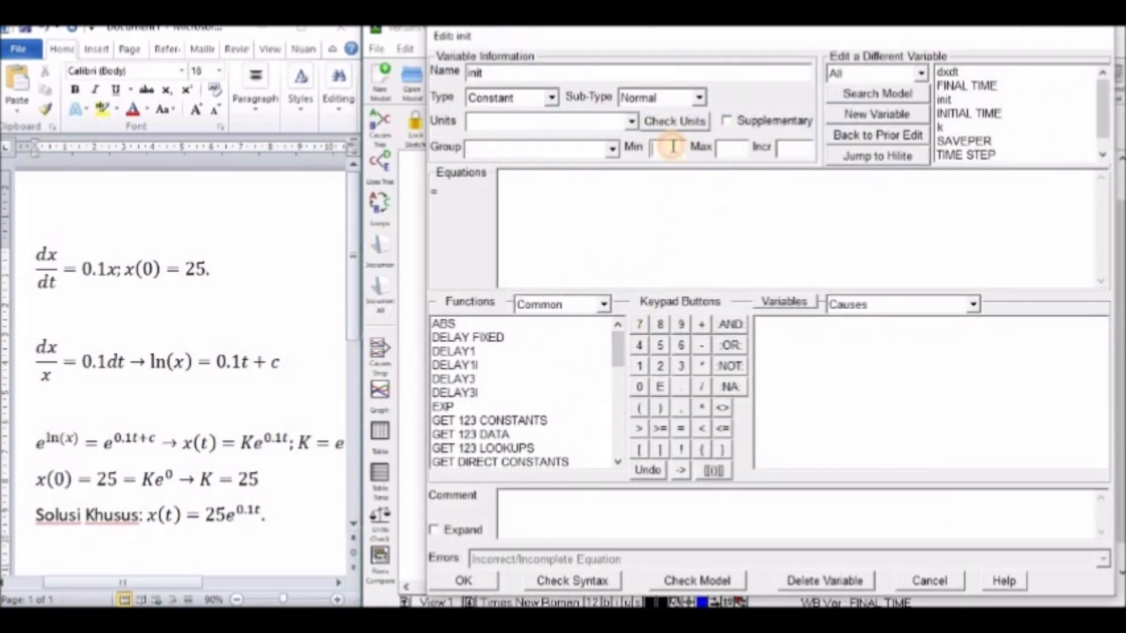
type("0")
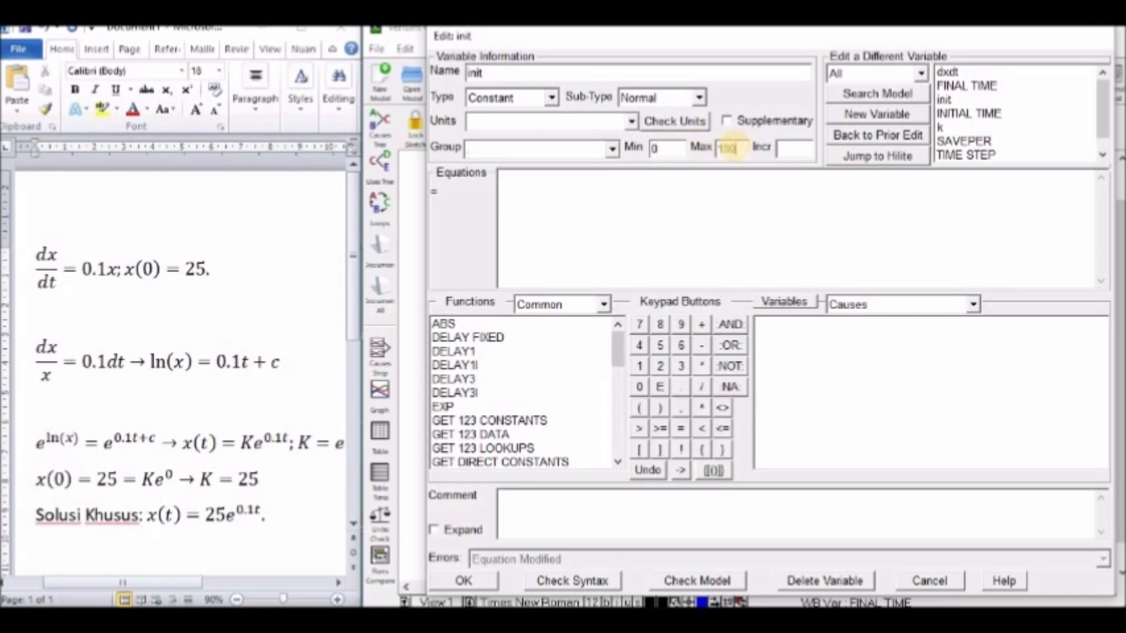
left_click(783, 147)
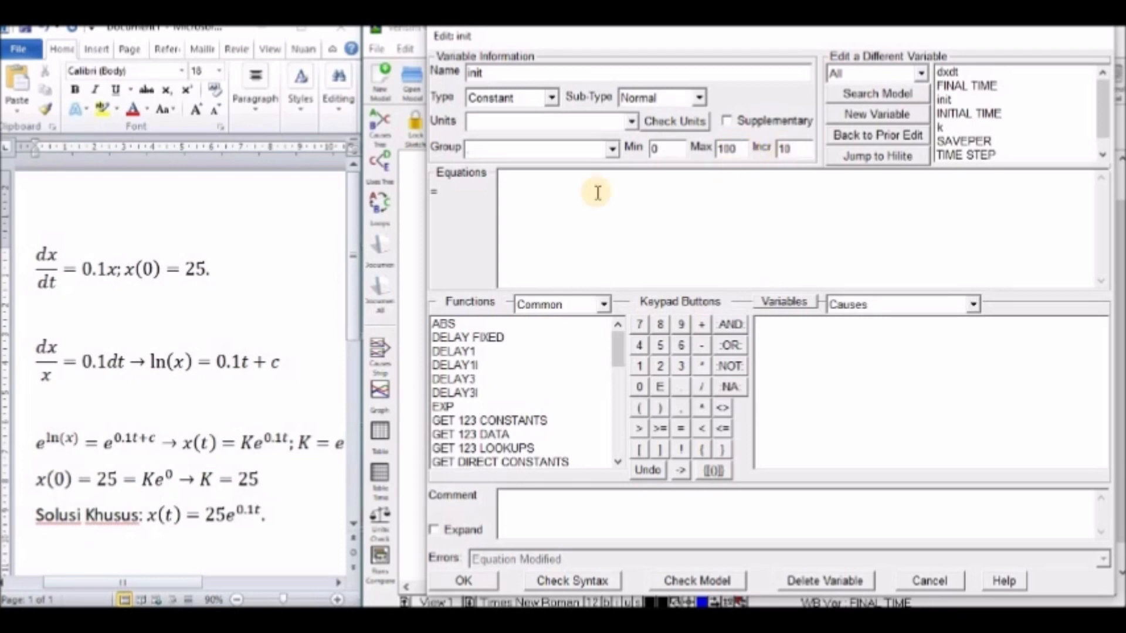
left_click(519, 181)
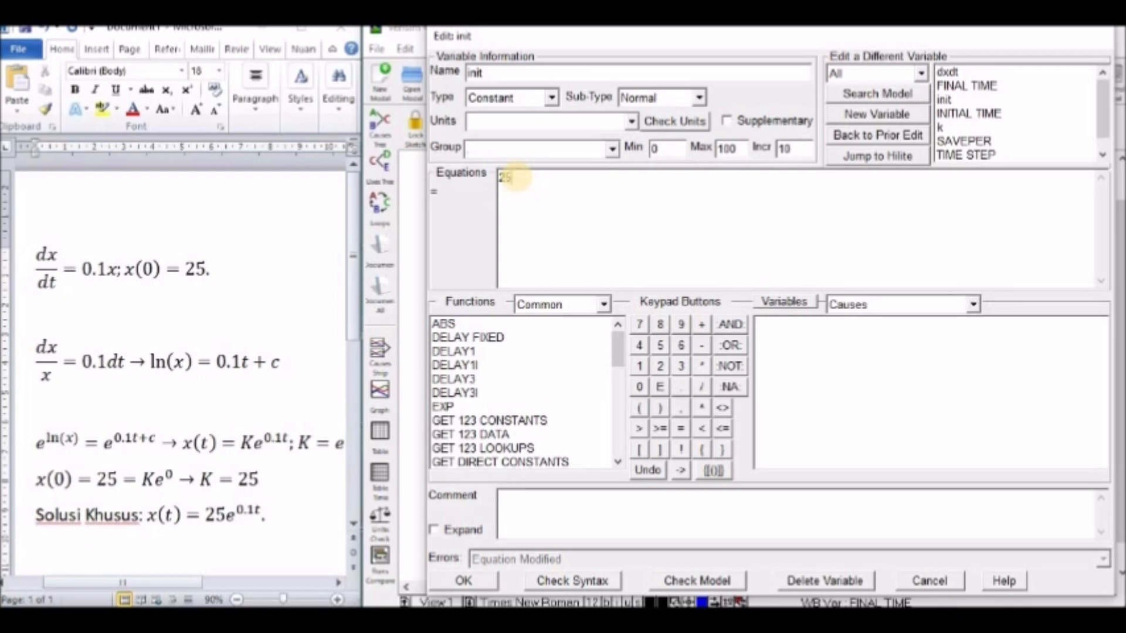
left_click(570, 583)
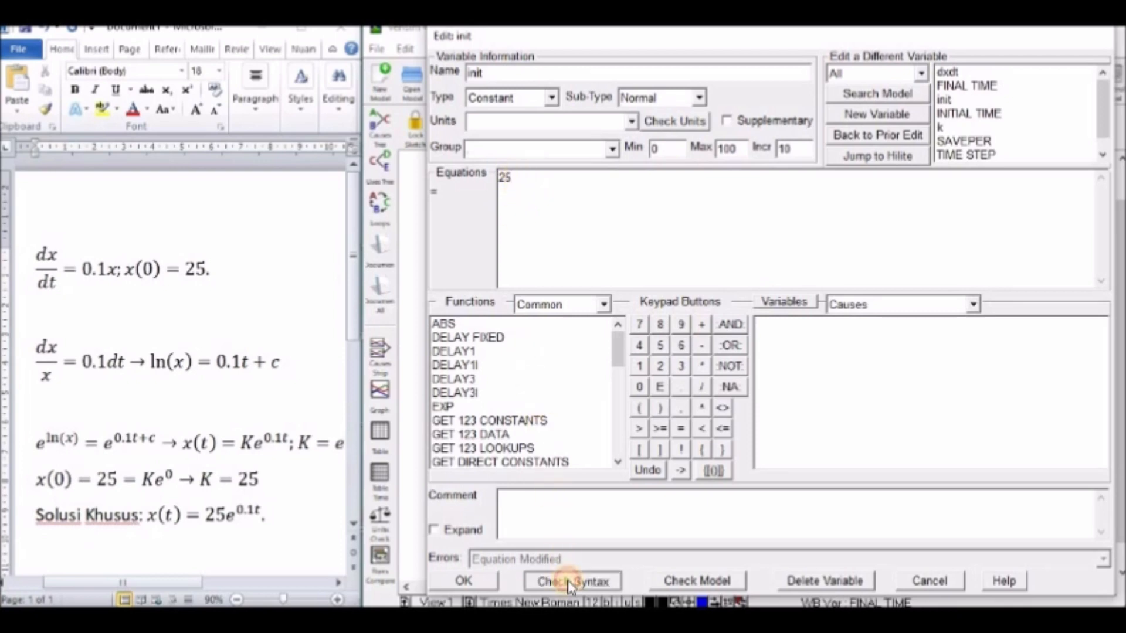
left_click(474, 581)
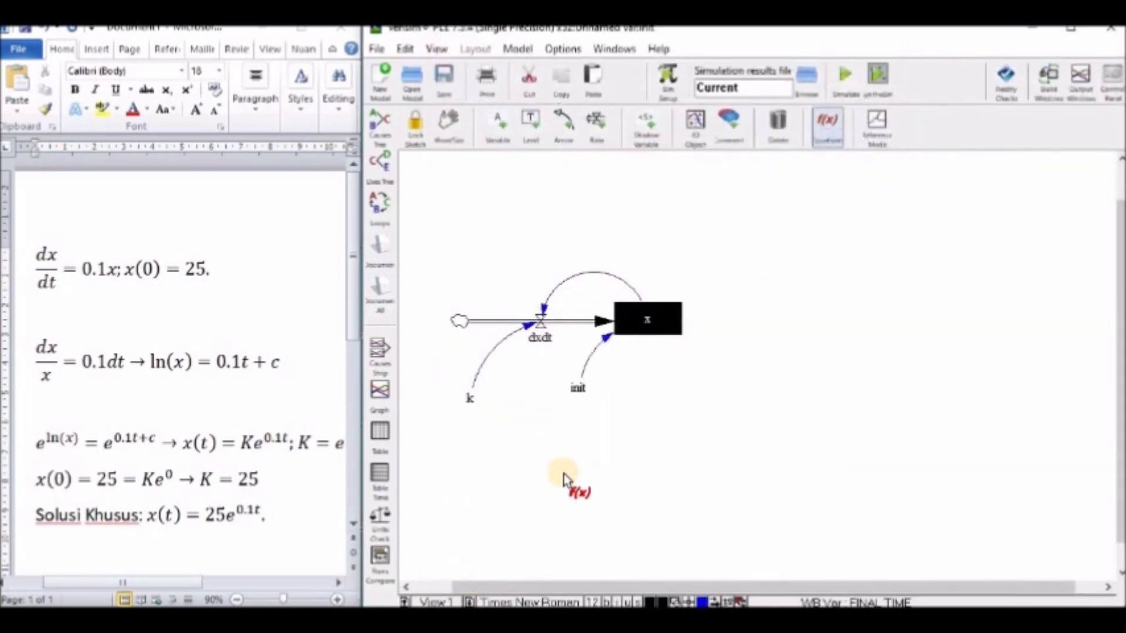
- Replace the initial value of level x with the variable init, declining the backup save, then check the syntax and accept
left_click(659, 333)
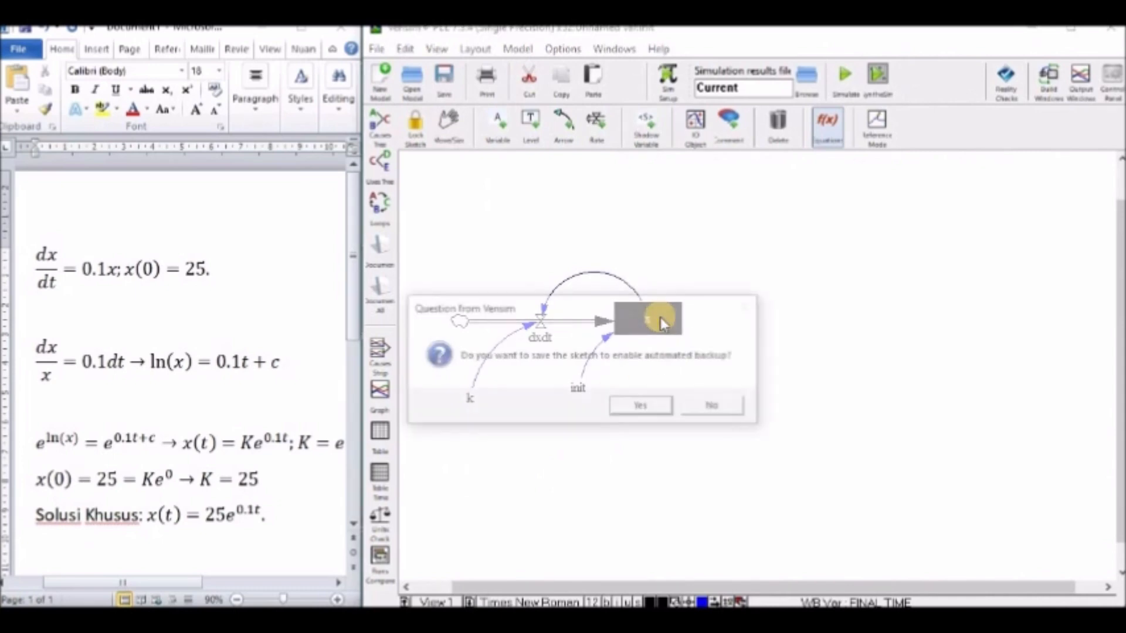
left_click(711, 409)
left_click(651, 320)
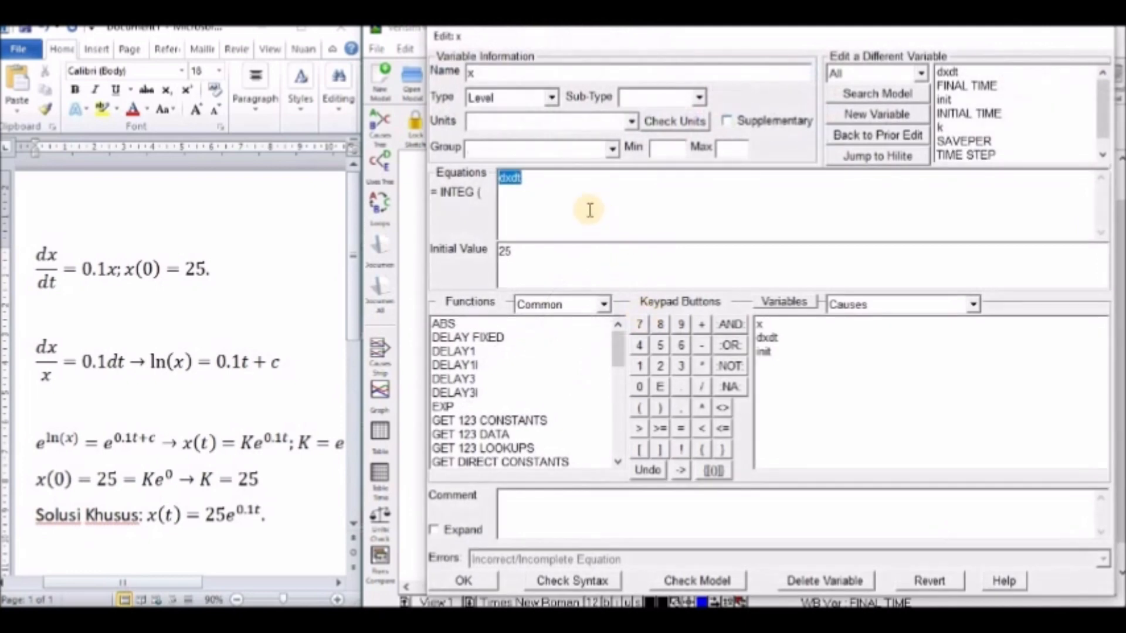
left_click(521, 251)
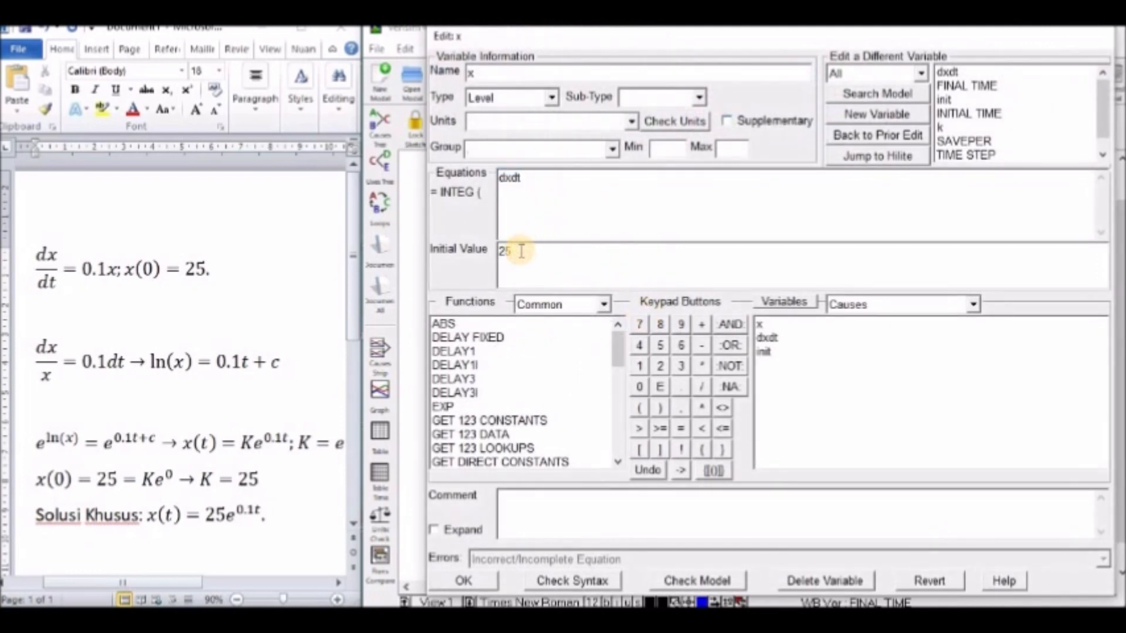
type("2")
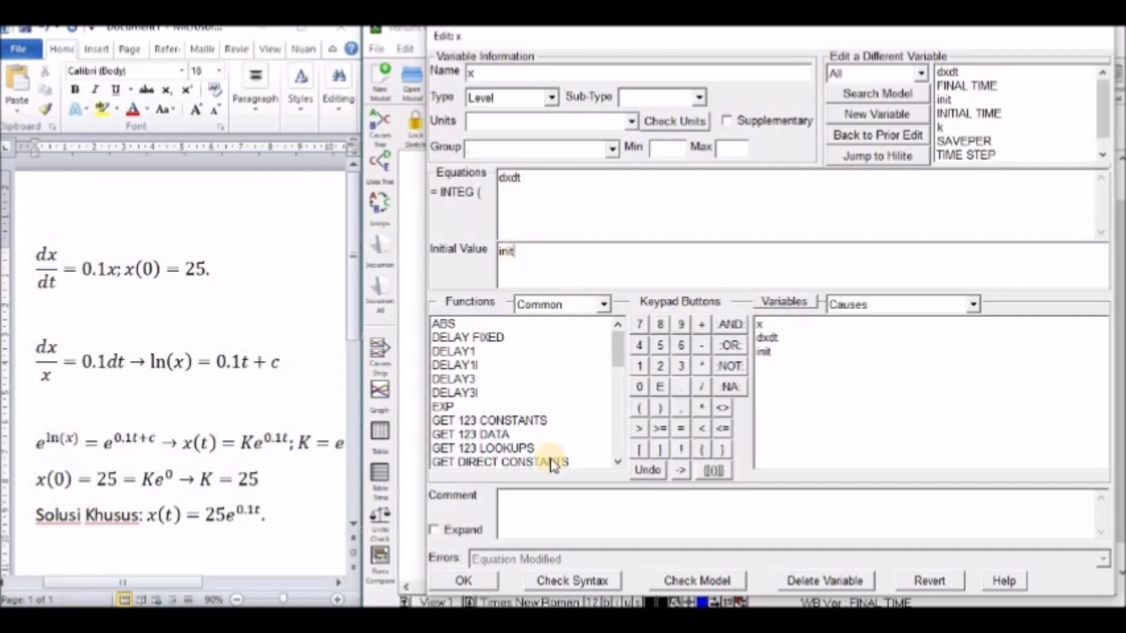
left_click(561, 582)
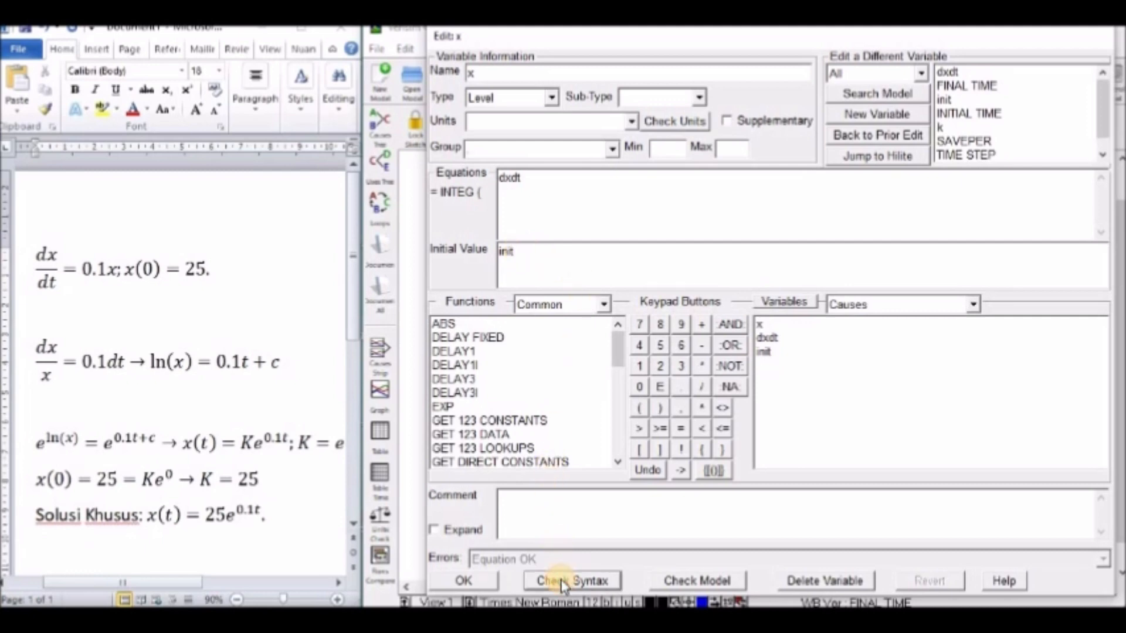
left_click(478, 587)
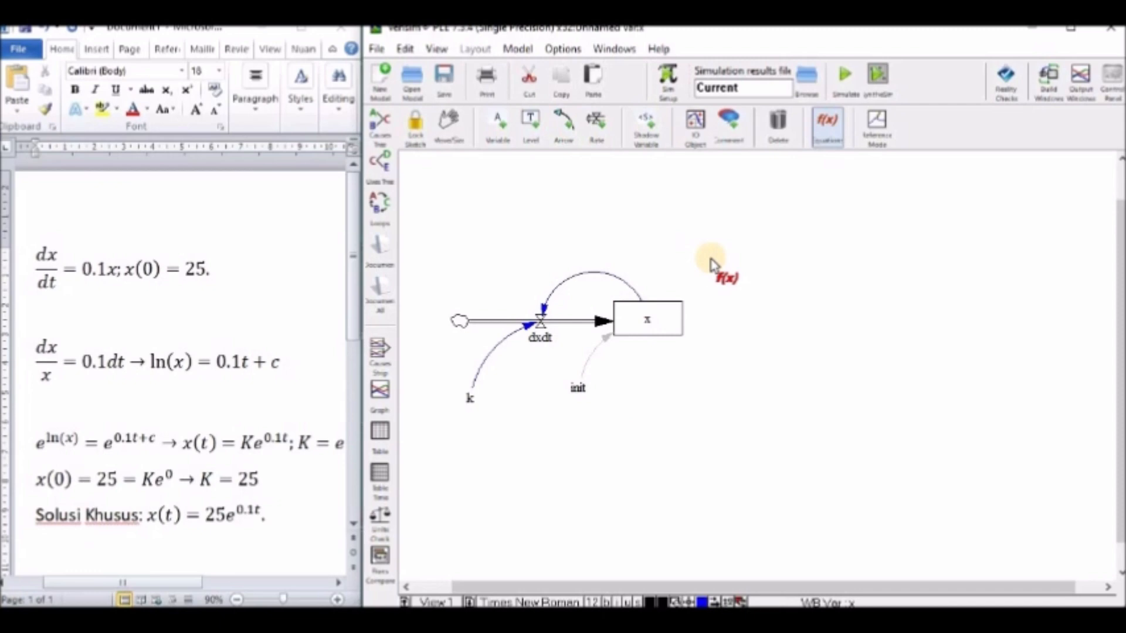
- Add a comment reading "ontoh Vensim dx/dt=kx" to the sketch above the flow
left_click(729, 125)
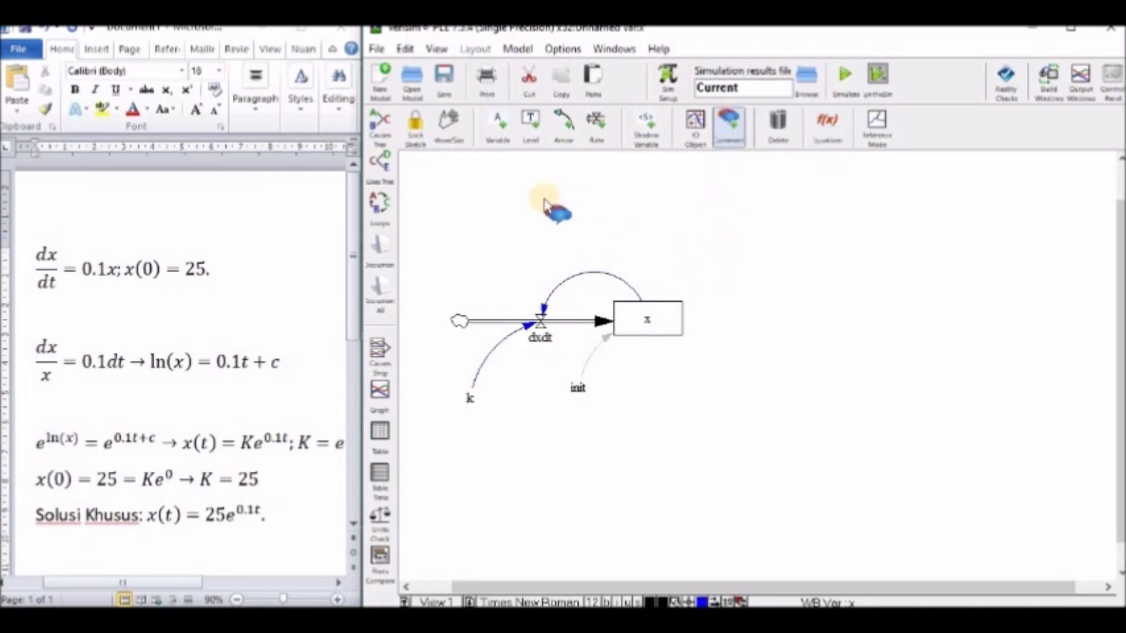
left_click(544, 203)
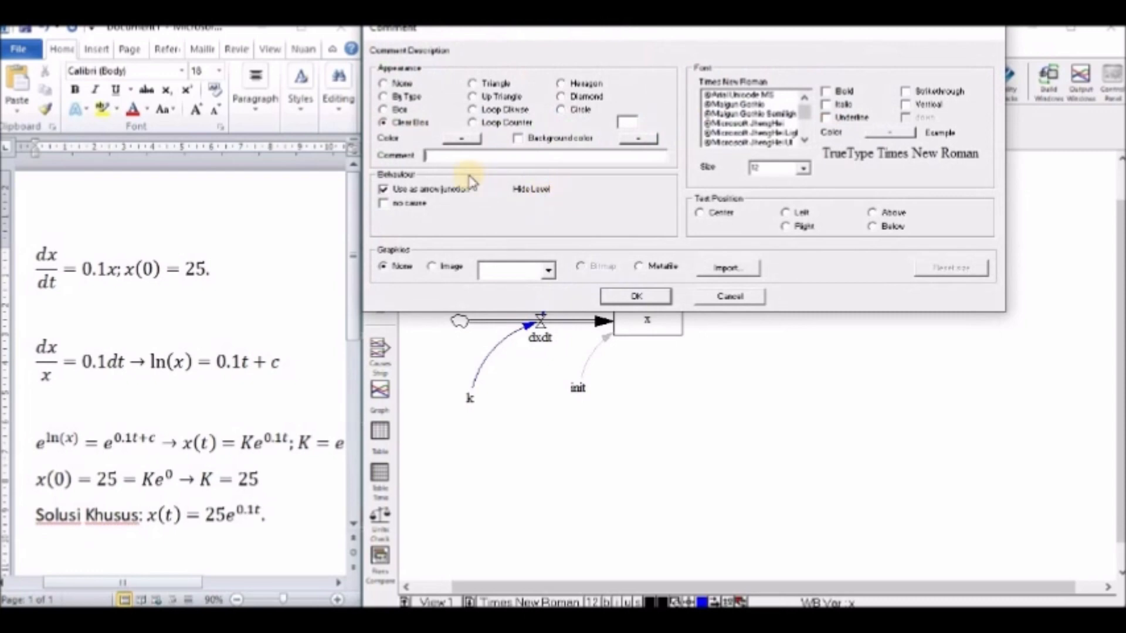
left_click(432, 155)
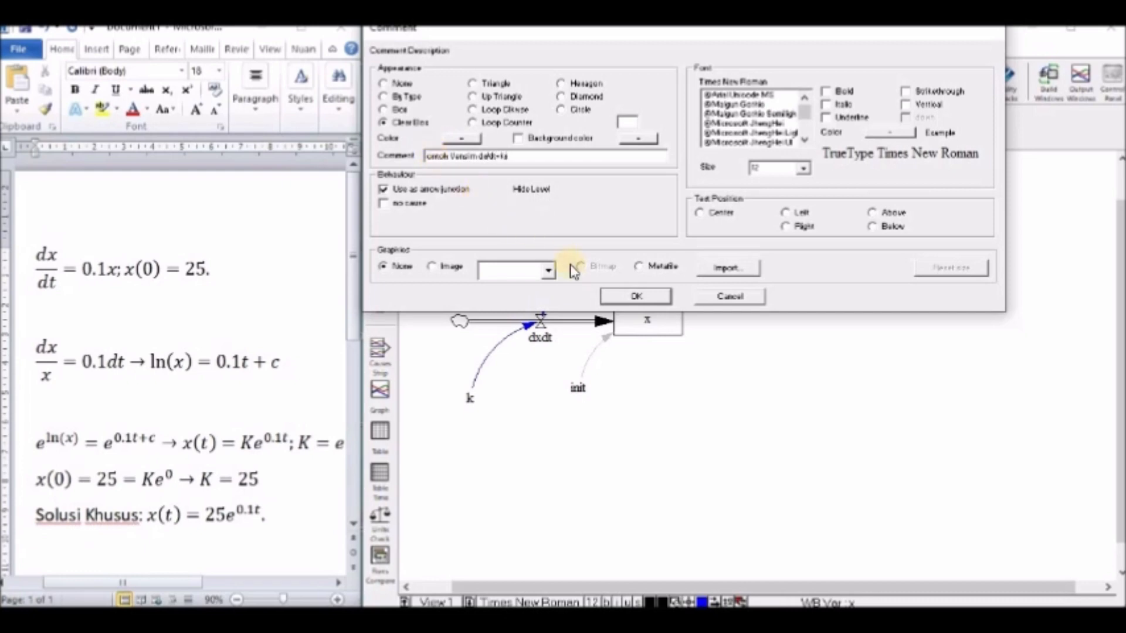
left_click(633, 297)
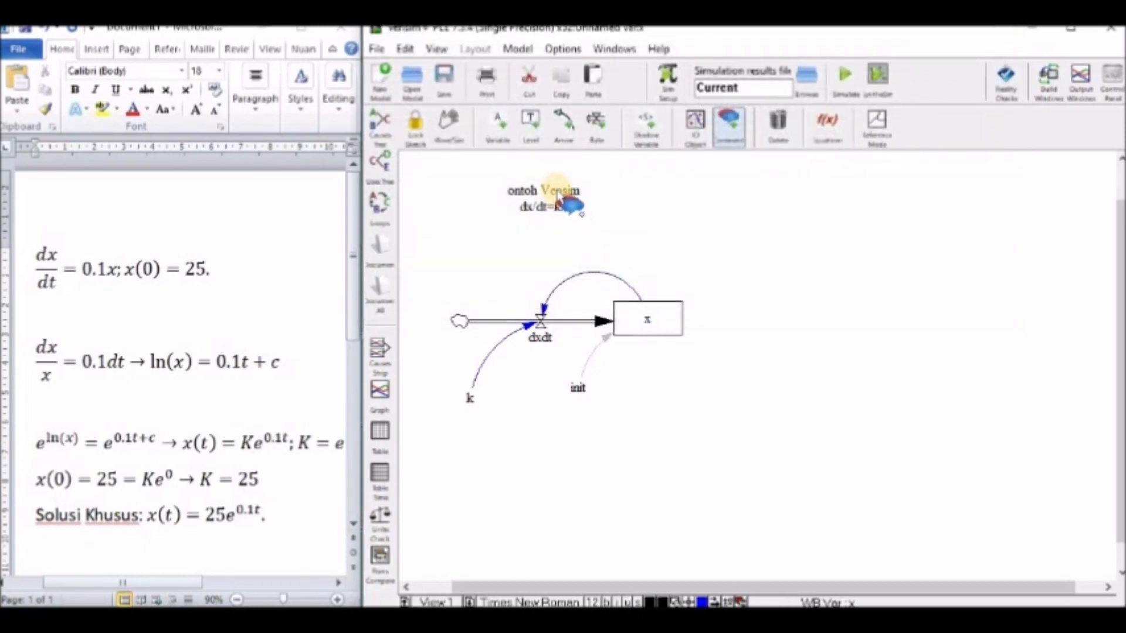
- Correct the comment's text to "Contoh Vensim dx/dt=kx" and move it up toward the sketch's upper-left corner
left_click(523, 194)
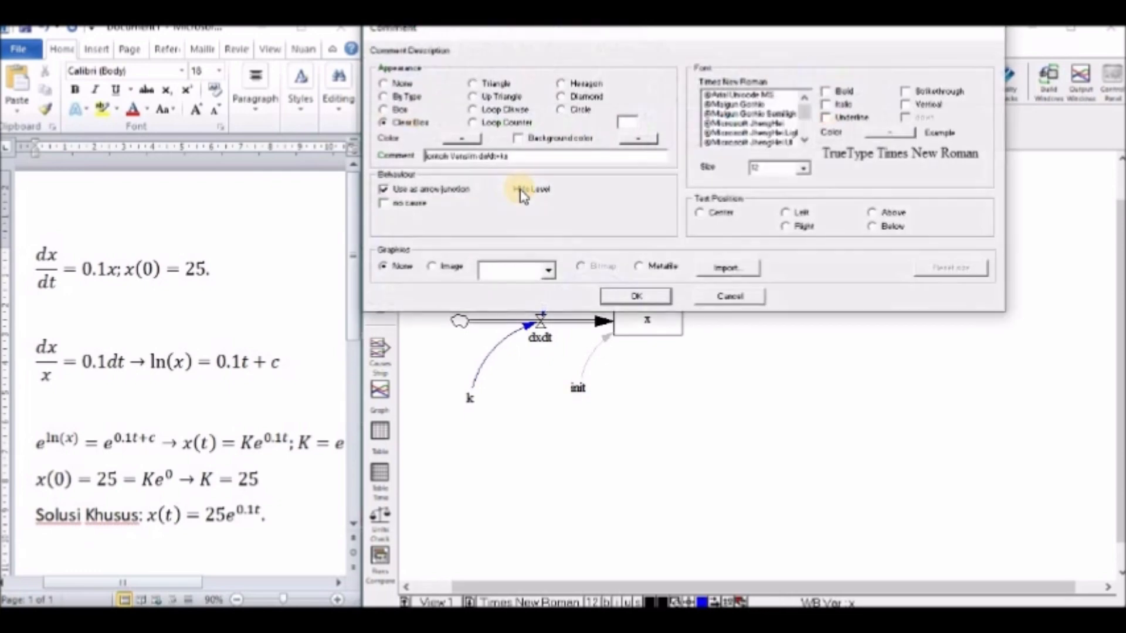
left_click(427, 155)
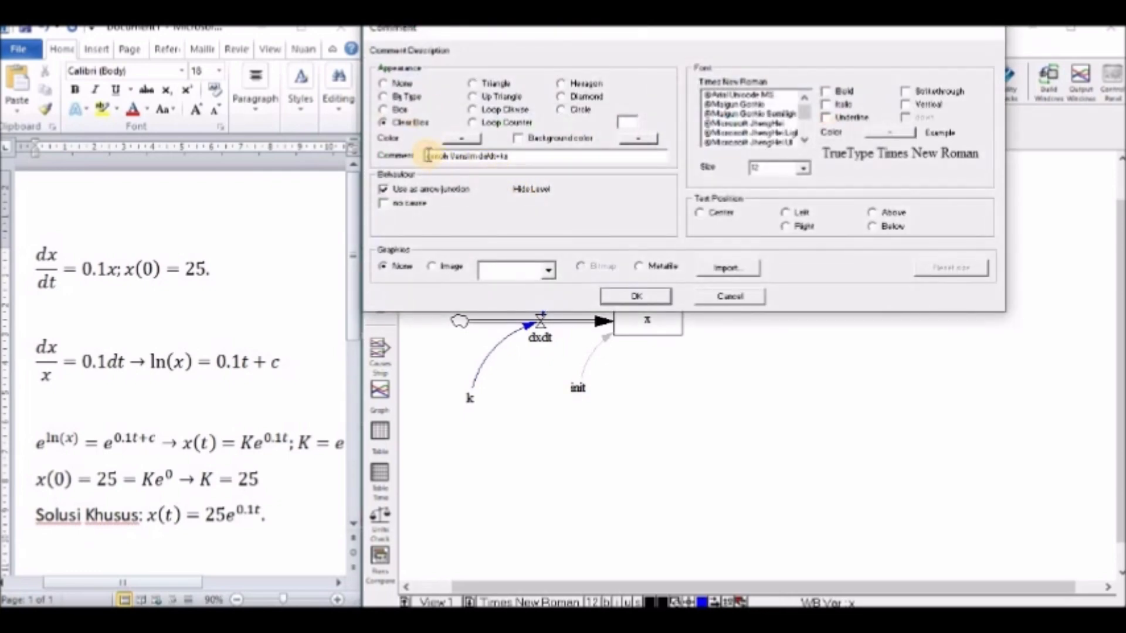
type("C")
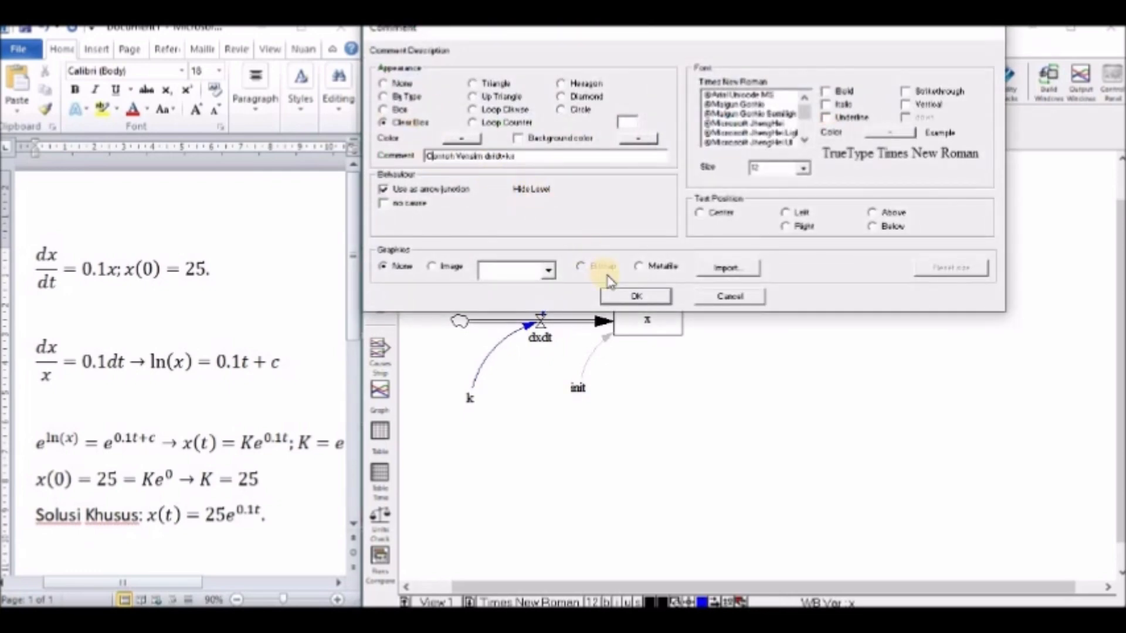
left_click(634, 297)
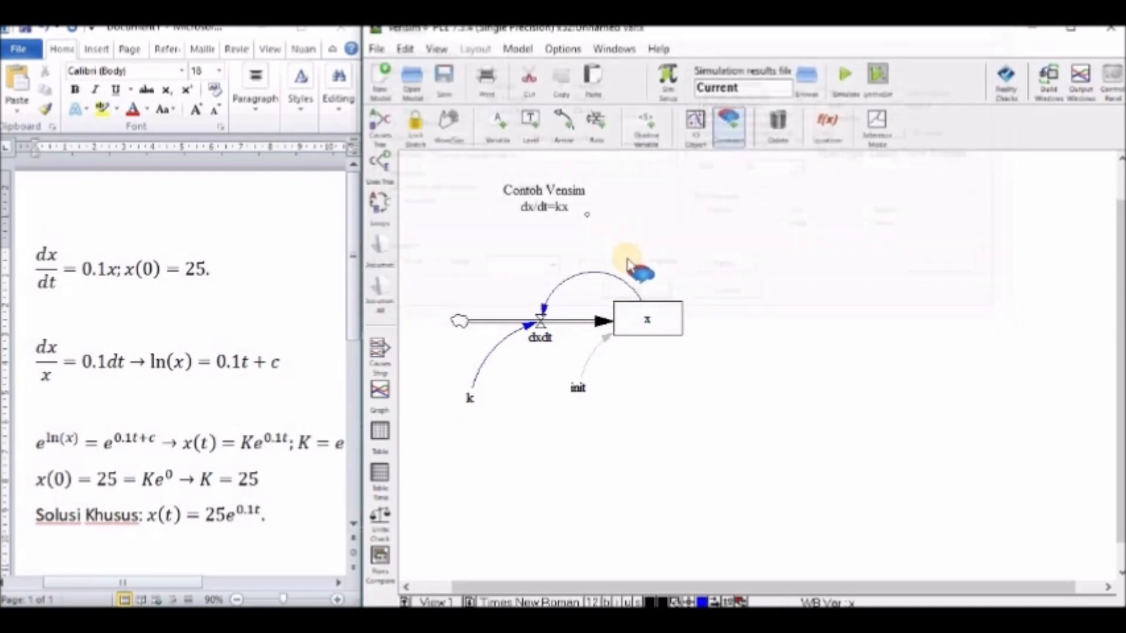
left_click(564, 197)
left_click_drag(565, 197, 509, 191)
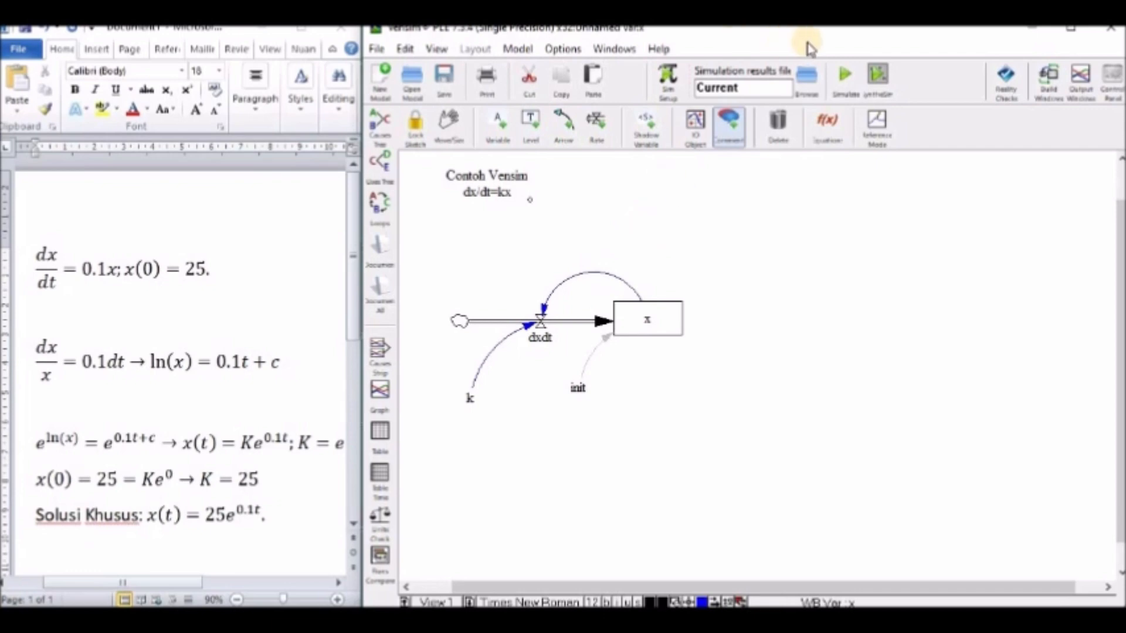
- Simulate the model with Current as the results file, dealing with the backup save question
left_click(846, 90)
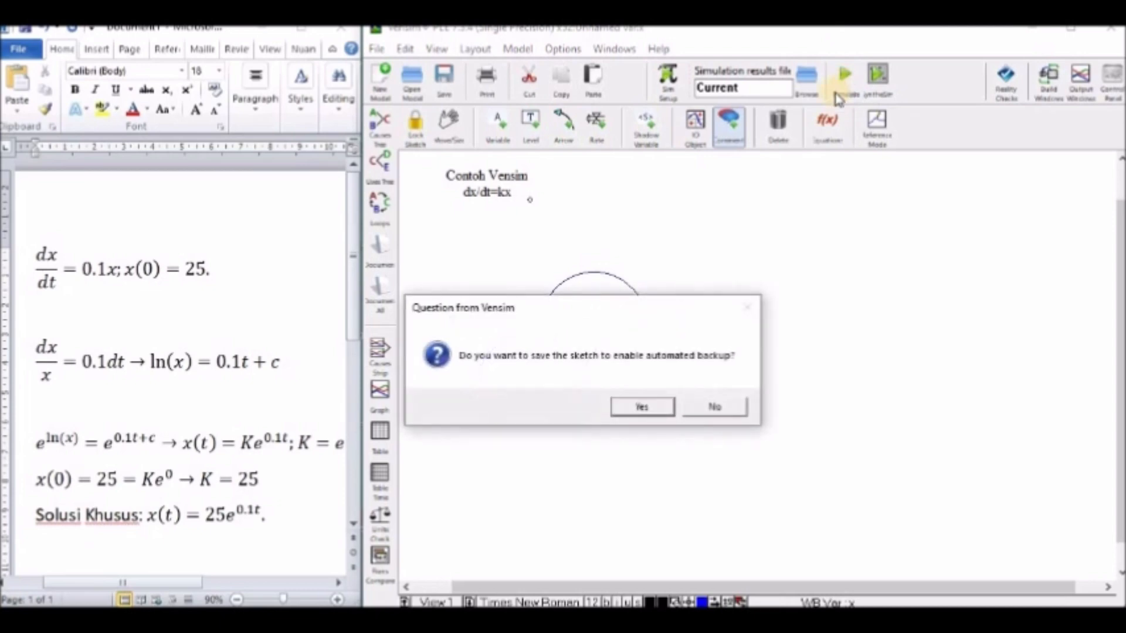
left_click_drag(618, 307, 957, 207)
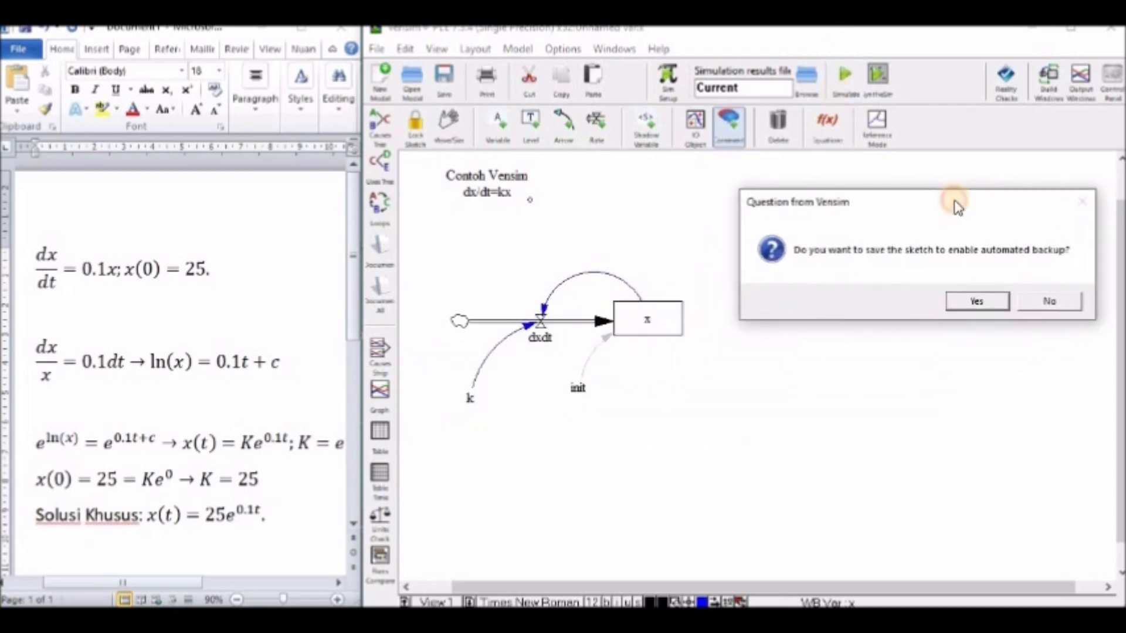
left_click(969, 301)
left_click(578, 404)
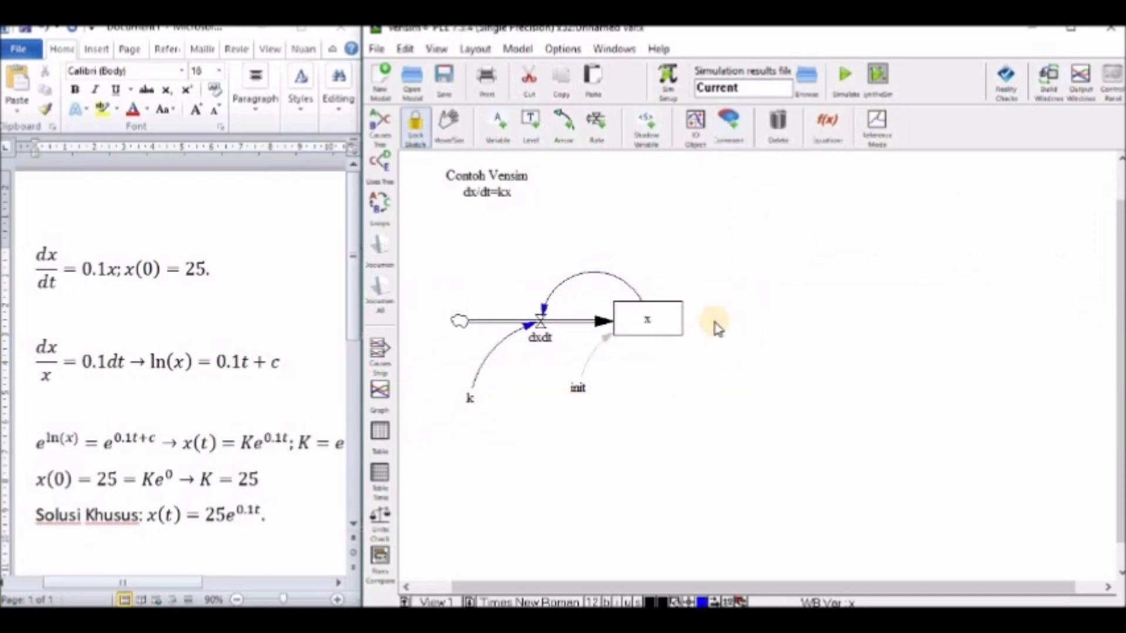
- Graph level x over time, place the graph window beside the flow diagram and narrow it so level x stays in view
left_click(449, 126)
left_click(654, 320)
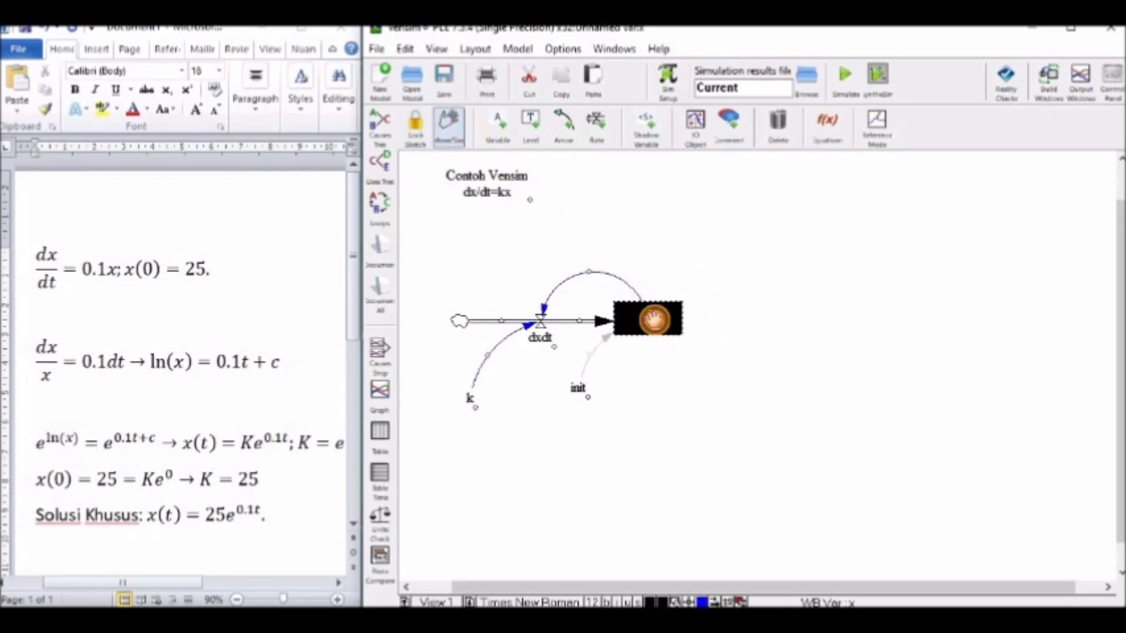
left_click(380, 391)
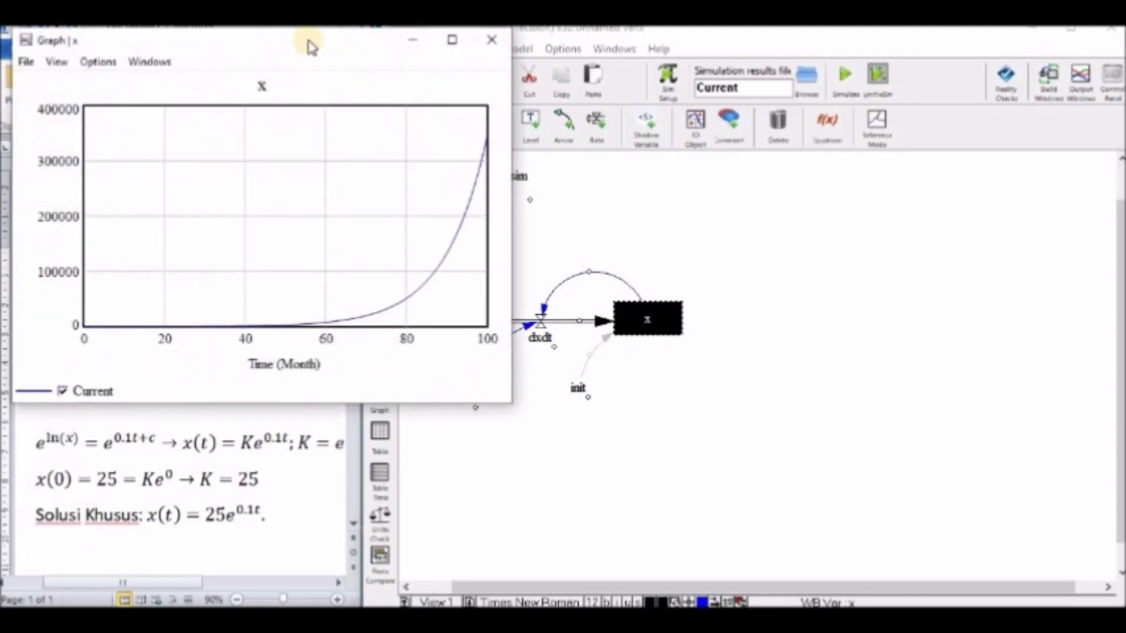
left_click_drag(346, 61, 909, 175)
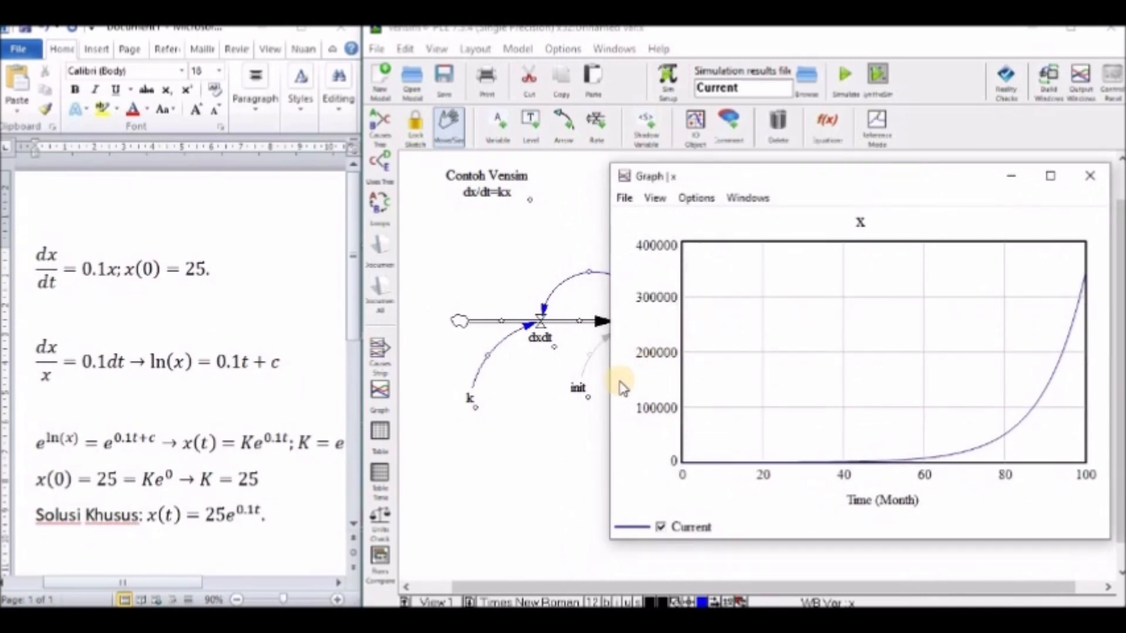
left_click_drag(608, 392, 679, 387)
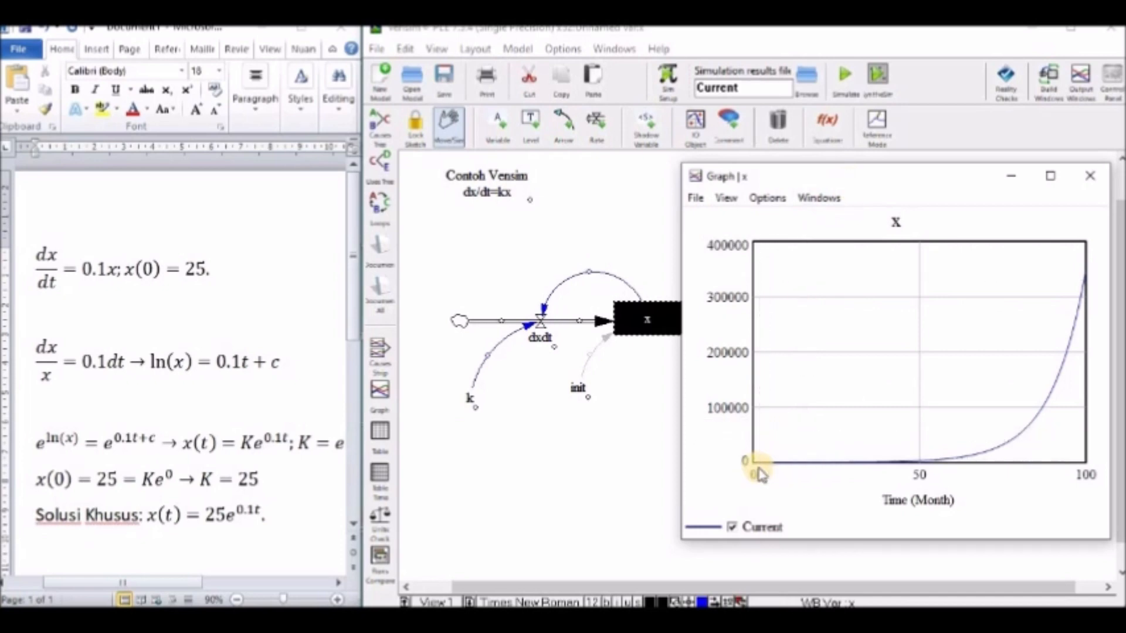
- Examine how x grows along the graphed curve from time 0 to its end, and close the graph
mouse_move(753, 463)
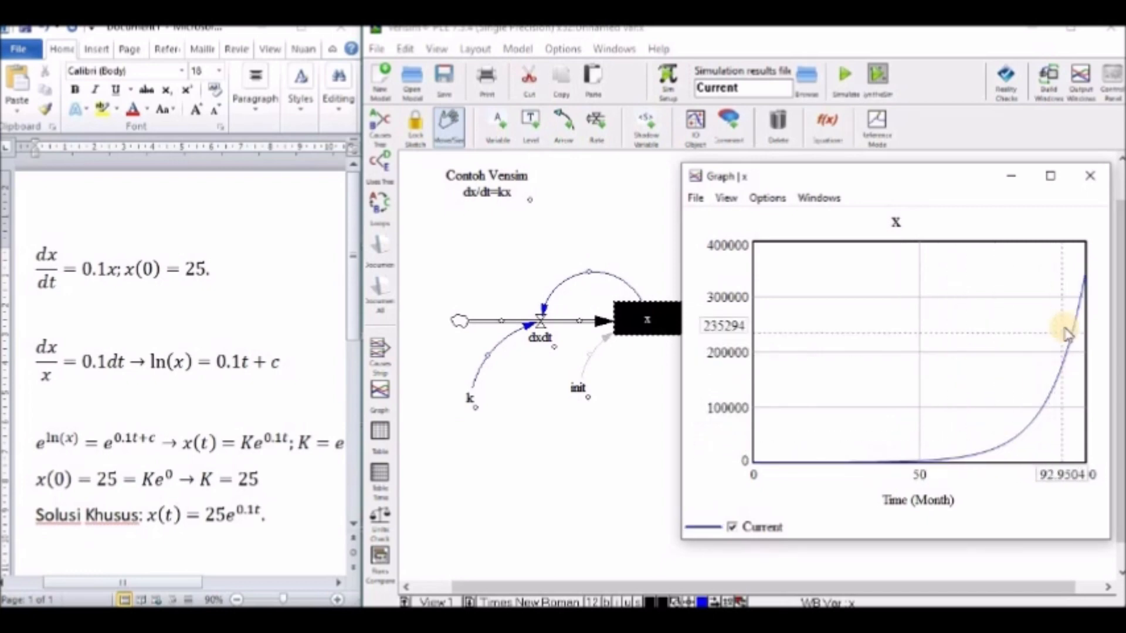
left_click_drag(1082, 286, 1078, 265)
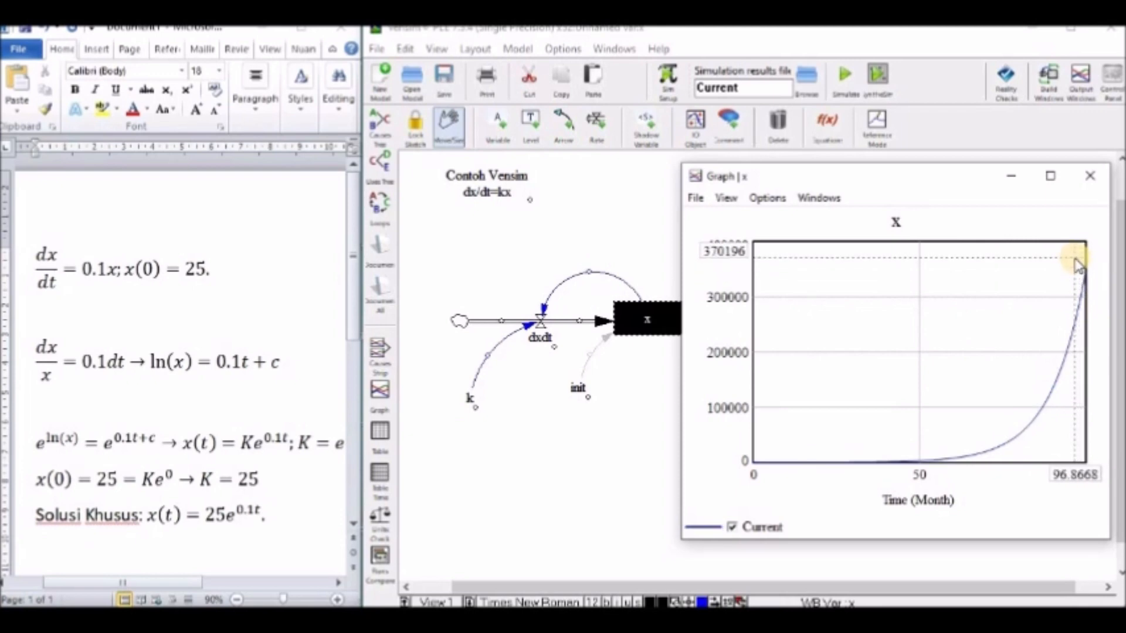
left_click_drag(1078, 265, 1092, 180)
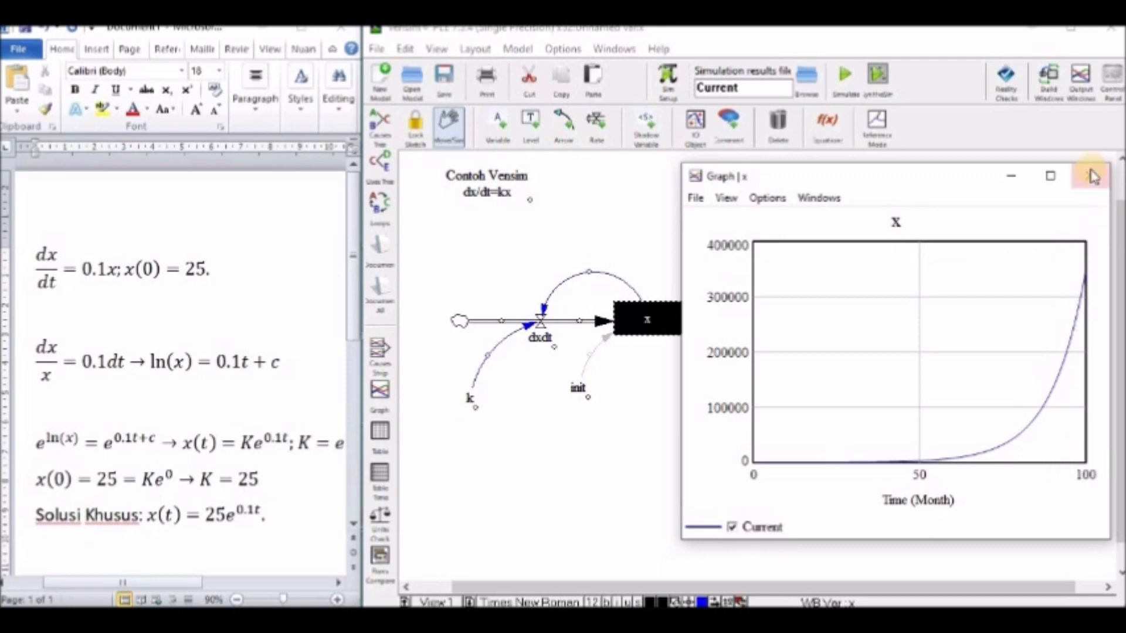
left_click(1090, 177)
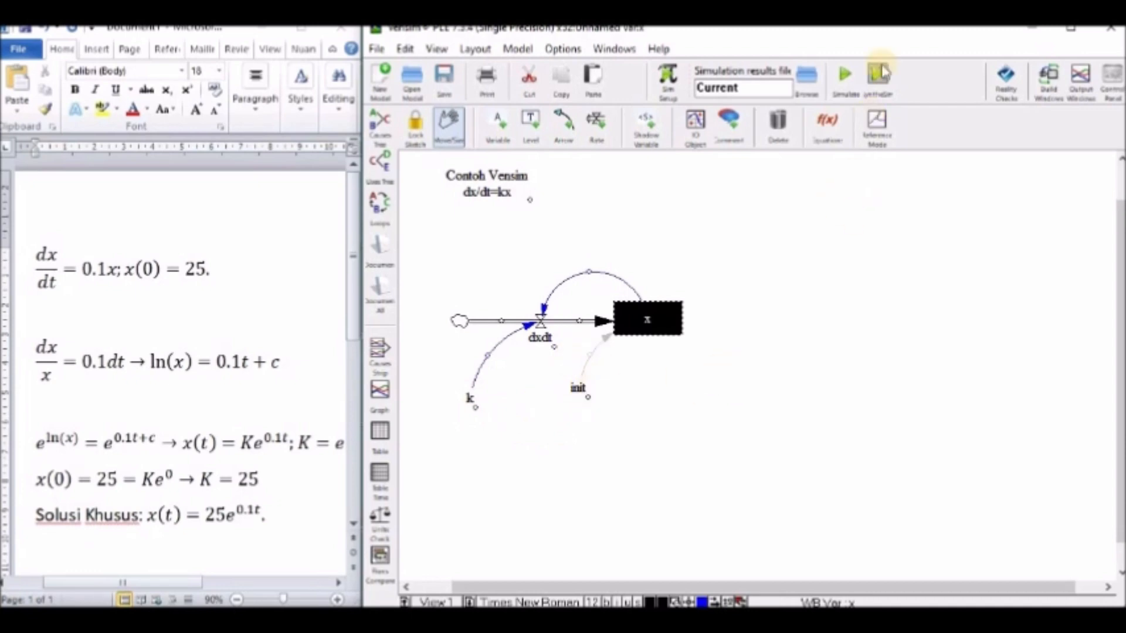
- Start SyntheSim for the model, move the overwrite question off the flow diagram and allow the existing Current dataset to be overwritten
left_click(878, 88)
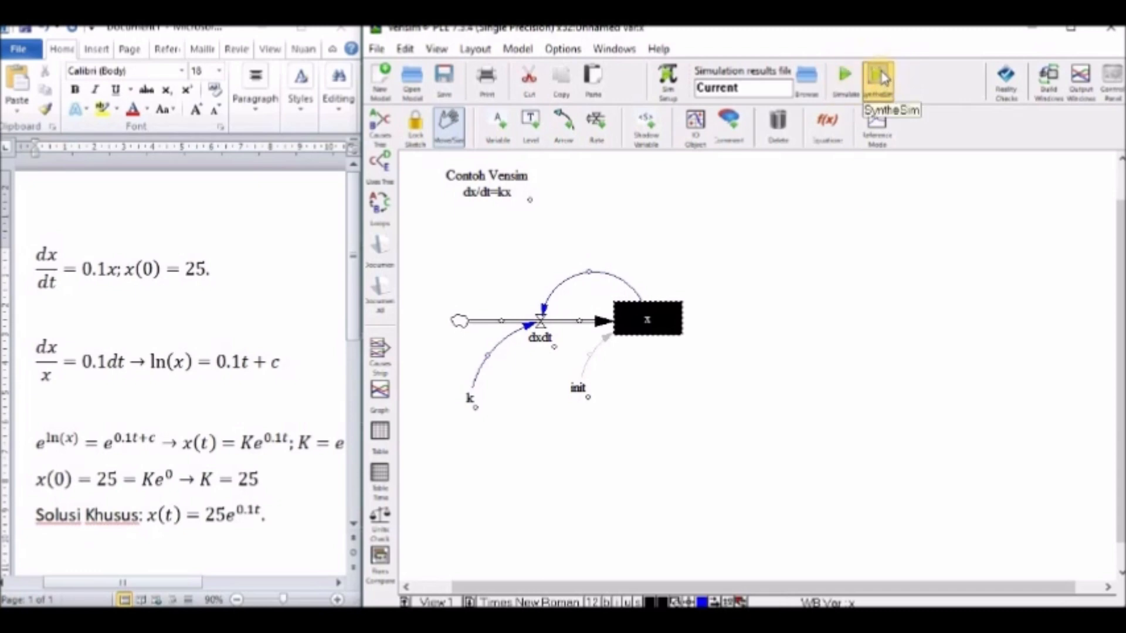
left_click(879, 78)
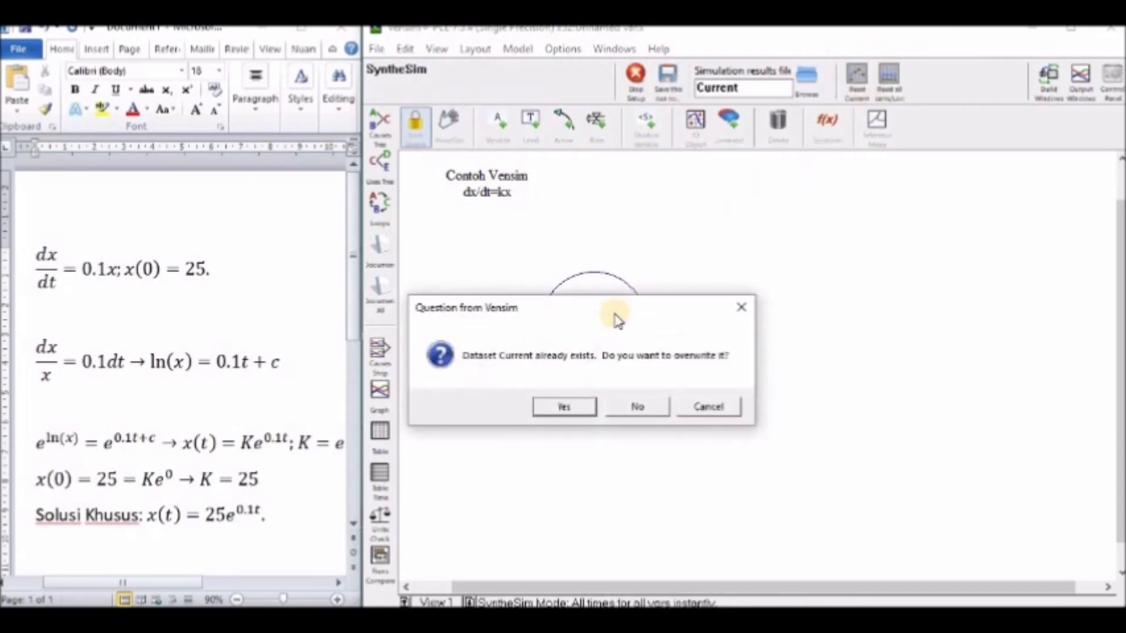
left_click_drag(610, 315, 924, 240)
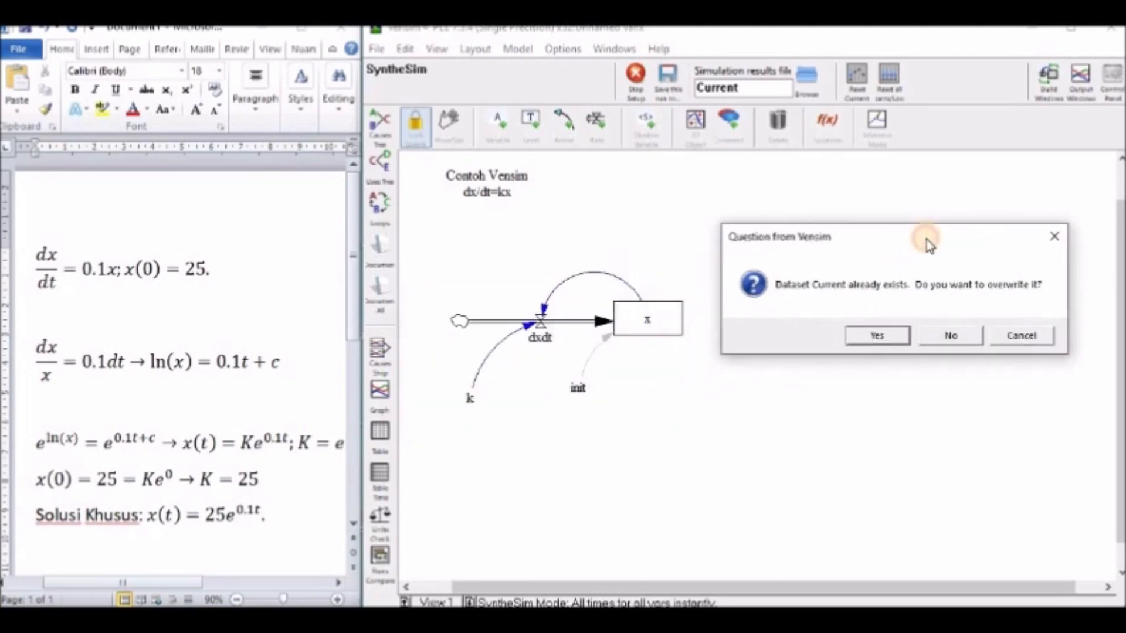
left_click(883, 336)
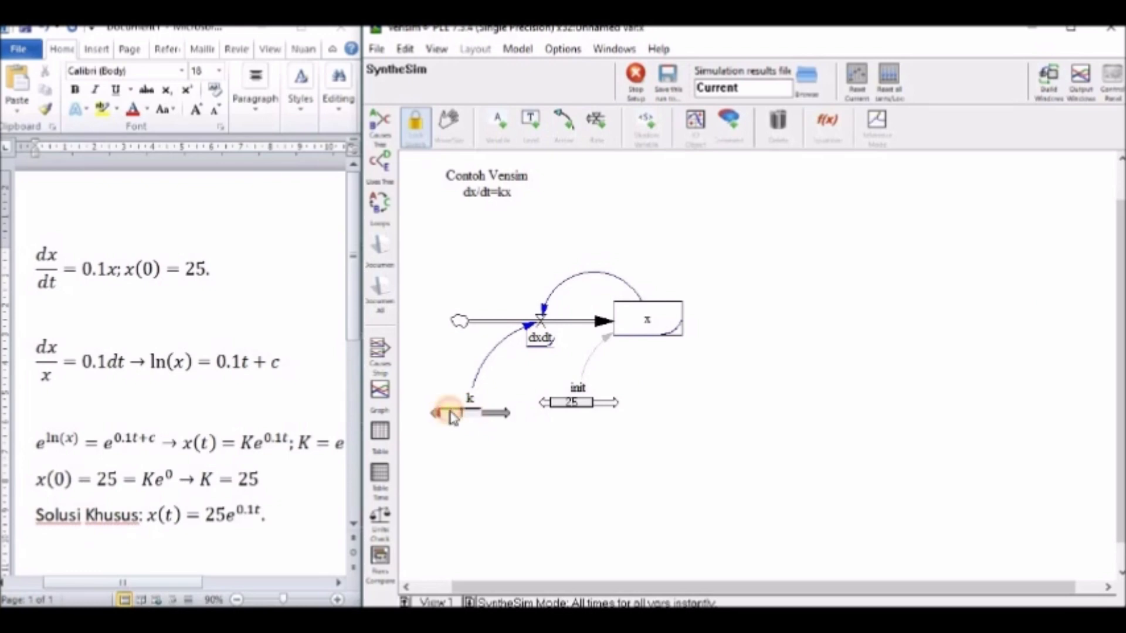
- Vary k through 0.05 and 0.15, return it to 0.1, and set init to 40 while SyntheSim is running
left_click_drag(439, 414, 443, 424)
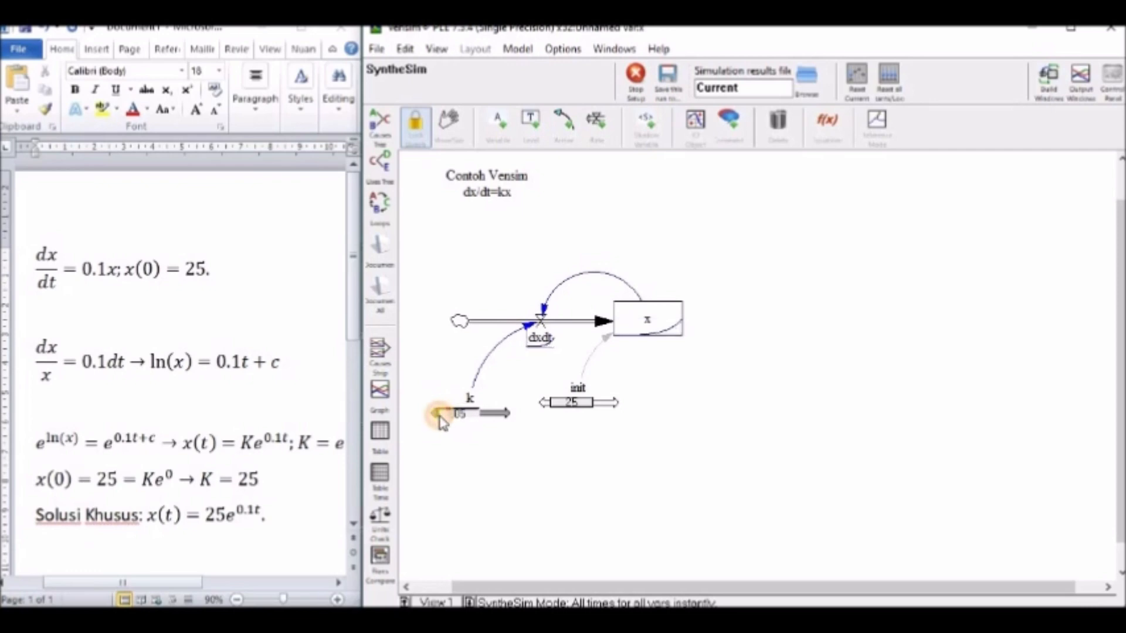
mouse_move(447, 421)
left_mouse_down()
mouse_move(456, 421)
mouse_move(437, 421)
mouse_move(448, 422)
left_mouse_up()
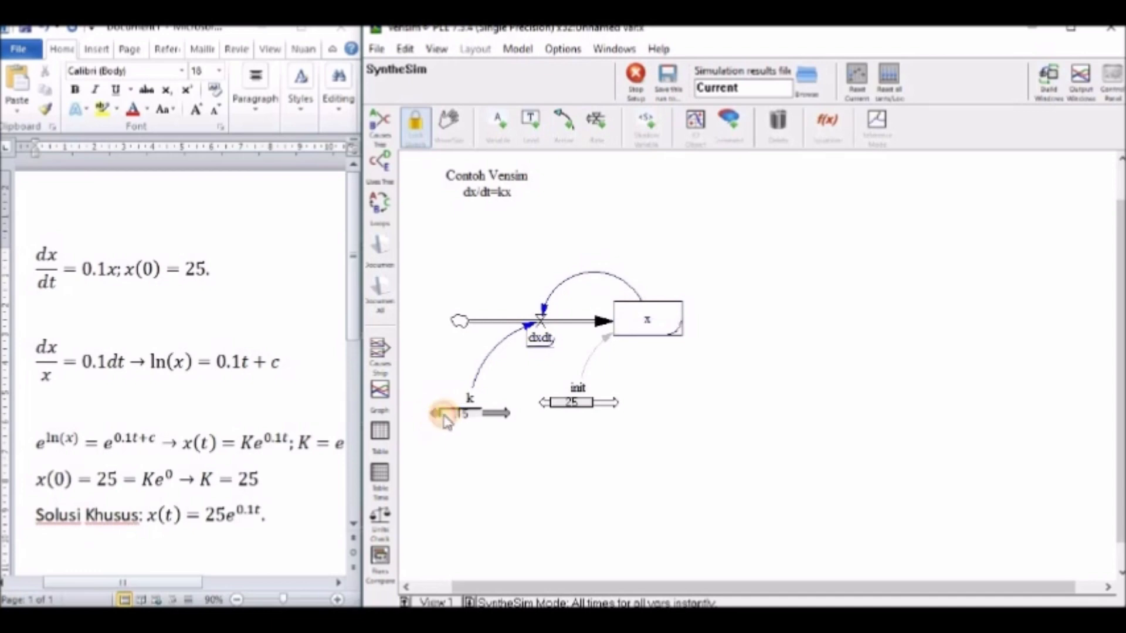
left_click(572, 405)
mouse_move(580, 409)
left_mouse_down()
mouse_move(552, 412)
mouse_move(571, 406)
left_mouse_up()
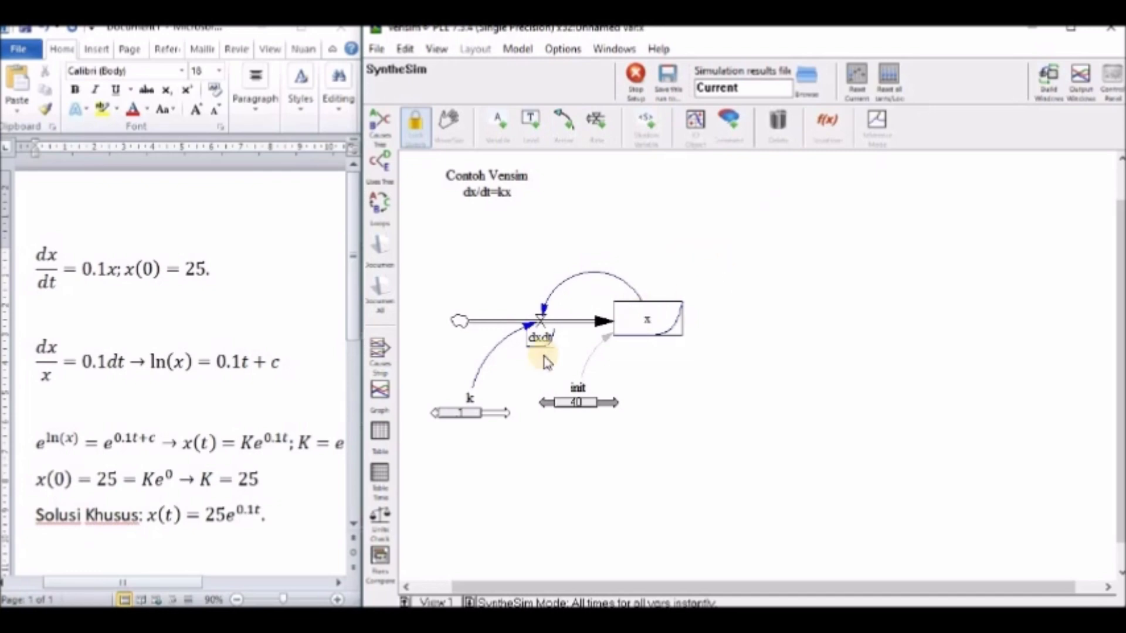
- Graph level x, place the graph beside the flow diagram and read the curve's value at time 0
left_click(380, 391)
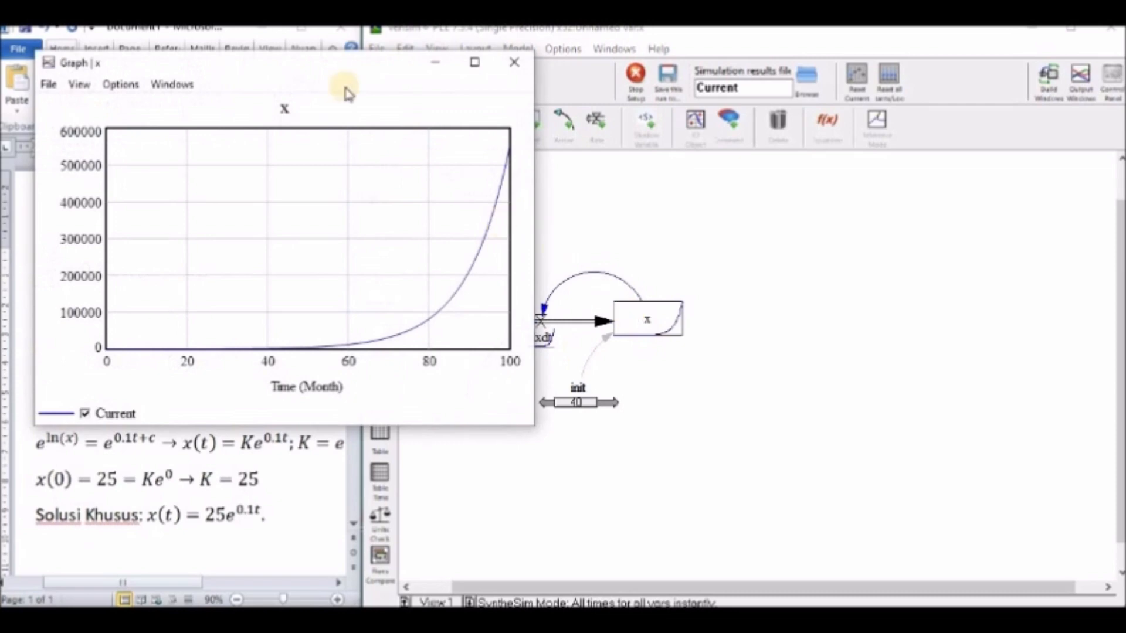
left_click_drag(372, 69, 944, 178)
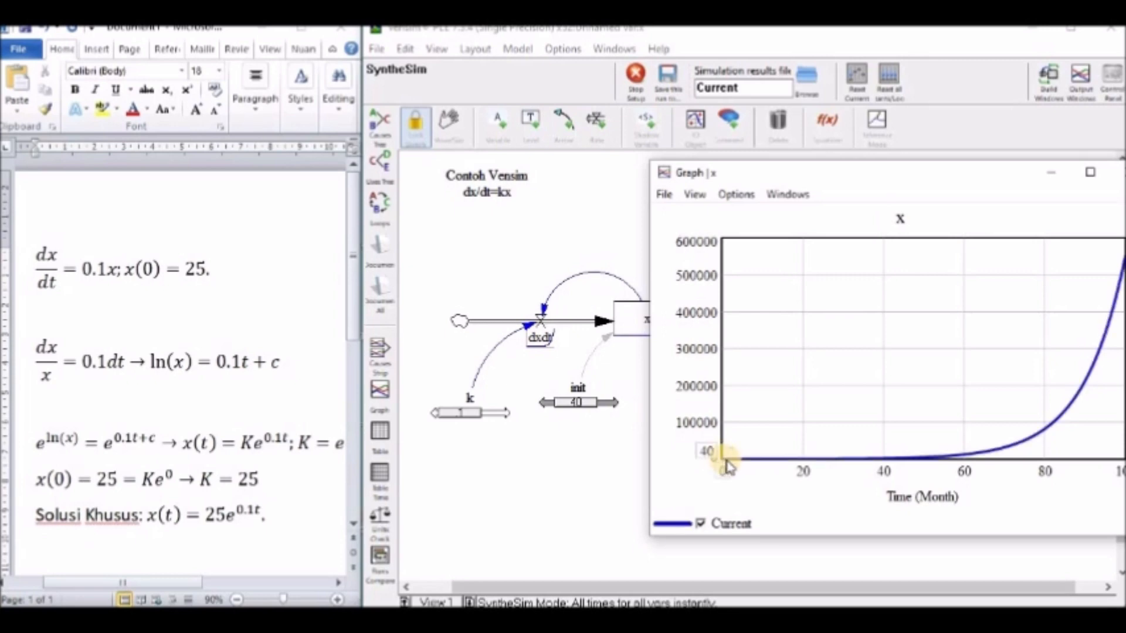
mouse_move(727, 467)
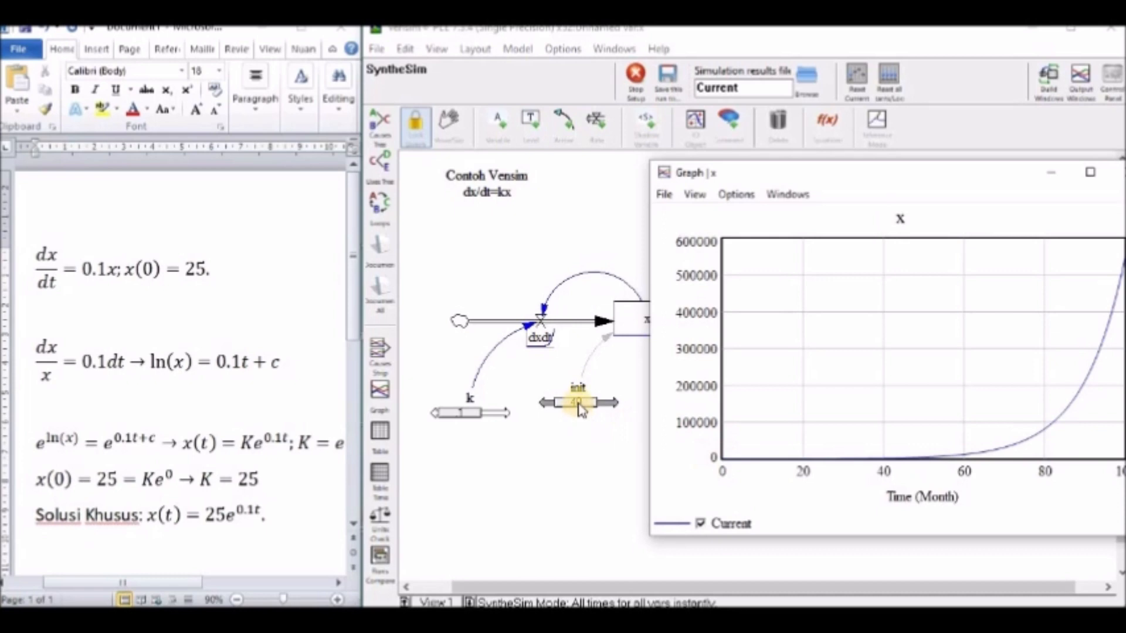
- Raise init to 100 and graph x again to check where the curve starts at time 0
left_click_drag(579, 408, 634, 408)
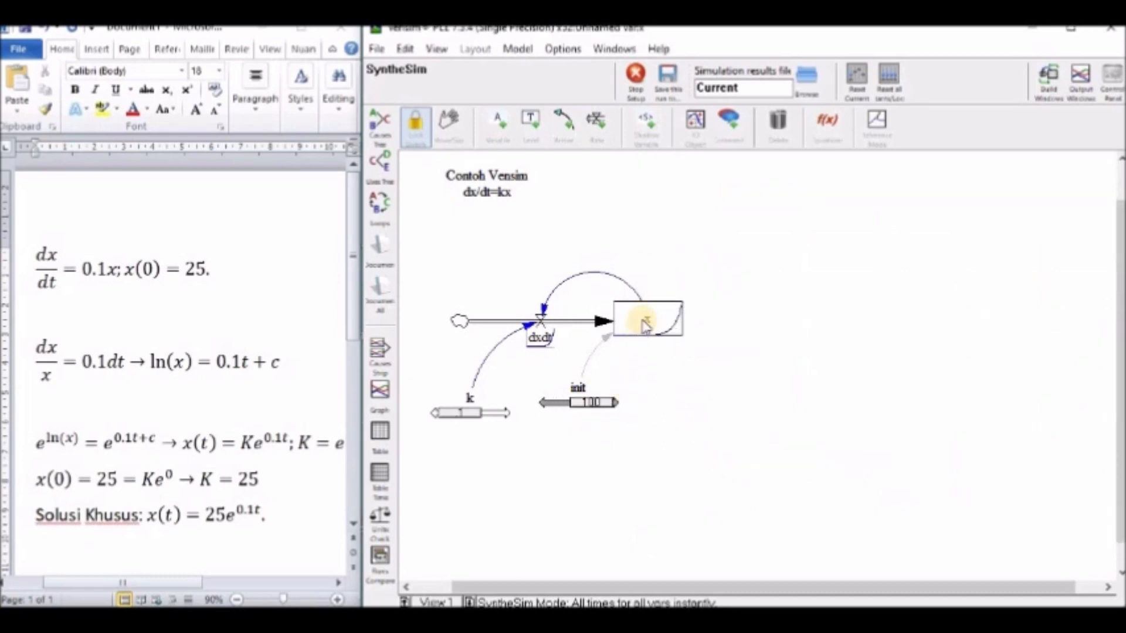
left_click(380, 390)
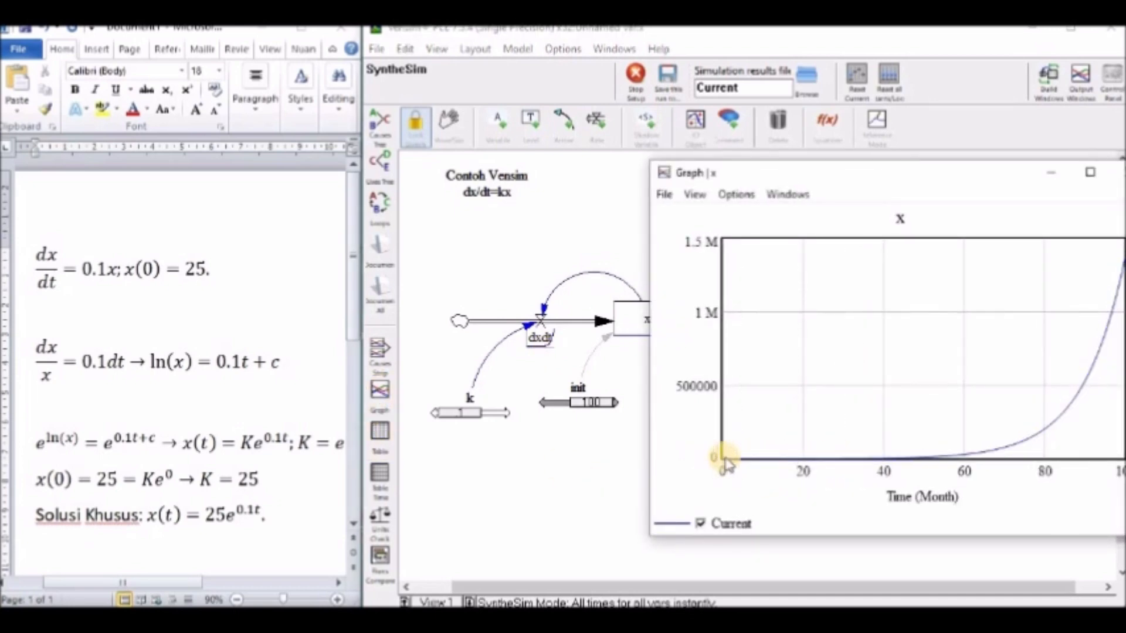
mouse_move(725, 457)
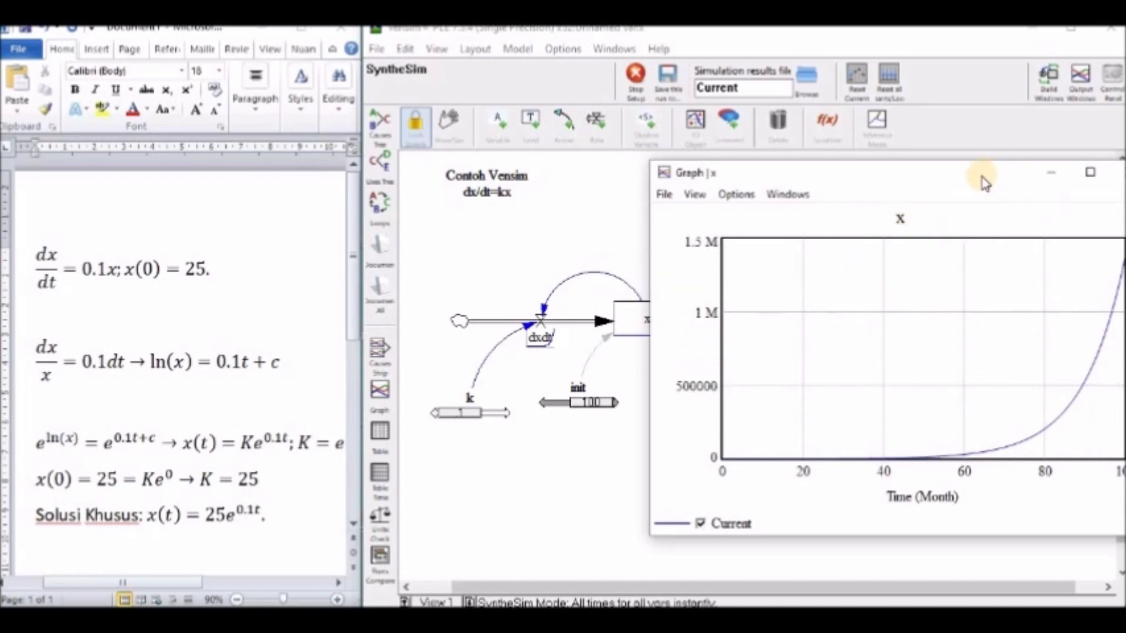
- Shift the graph of x fully into view, minimize it and stop SyntheSim
left_click_drag(983, 181, 895, 181)
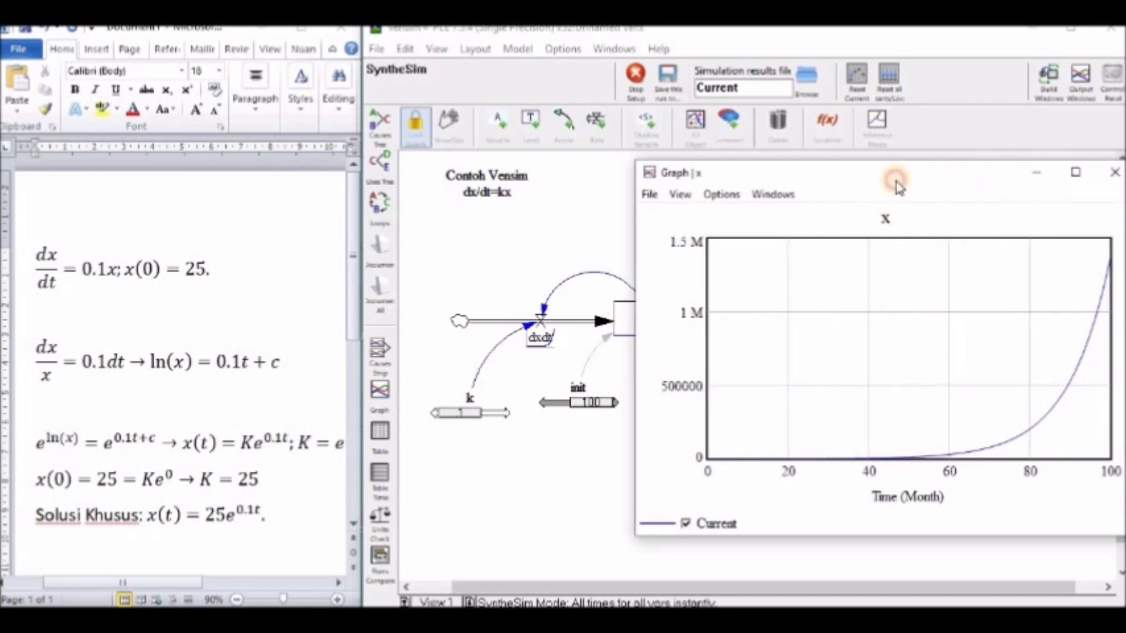
left_click(1039, 178)
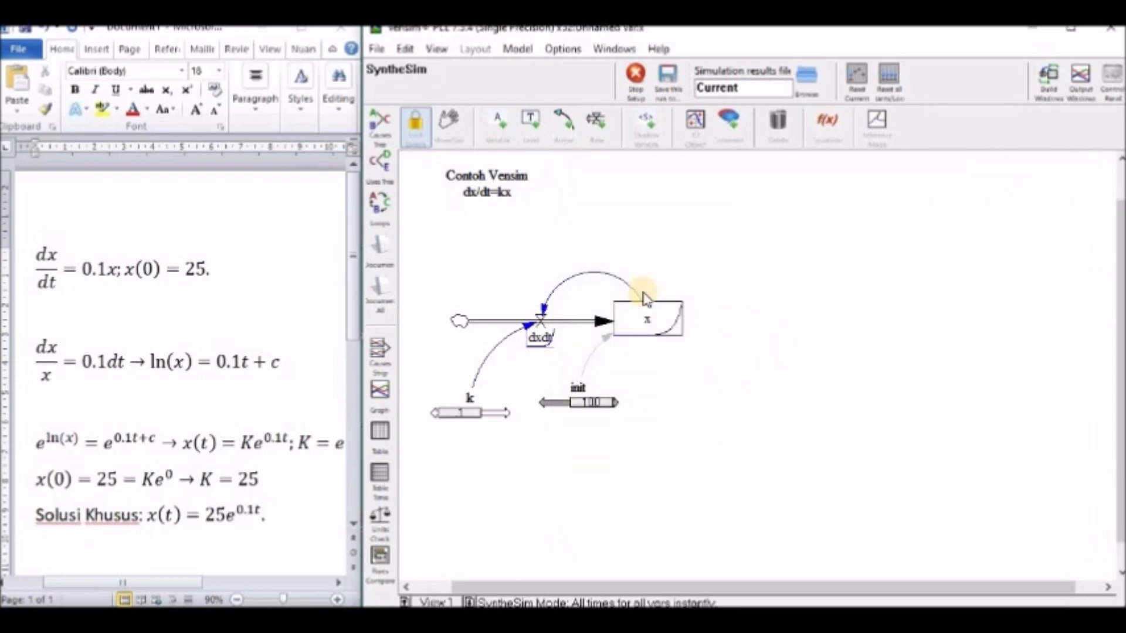
left_click(637, 77)
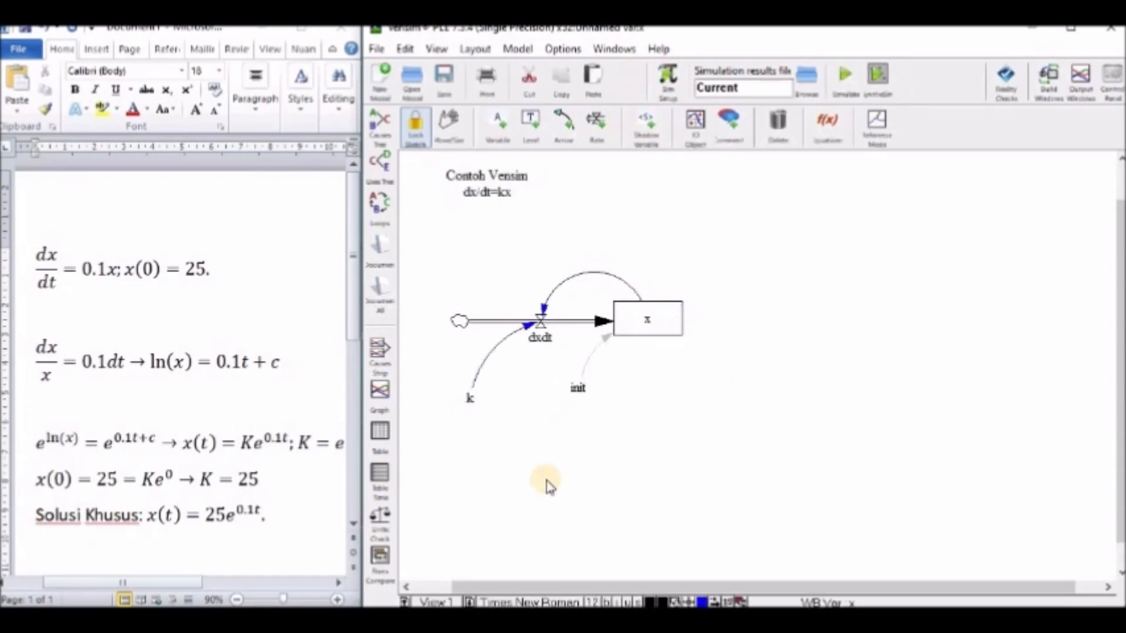